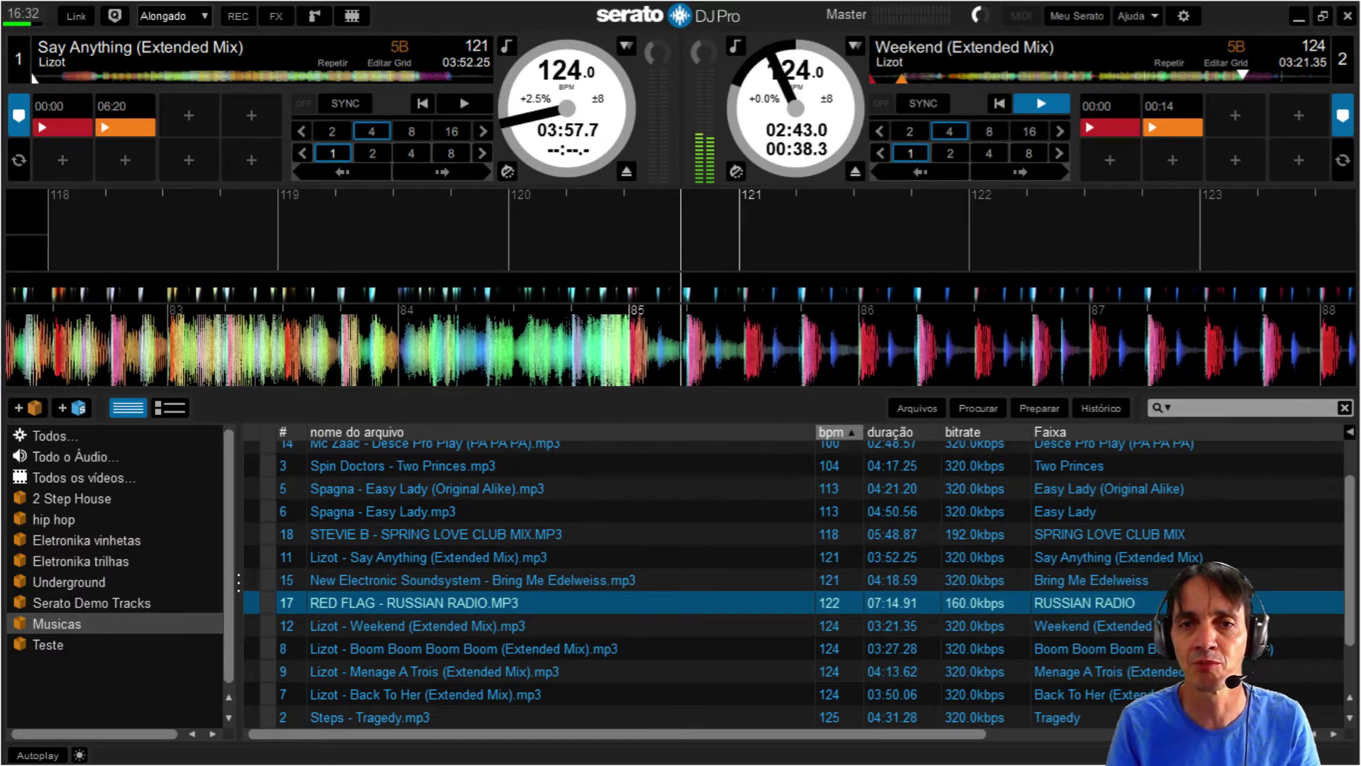
Select STEVIE B - SPRING LOVE CLUB MIX in the track list and activate an 8-beat loop on deck 2.
{"action": "key", "text": "Down"}
{"action": "key", "text": "Up"}
{"action": "key", "text": "Up"}
{"action": "key", "text": "Up"}
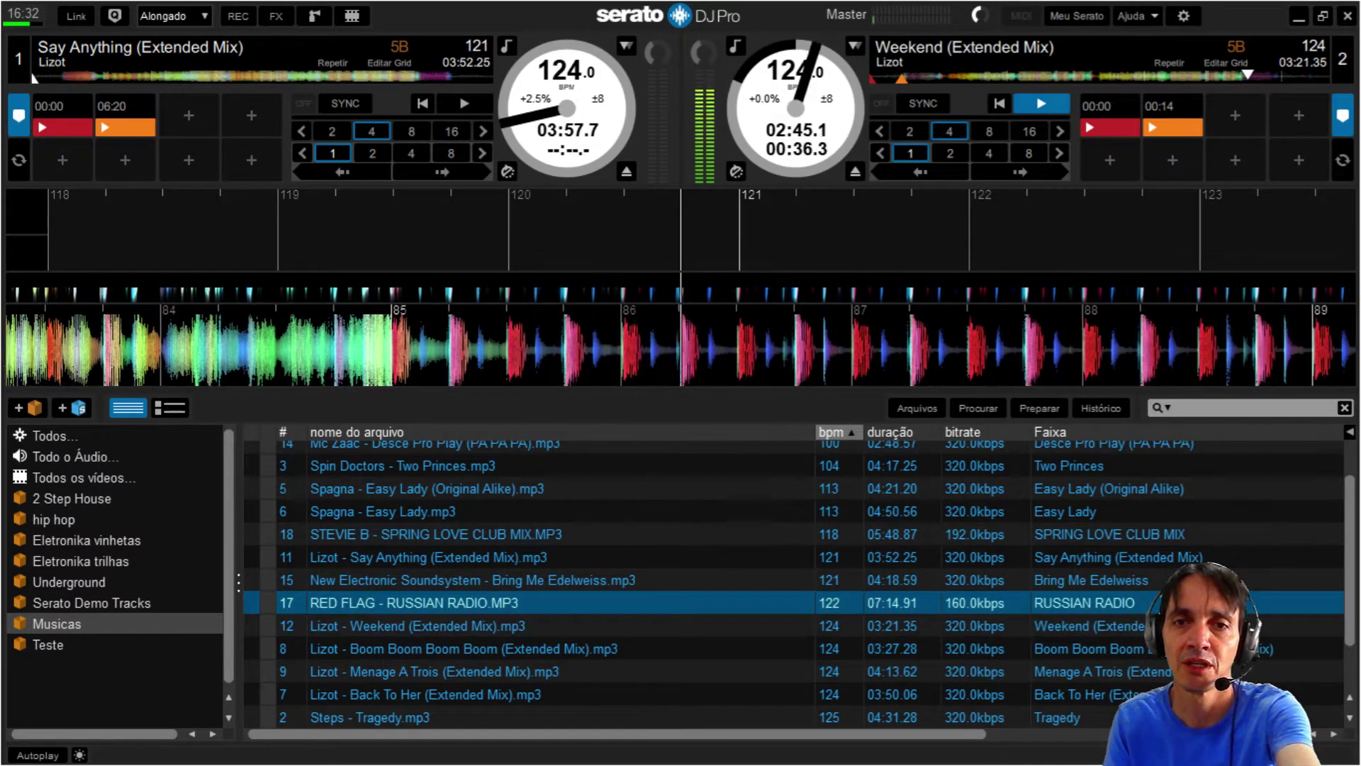
{"action": "key", "text": "Up"}
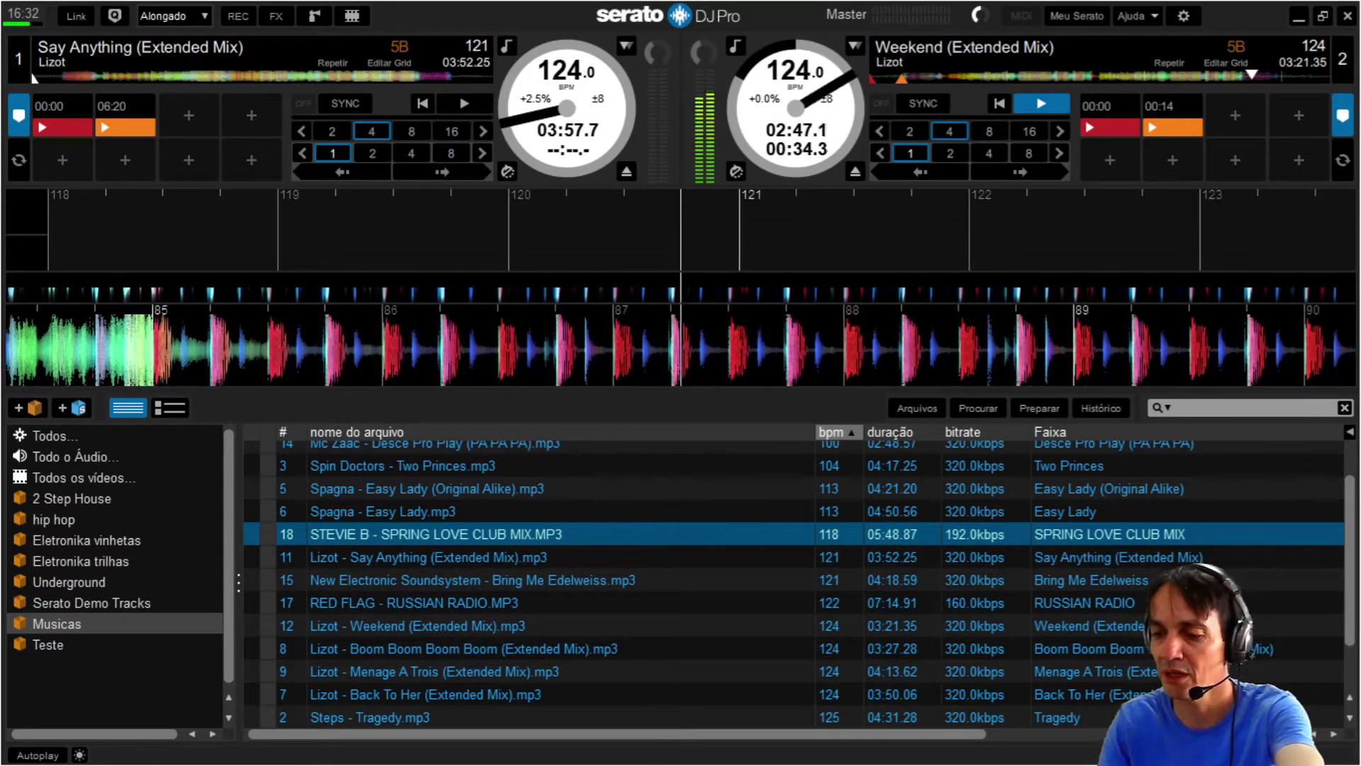
{"action": "key", "text": "alt+9"}
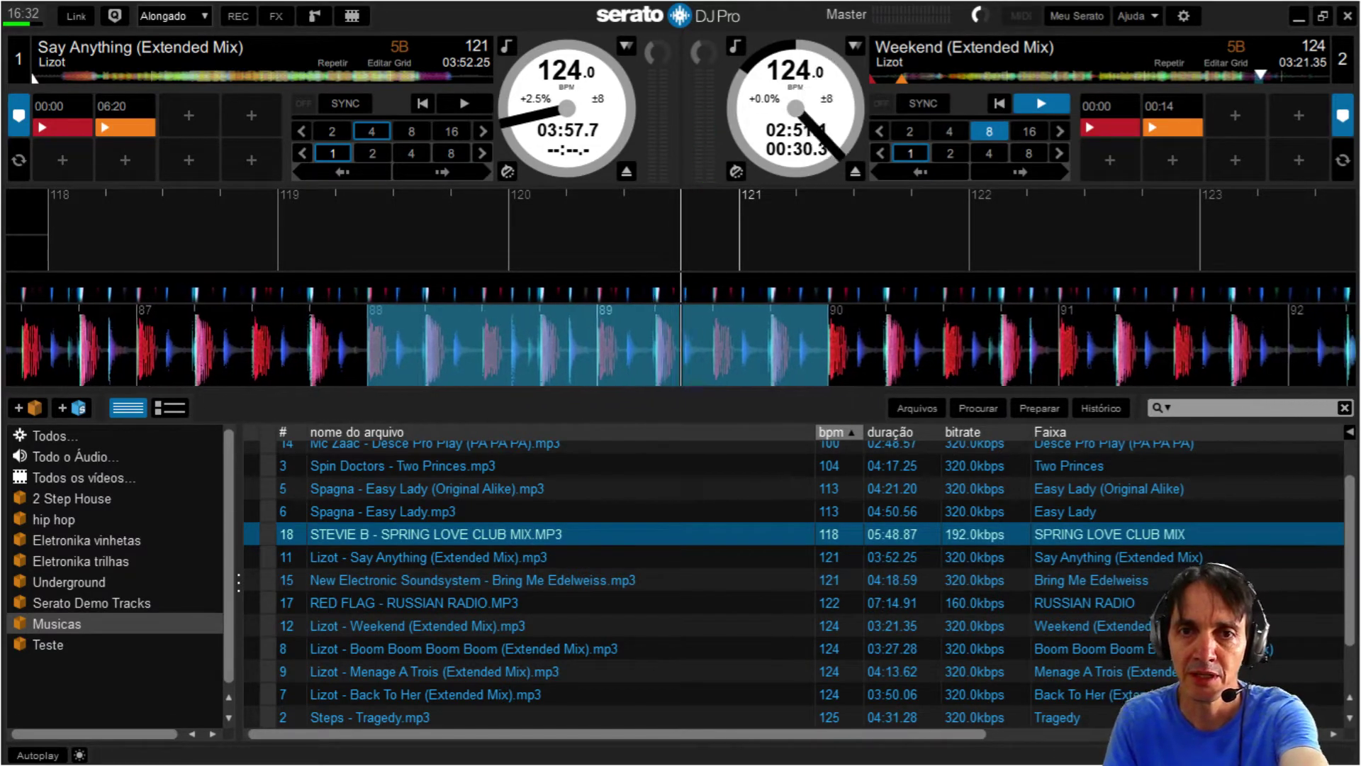
Browse the slower tracks in the Musicas crate and highlight Mc Zaac - Desce Pro Play (PA PA PA).
{"action": "key", "text": "Up"}
{"action": "key", "text": "Up"}
{"action": "key", "text": "Up"}
{"action": "key", "text": "Up"}
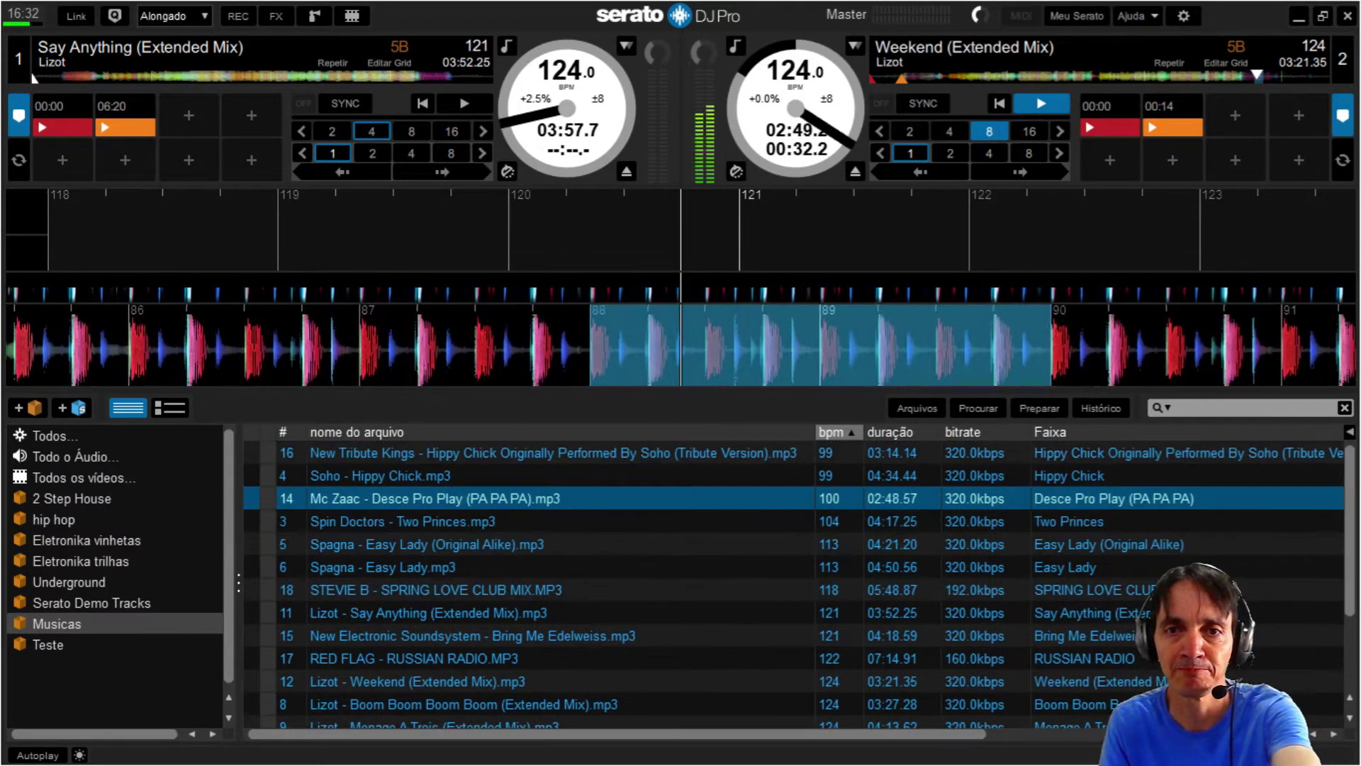
{"action": "key", "text": "Up"}
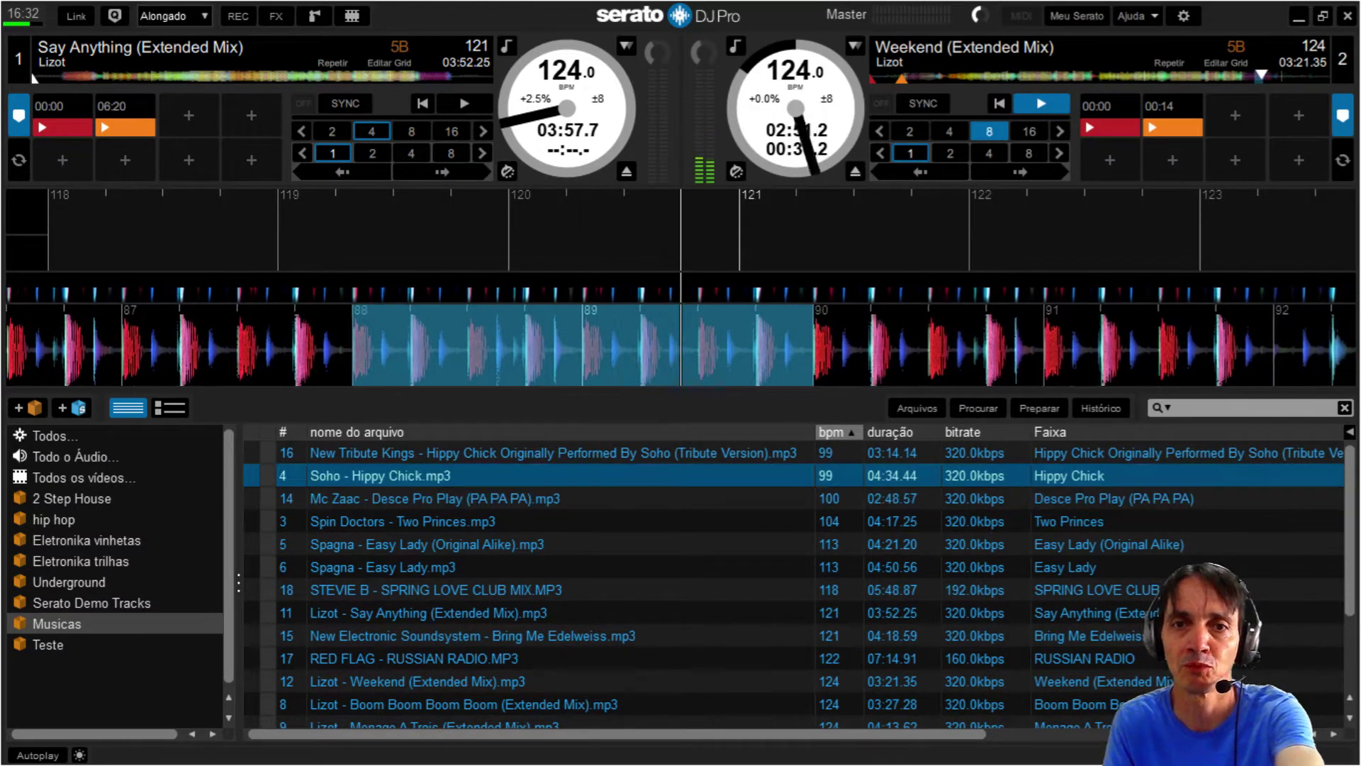
{"action": "key", "text": "Up"}
{"action": "key", "text": "Down"}
{"action": "key", "text": "Down"}
{"action": "key", "text": "Down"}
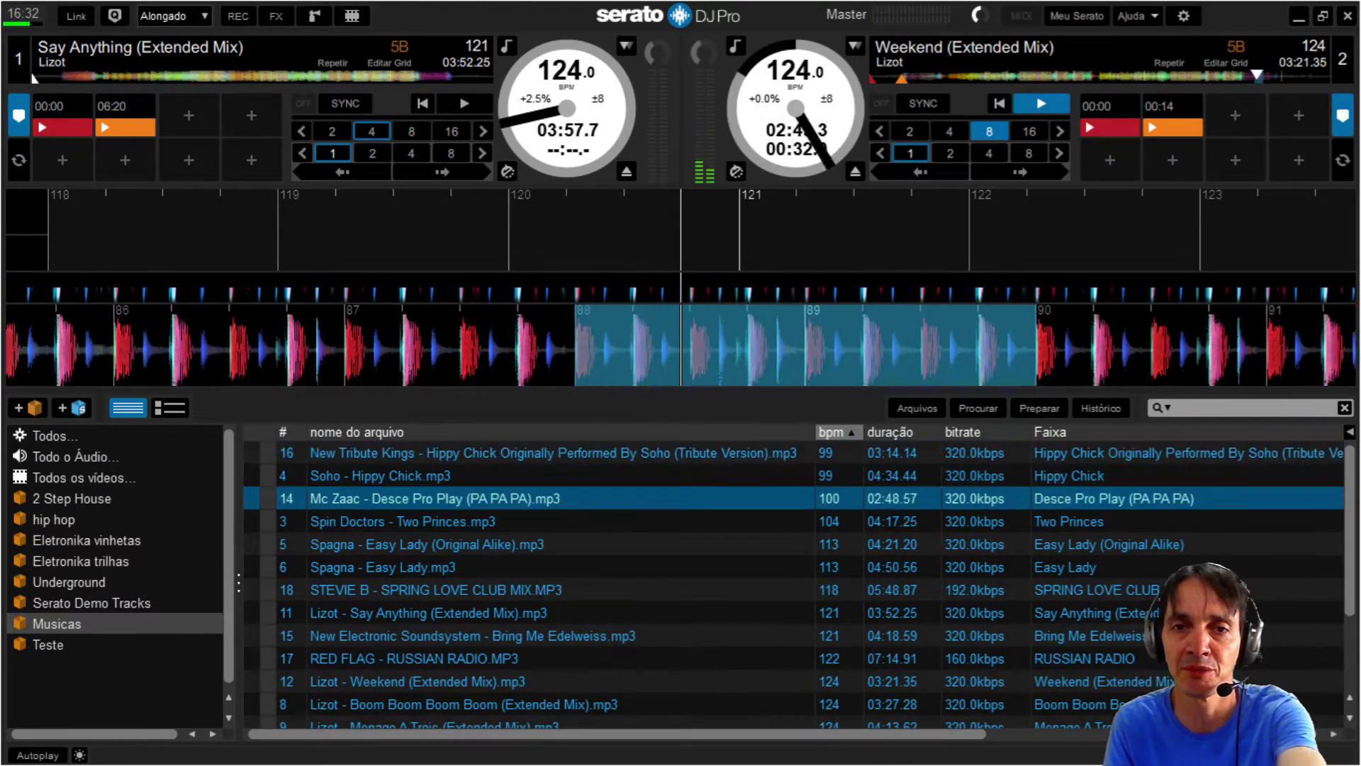
{"action": "key", "text": "Down"}
{"action": "key", "text": "Down"}
{"action": "key", "text": "Up"}
{"action": "key", "text": "Up"}
{"action": "key", "text": "Up"}
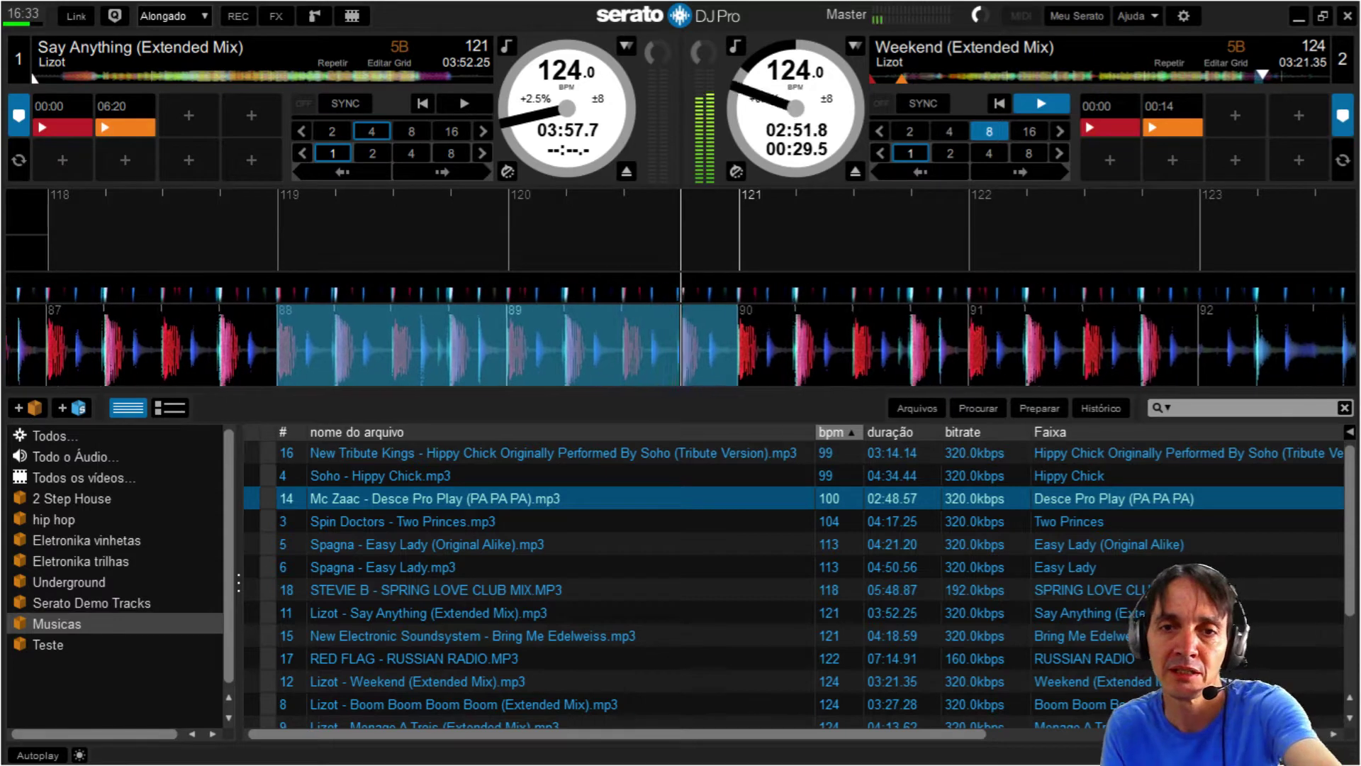
{"action": "left_click", "coordinate": [402, 521]}
{"action": "left_click", "coordinate": [402, 499]}
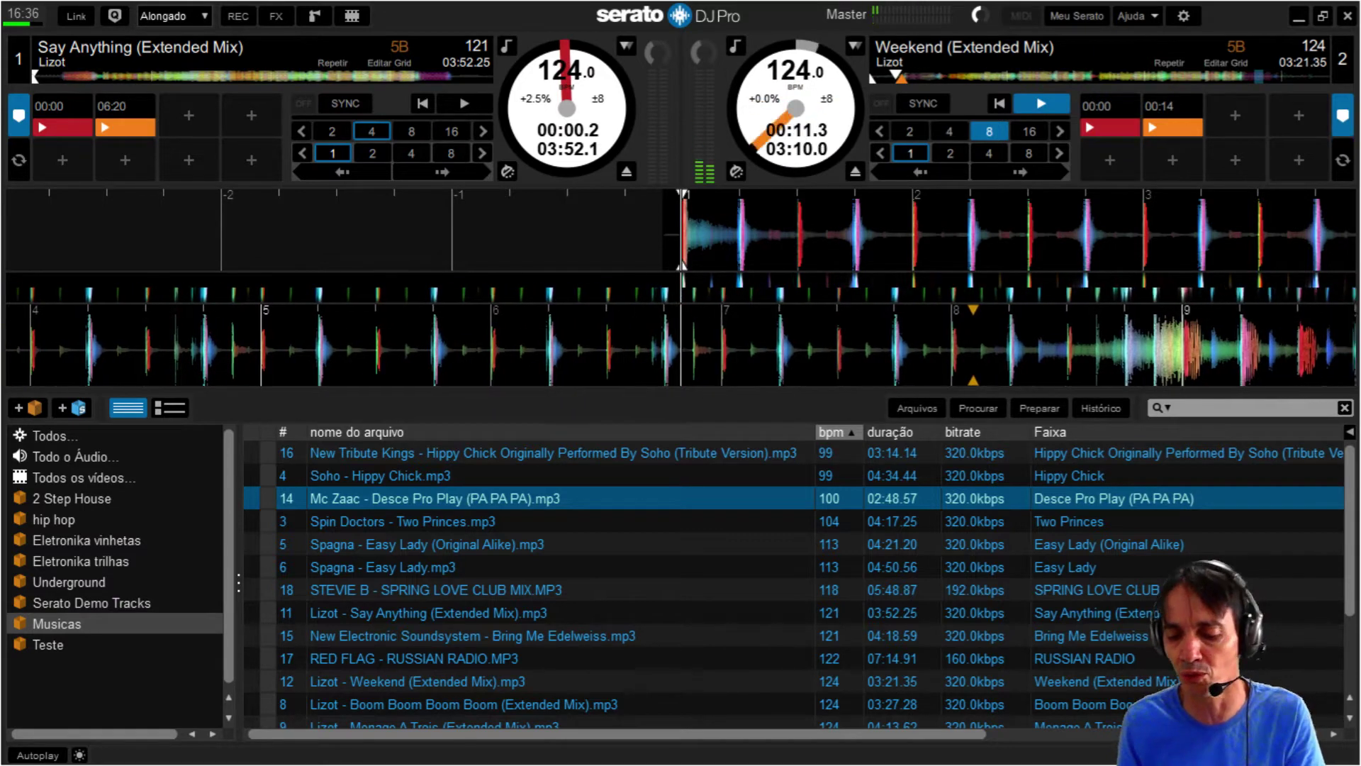
Delete the second cue point of Weekend on deck 2 and set a new one in that slot at 02:43.
{"action": "key", "text": "ctrl+shift+7"}
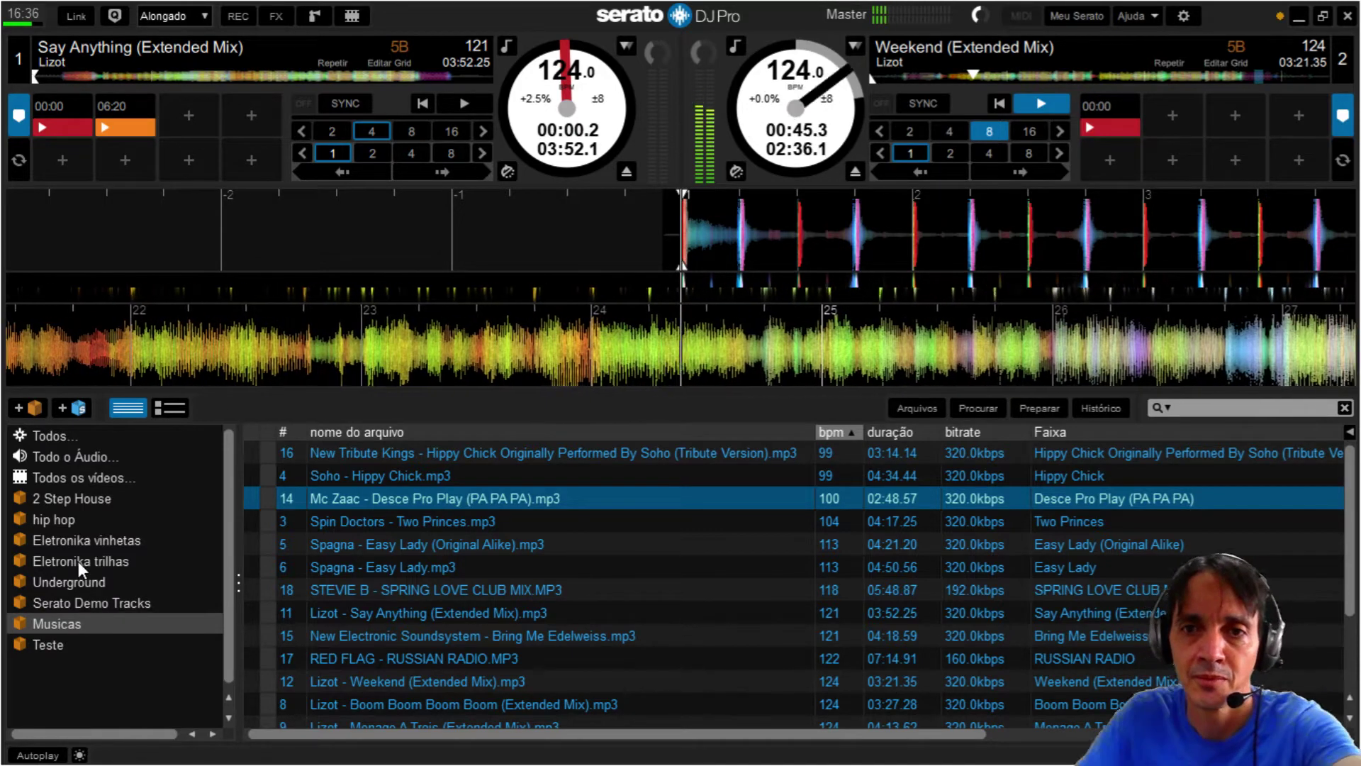
{"action": "left_click", "coordinate": [1221, 74]}
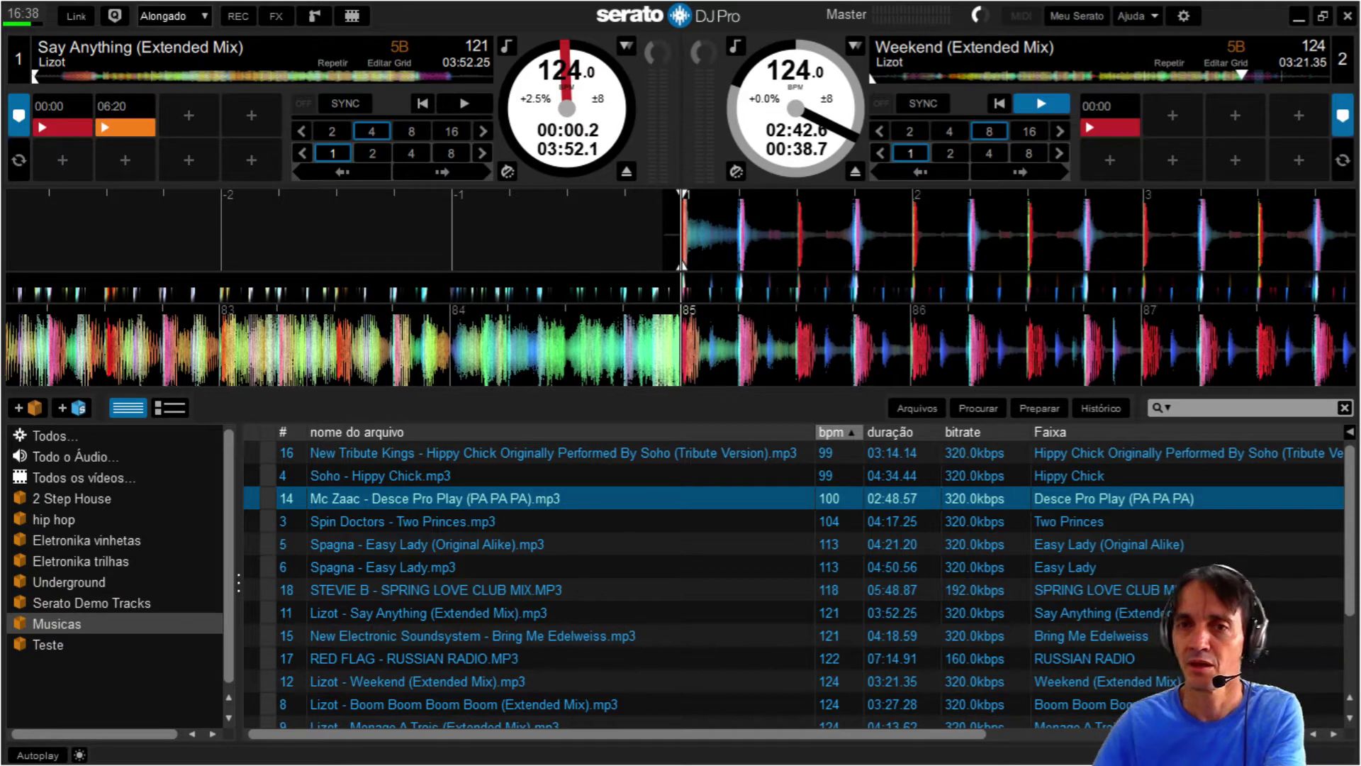
{"action": "key", "text": "7"}
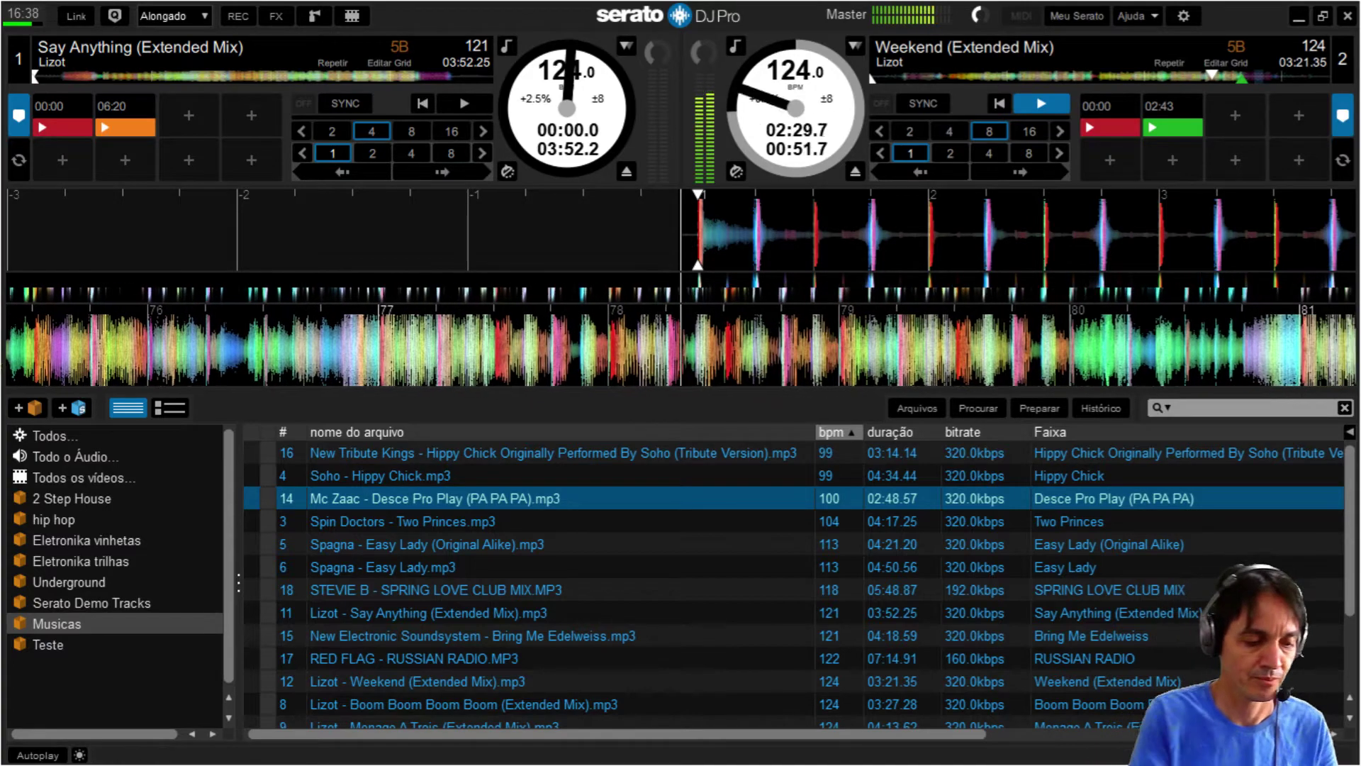
Start Say Anything from its beginning on deck 1, retrying until it runs in time with Weekend on deck 2.
{"action": "key", "text": "w"}
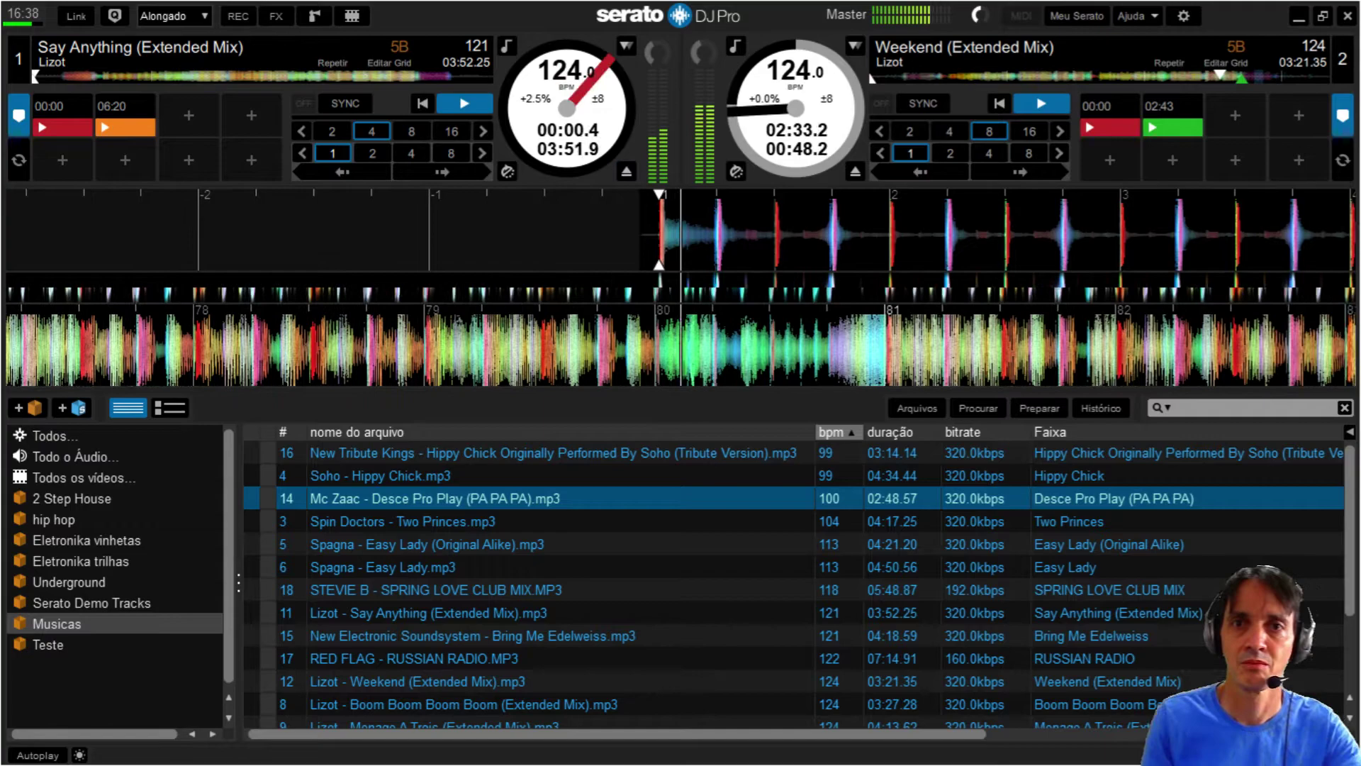
{"action": "key", "text": "w"}
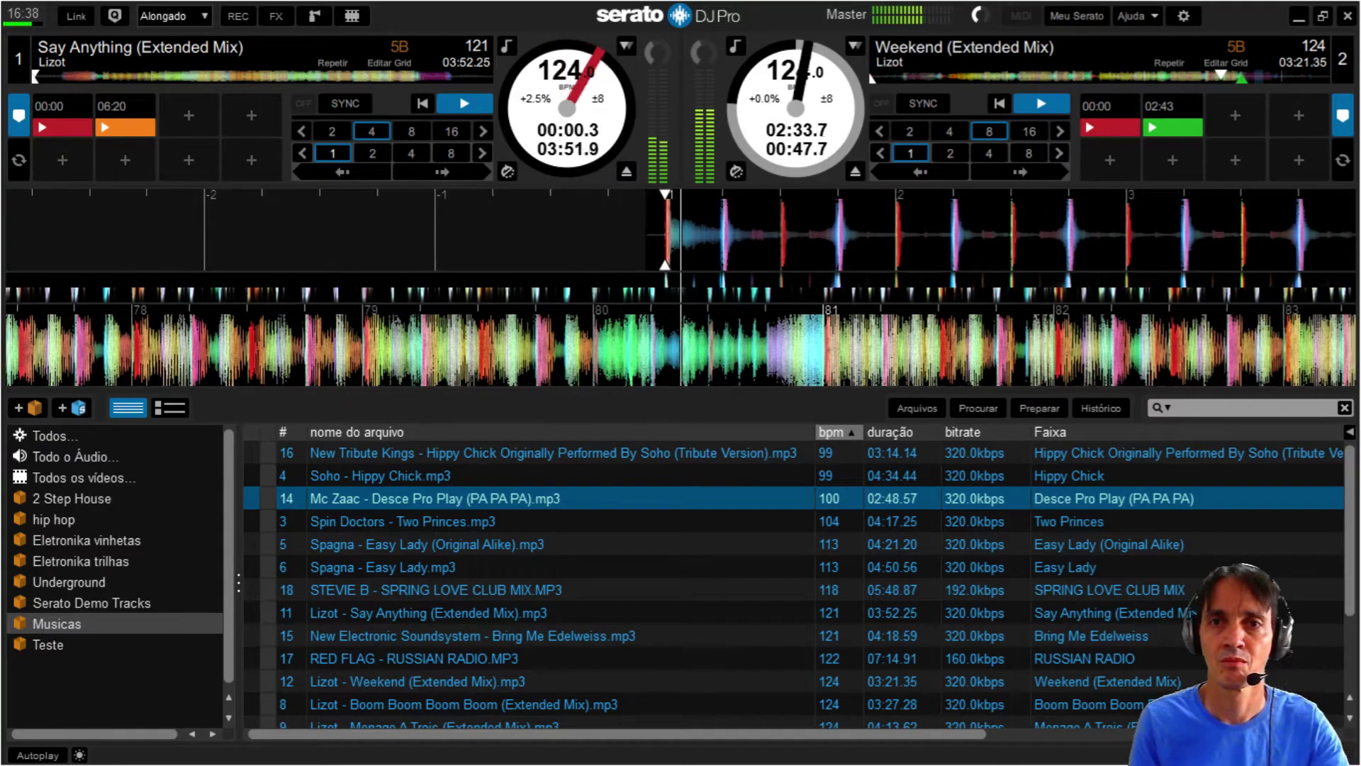
{"action": "key", "text": "w"}
{"action": "key", "text": "w"}
{"action": "key", "text": "w"}
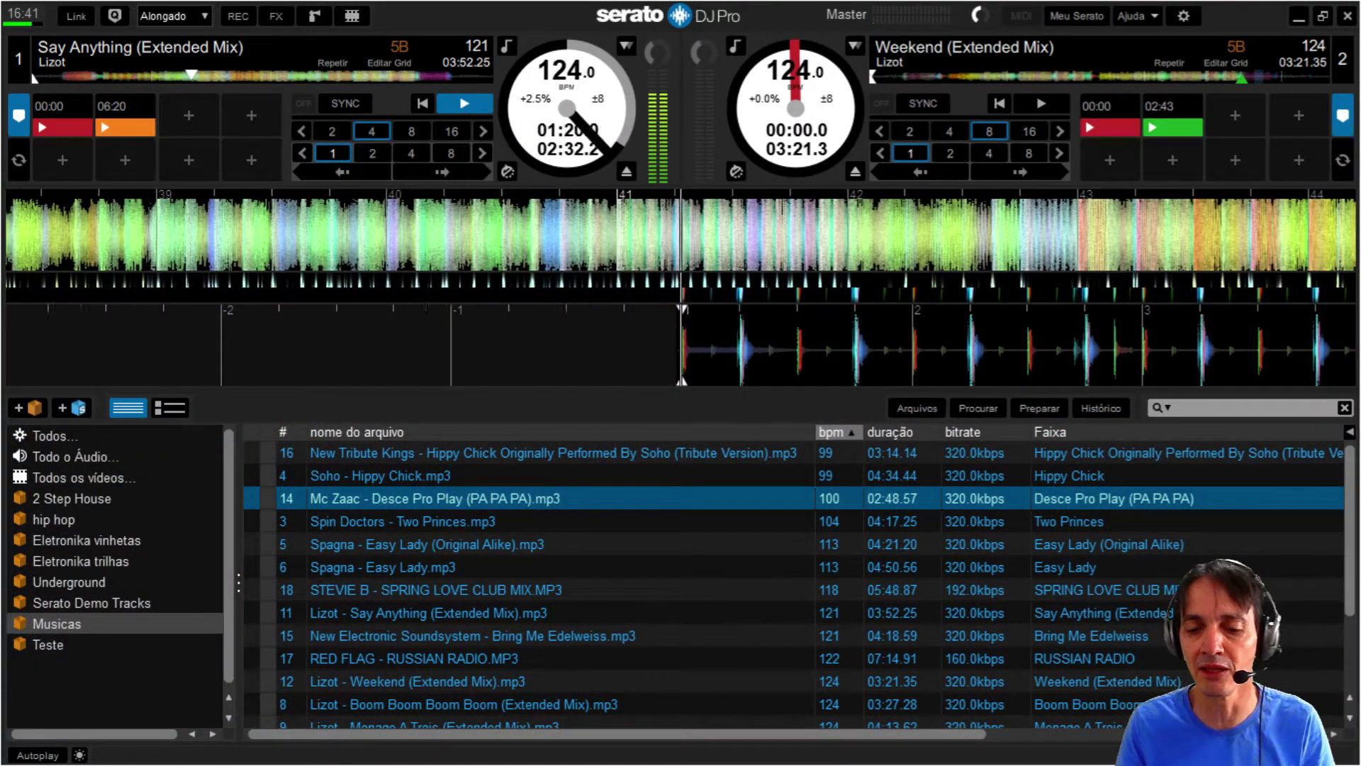
Load Spin Doctors - Two Princes onto deck 2 and briefly play its opening against deck 1.
{"action": "left_click", "coordinate": [402, 522]}
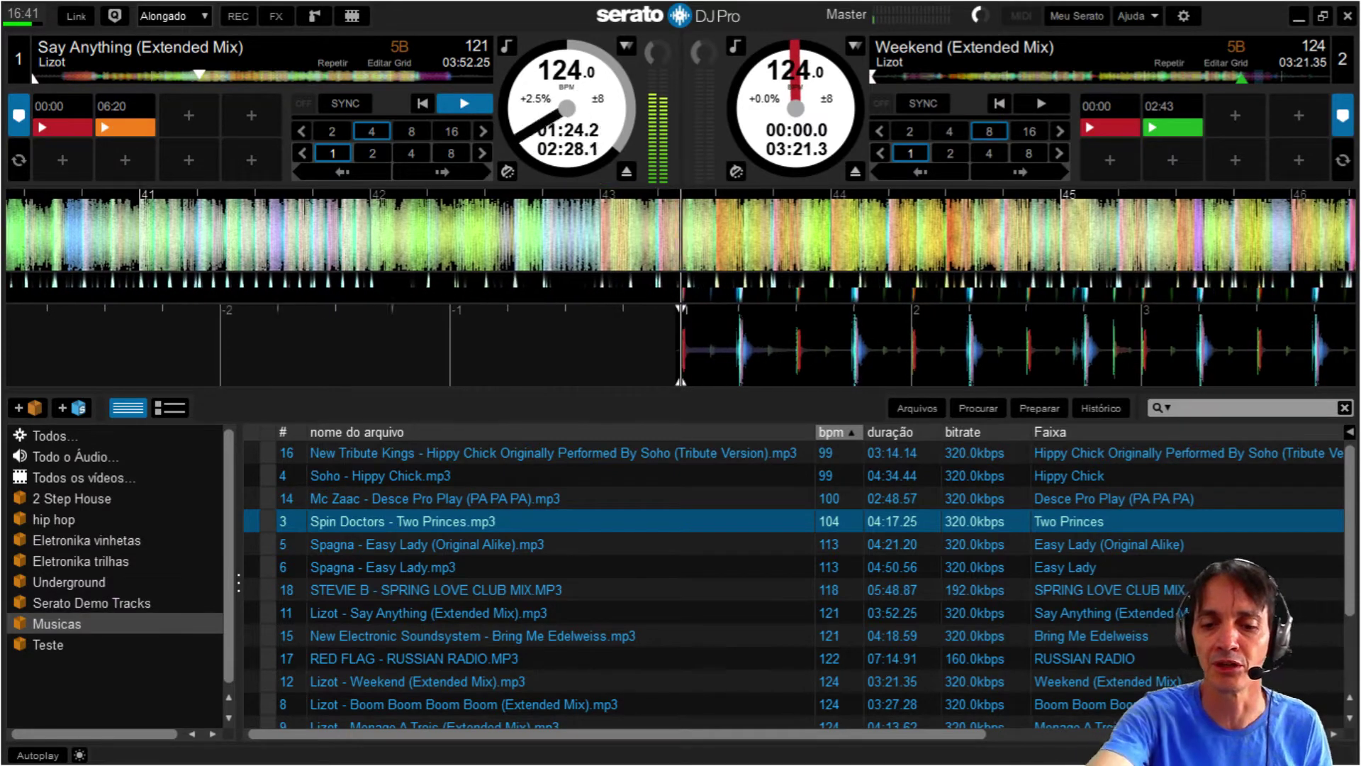
{"action": "key", "text": "shift+Right"}
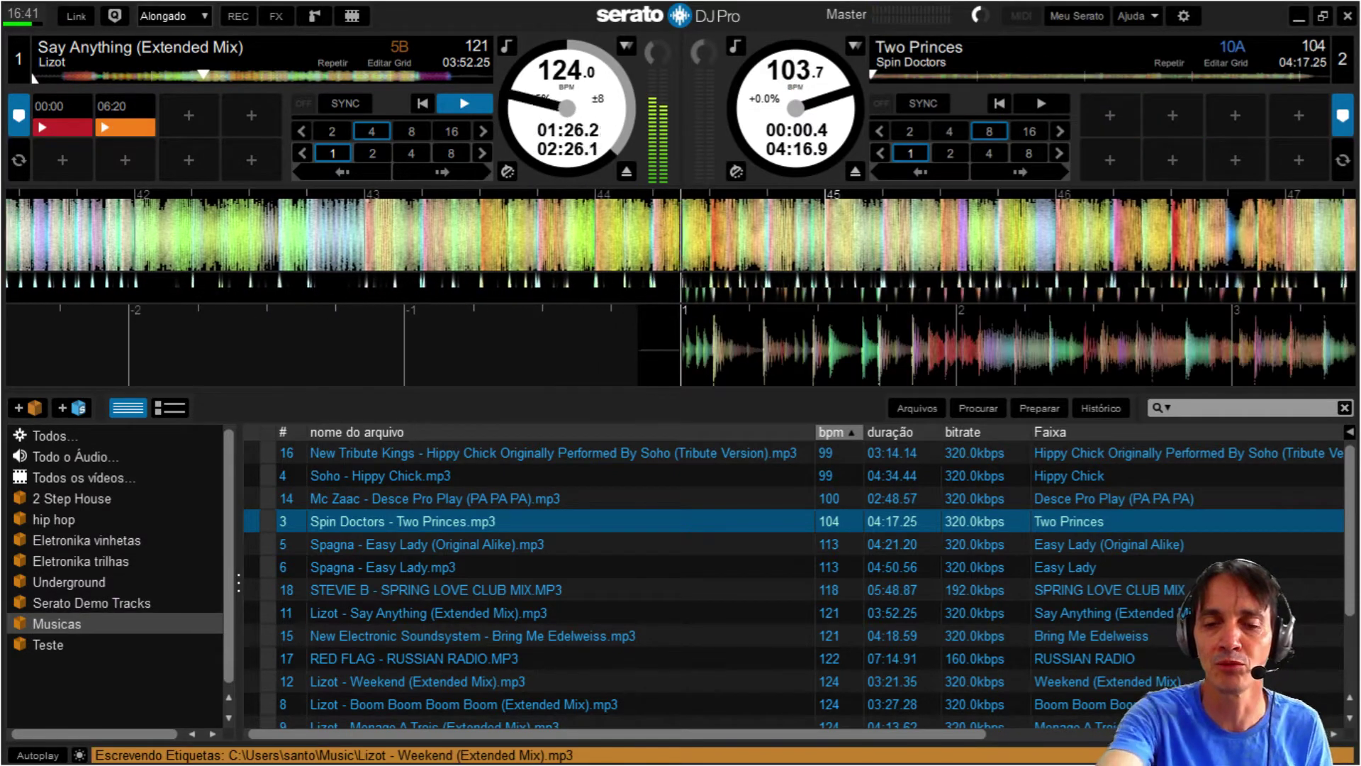
{"action": "key", "text": "s"}
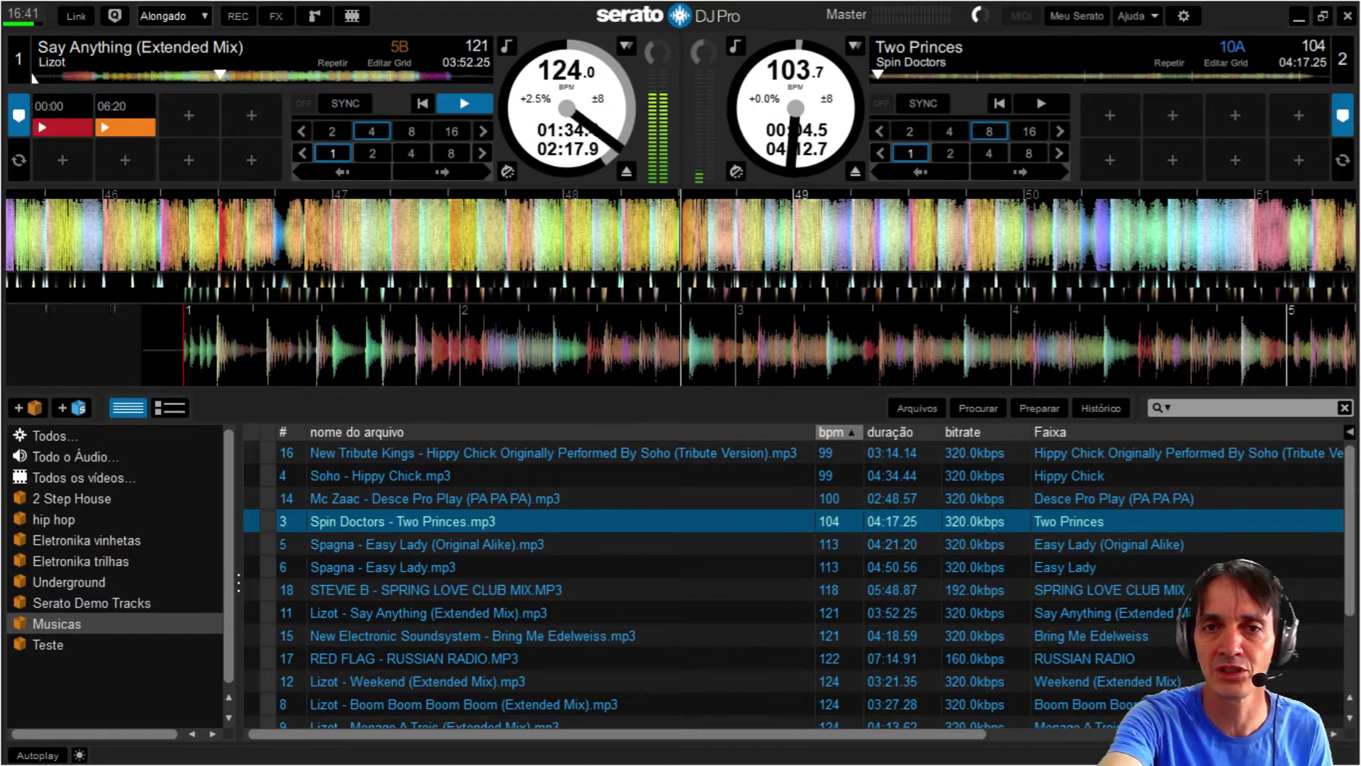
Load STEVIE B - SPRING LOVE CLUB MIX onto deck 2, and replace it with Lizot - Say Anything (Extended Mix).
{"action": "key", "text": "Down"}
{"action": "key", "text": "Down"}
{"action": "key", "text": "Down"}
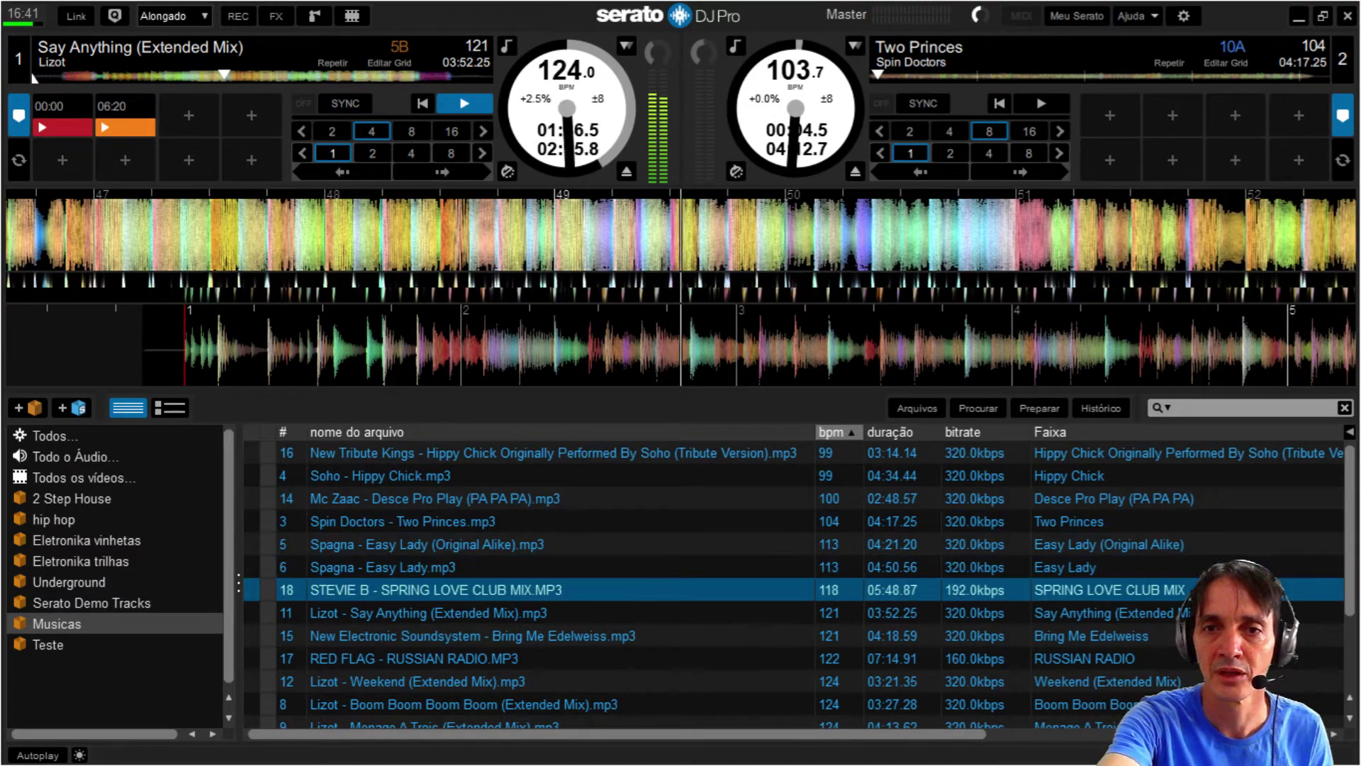
{"action": "key", "text": "shift+Right"}
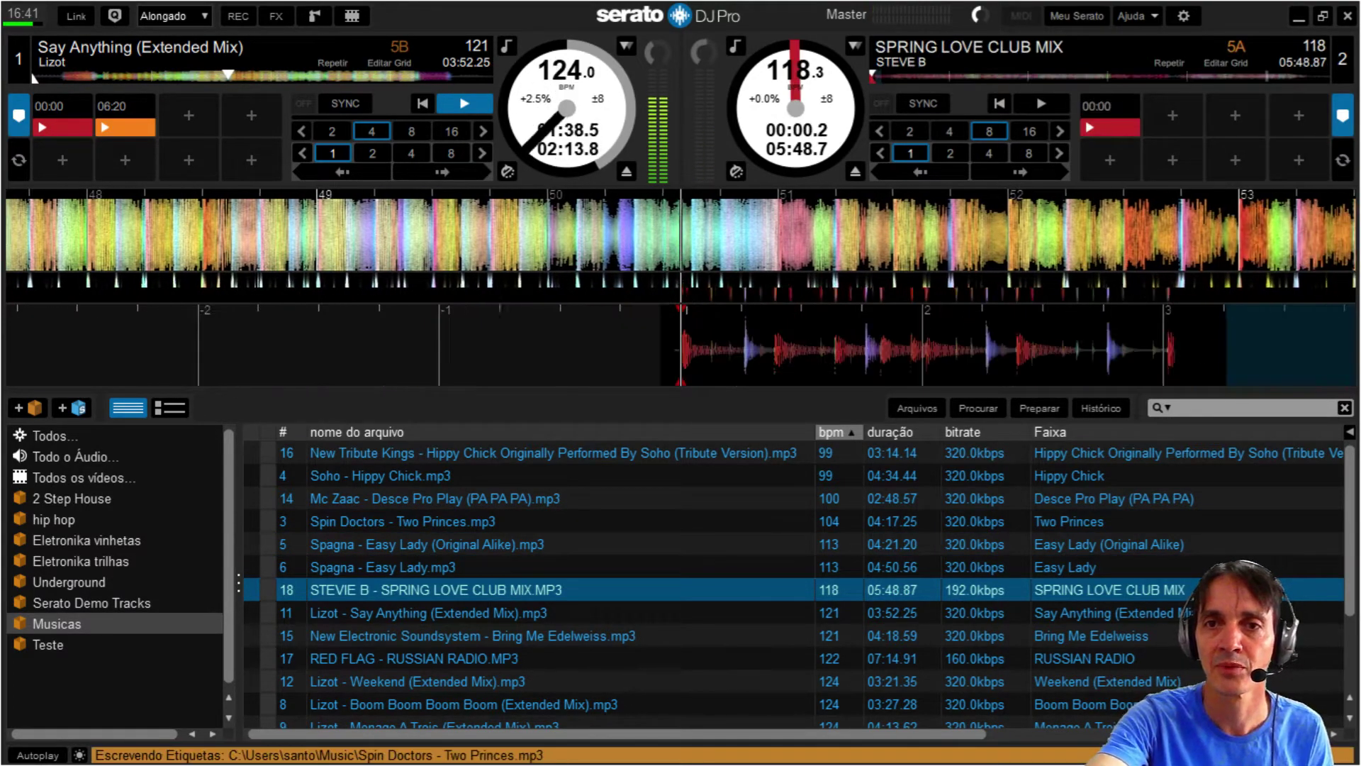
{"action": "key", "text": "Down"}
{"action": "key", "text": "shift+Right"}
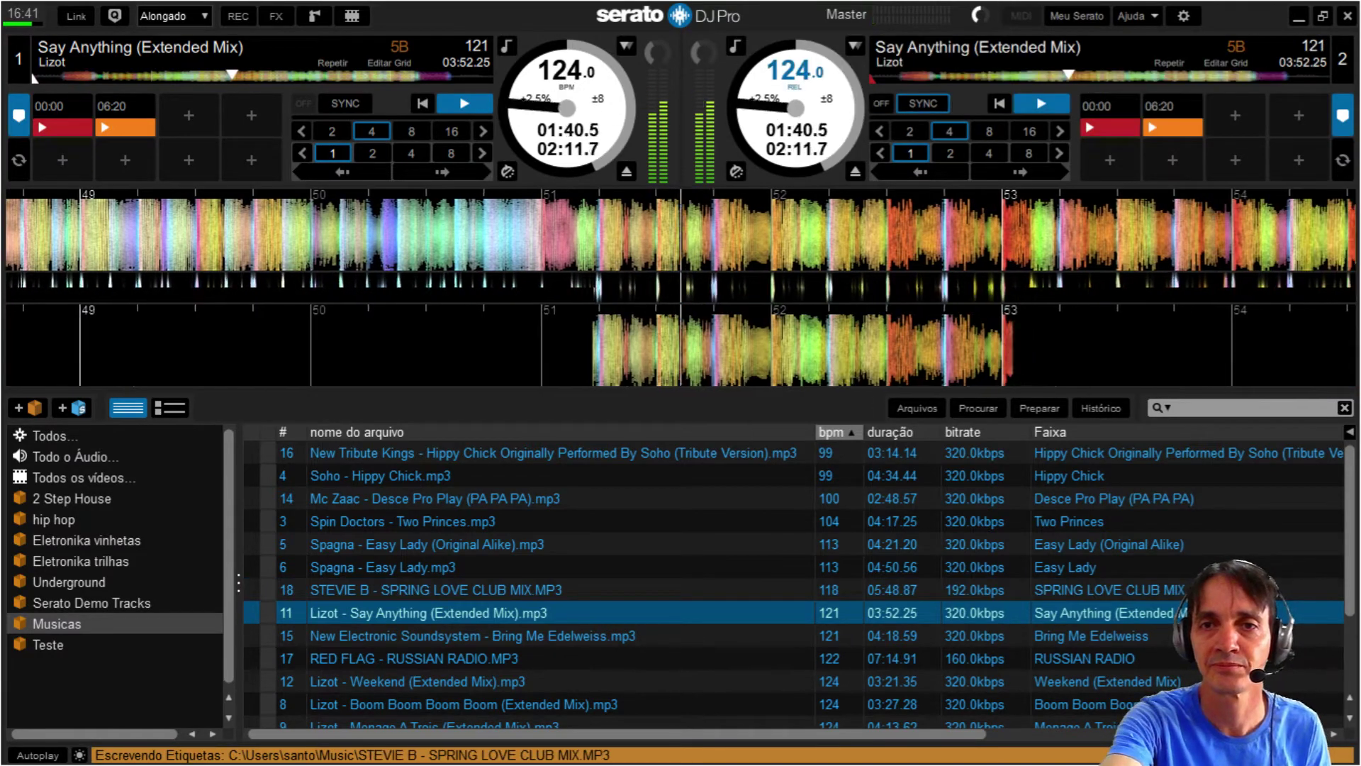
Audition New Electronic Soundsystem - Bring Me Edelweiss and RED FLAG - RUSSIAN RADIO on deck 2.
{"action": "key", "text": "Down"}
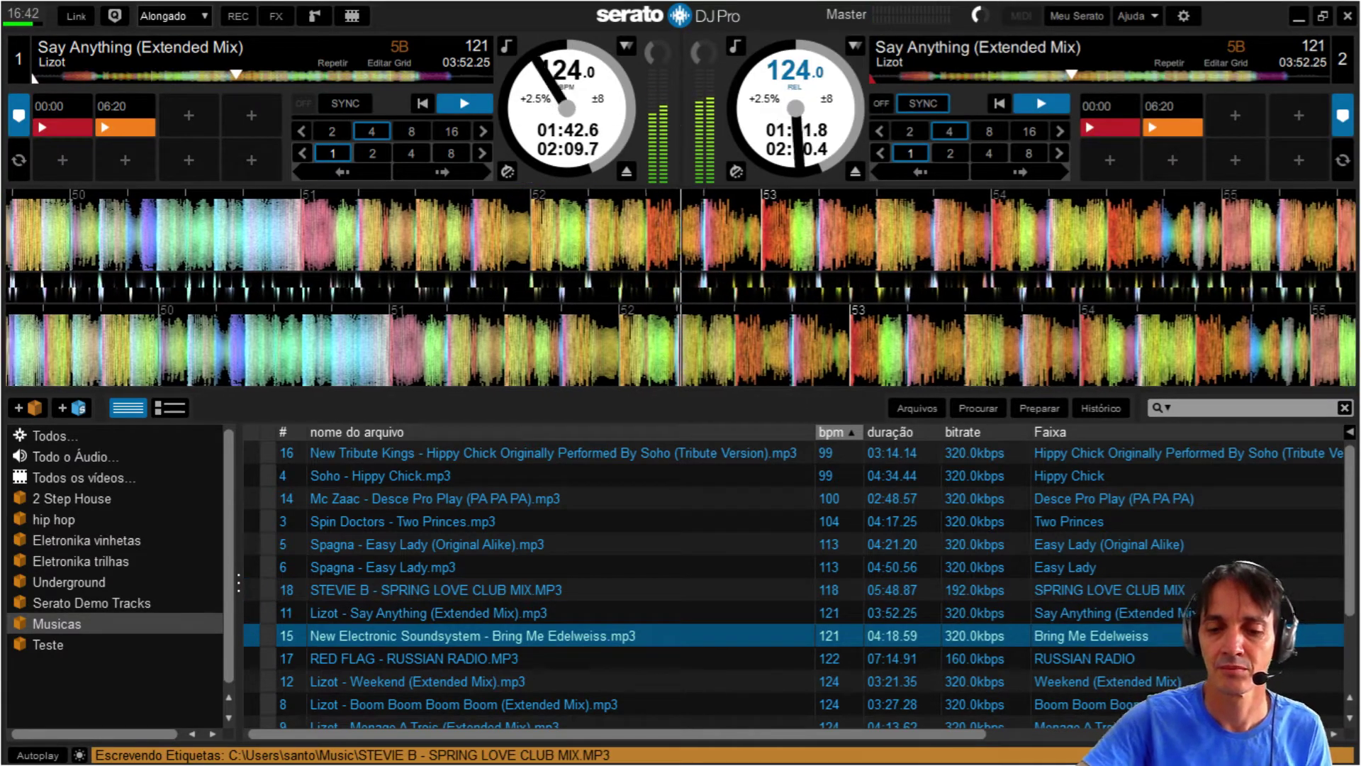
{"action": "key", "text": "shift+Right"}
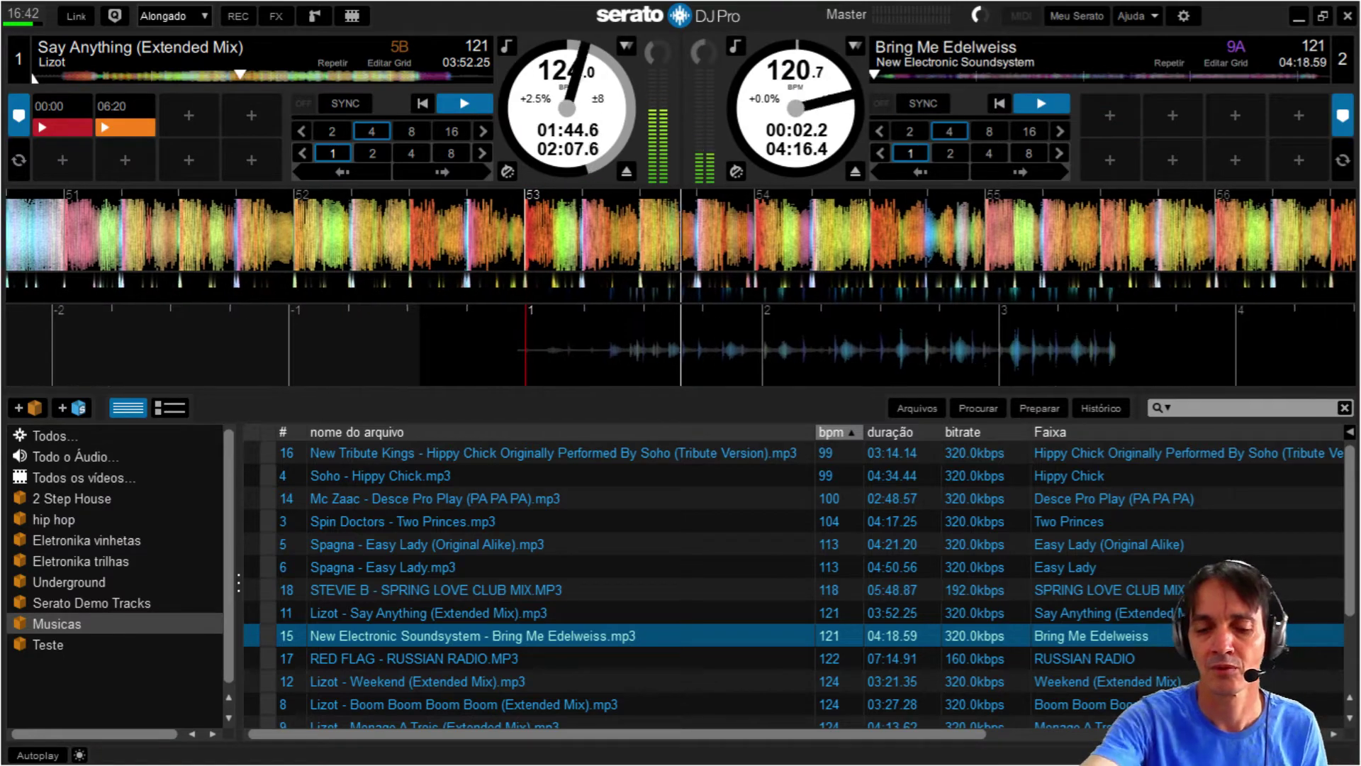
{"action": "key", "text": "Down"}
{"action": "key", "text": "shift+Right"}
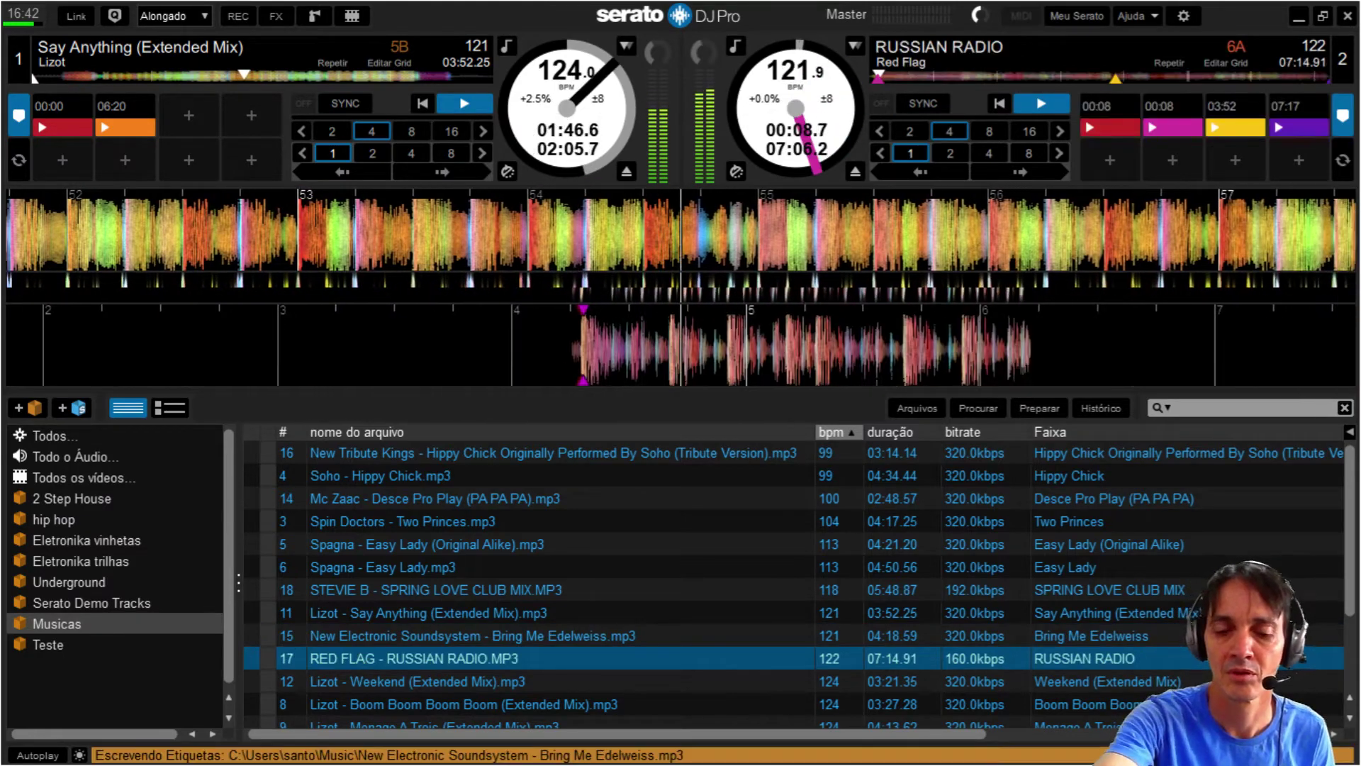
Audition Lizot - Weekend (Extended Mix) and Lizot - Boom Boom Boom Boom (Extended Mix) on deck 2.
{"action": "key", "text": "Down"}
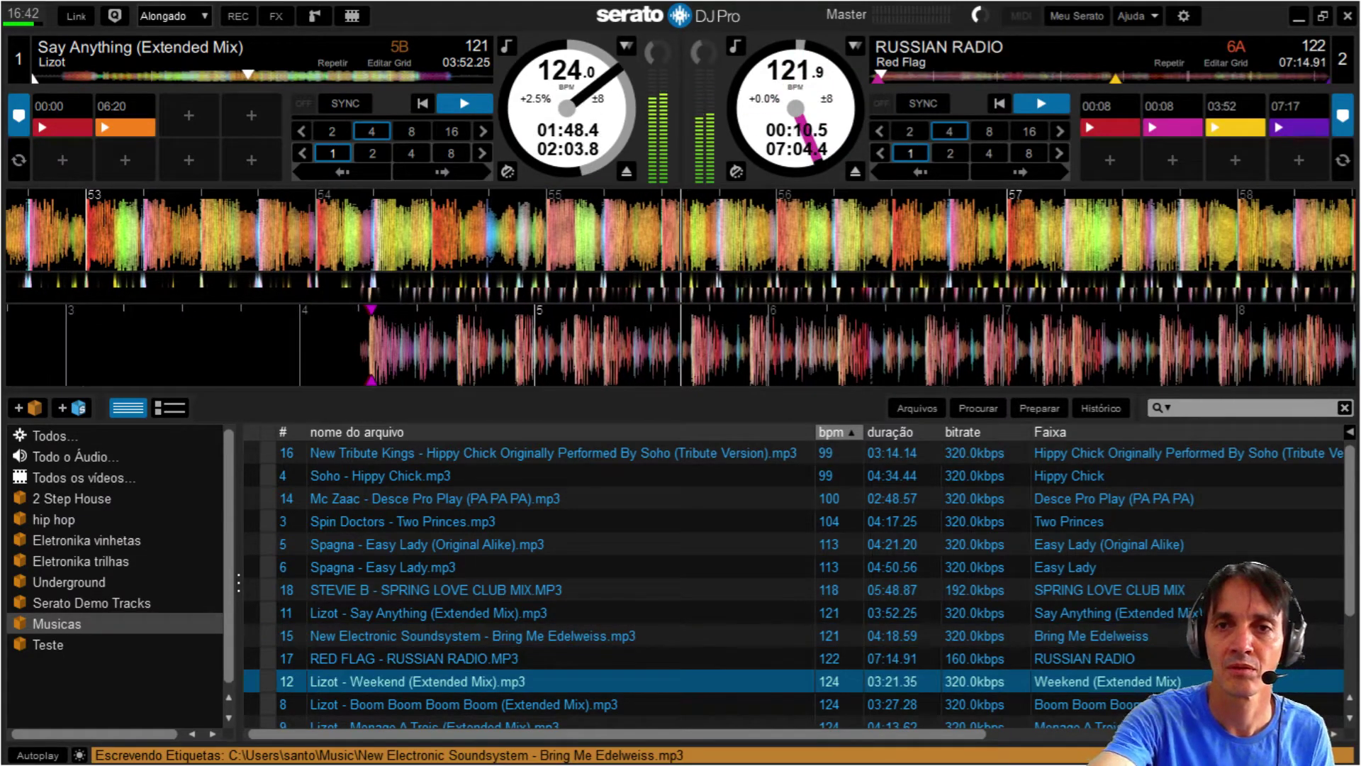
{"action": "key", "text": "shift+Right"}
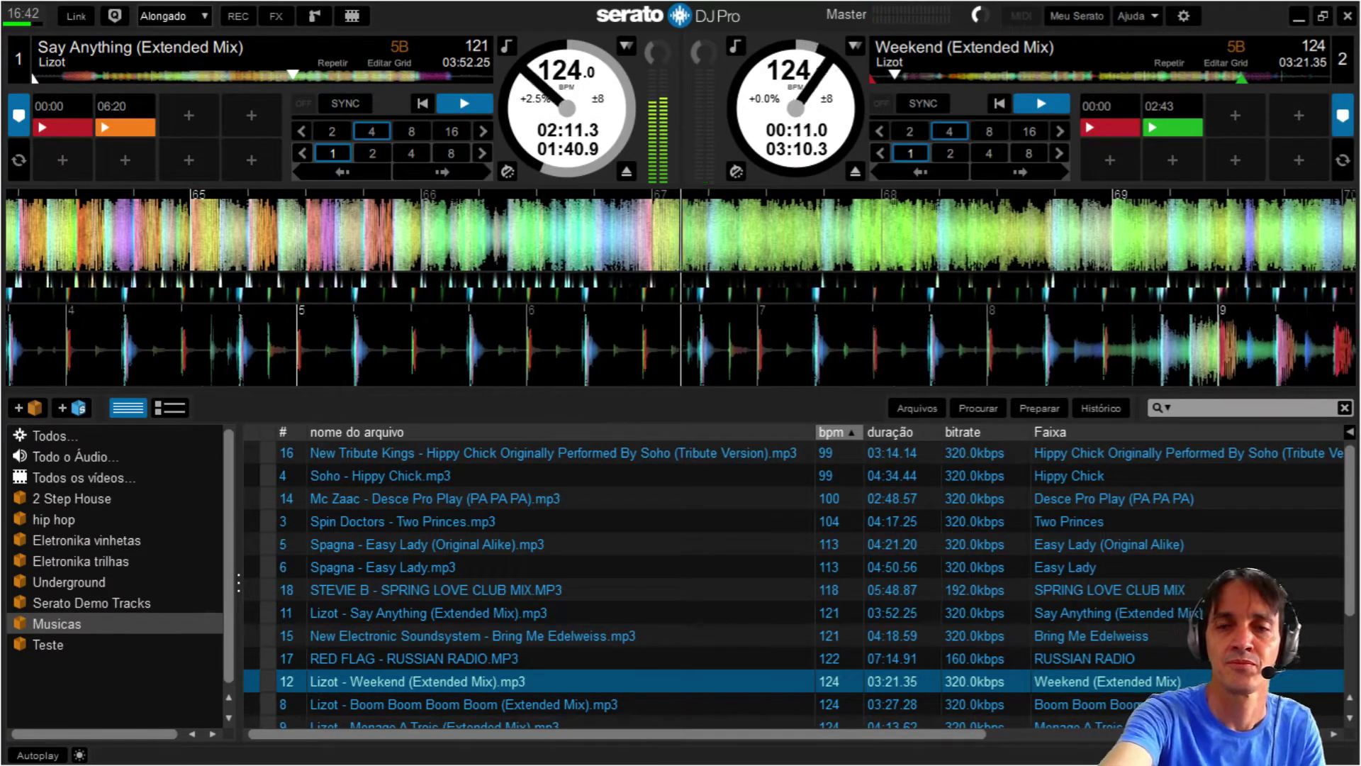
{"action": "key", "text": "Down"}
{"action": "key", "text": "shift+Right"}
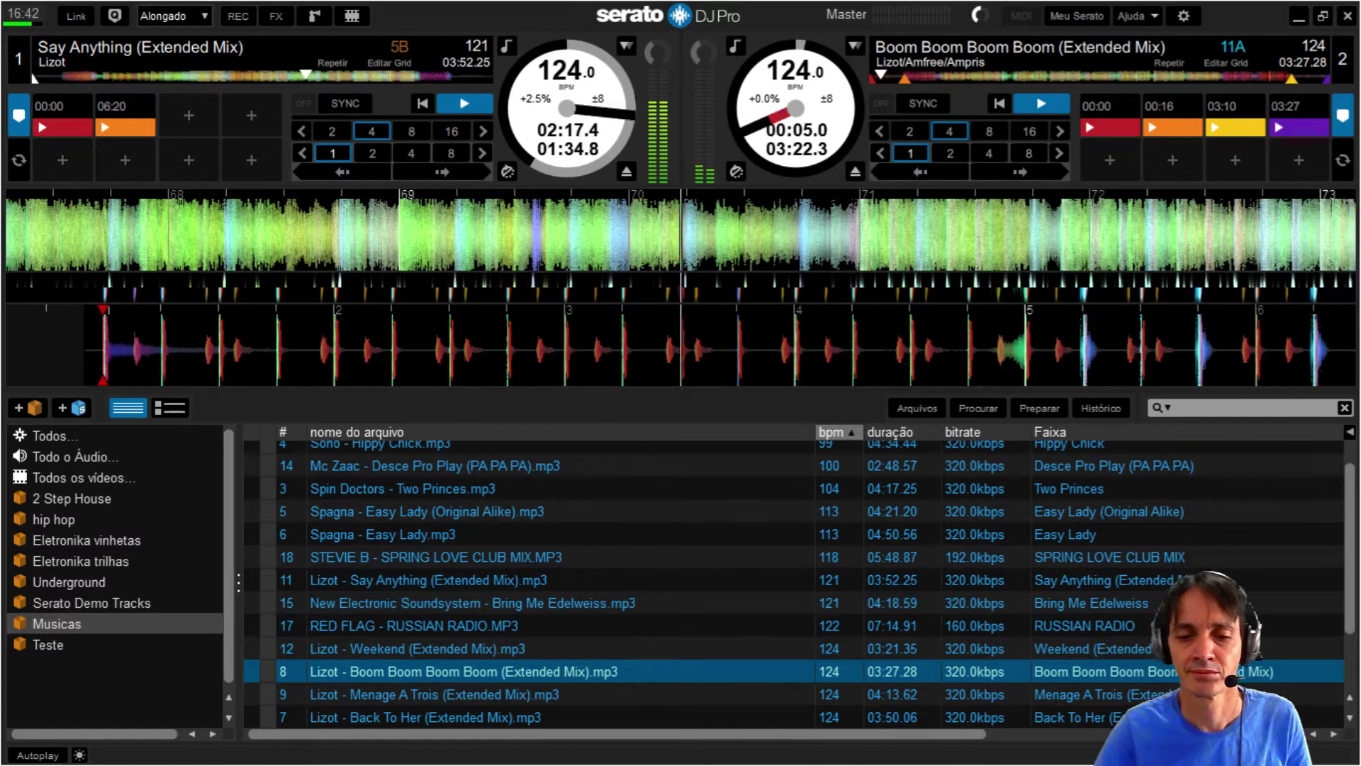
Load Lizot - Menage A Trois (Extended Mix) onto deck 2, and replace it with Lizot - Back To Her (Extended Mix).
{"action": "key", "text": "Down"}
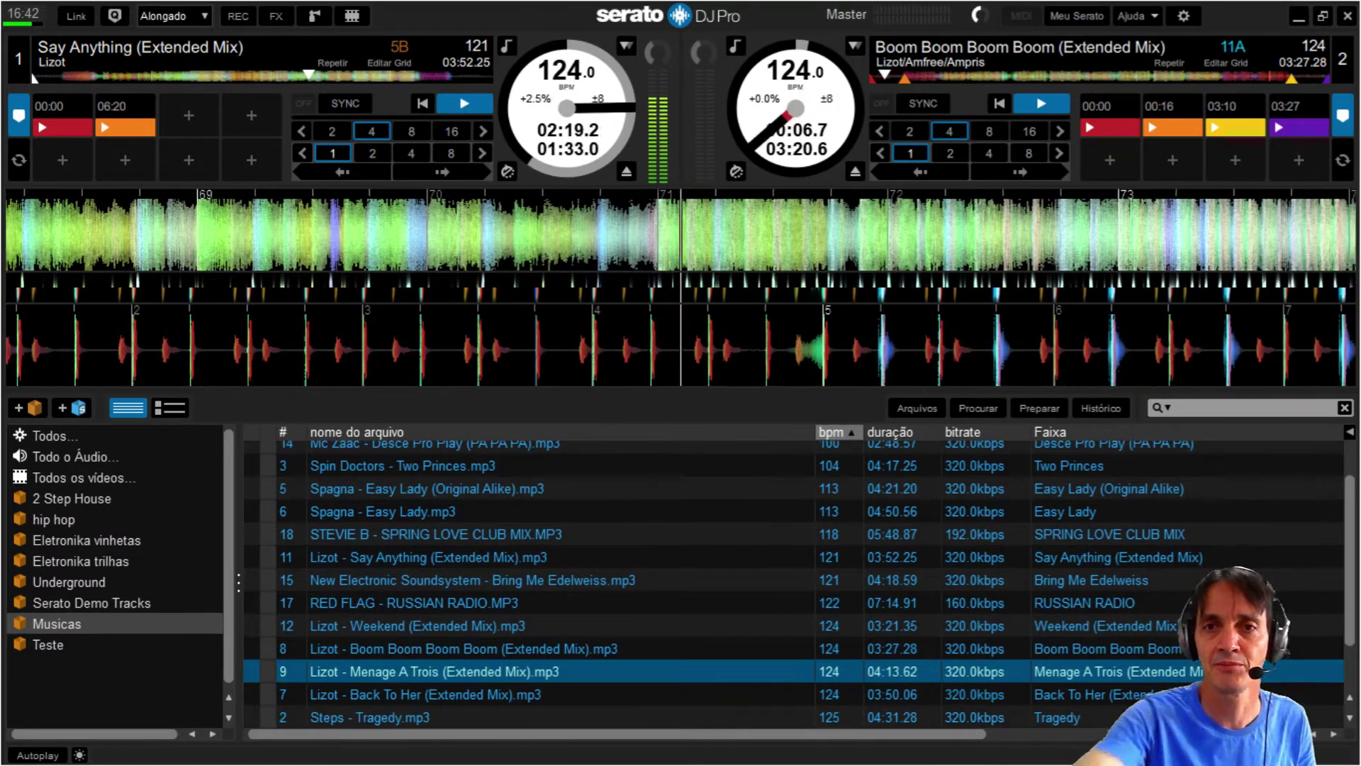
{"action": "key", "text": "shift+Right"}
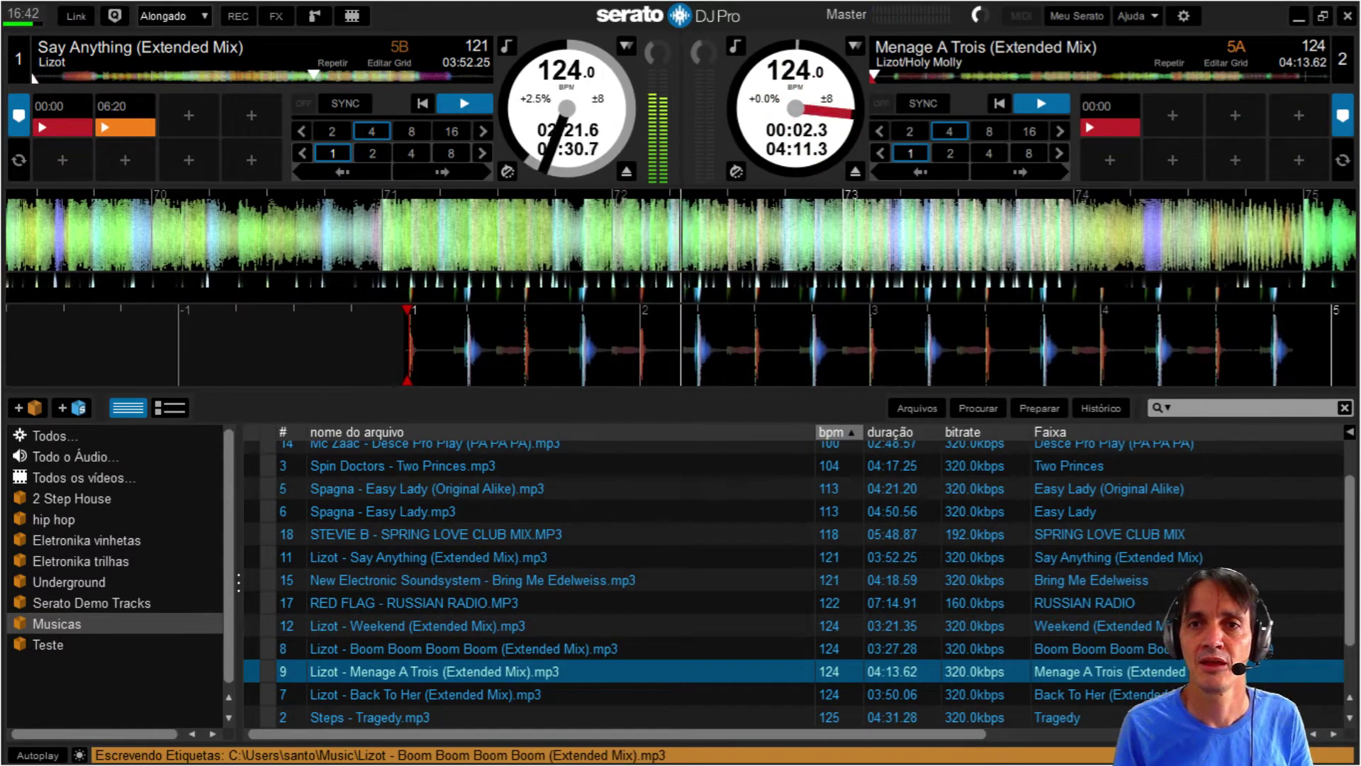
{"action": "key", "text": "Down"}
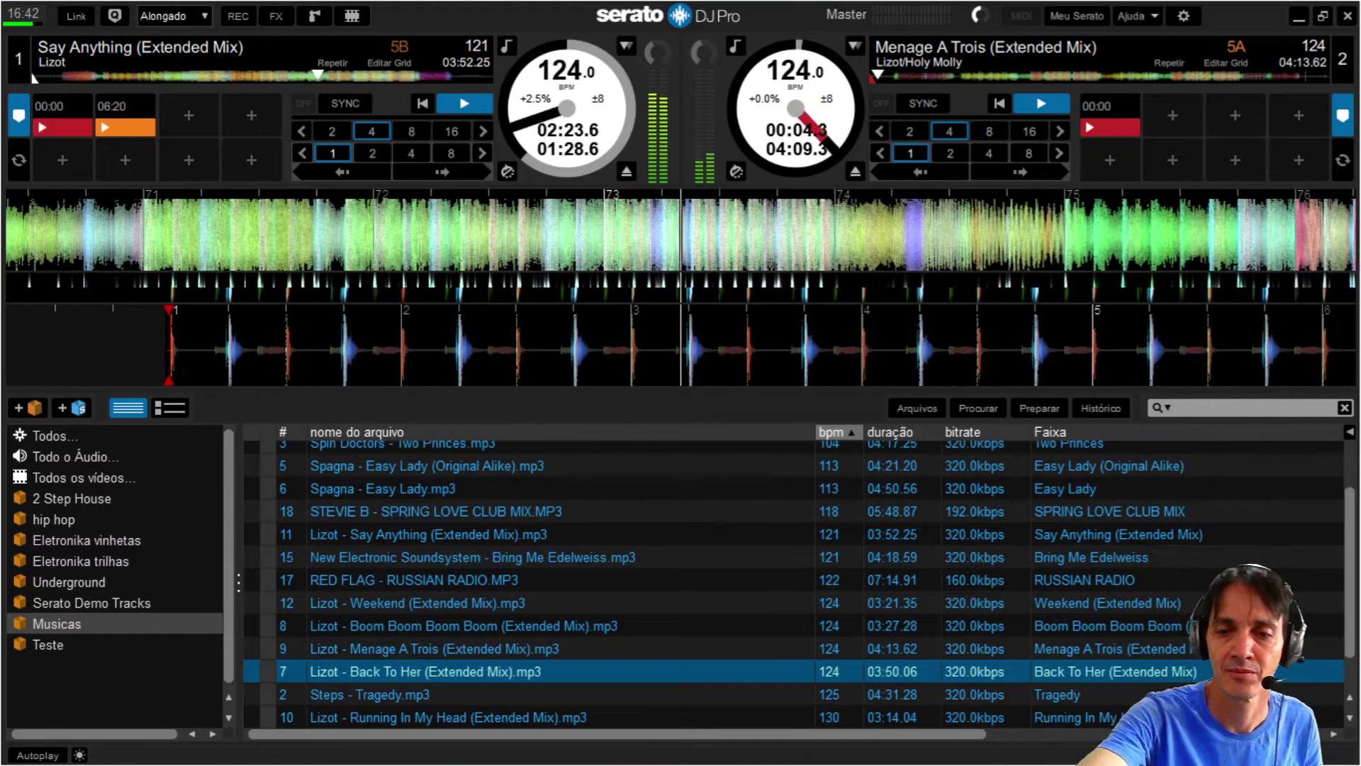
{"action": "key", "text": "shift+Right"}
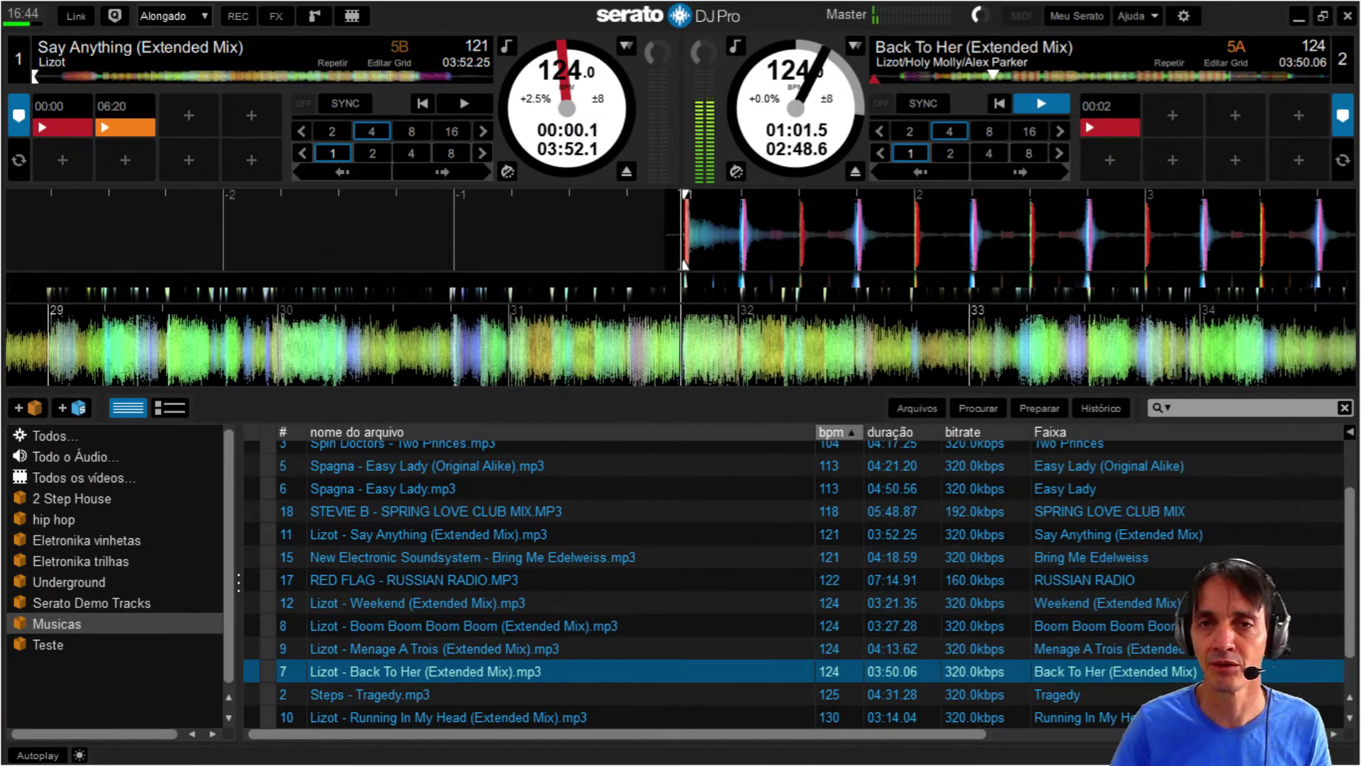
Retrigger the first cue point at 00:02 of Back To Her repeatedly while it plays on deck 2.
{"action": "key", "text": "6"}
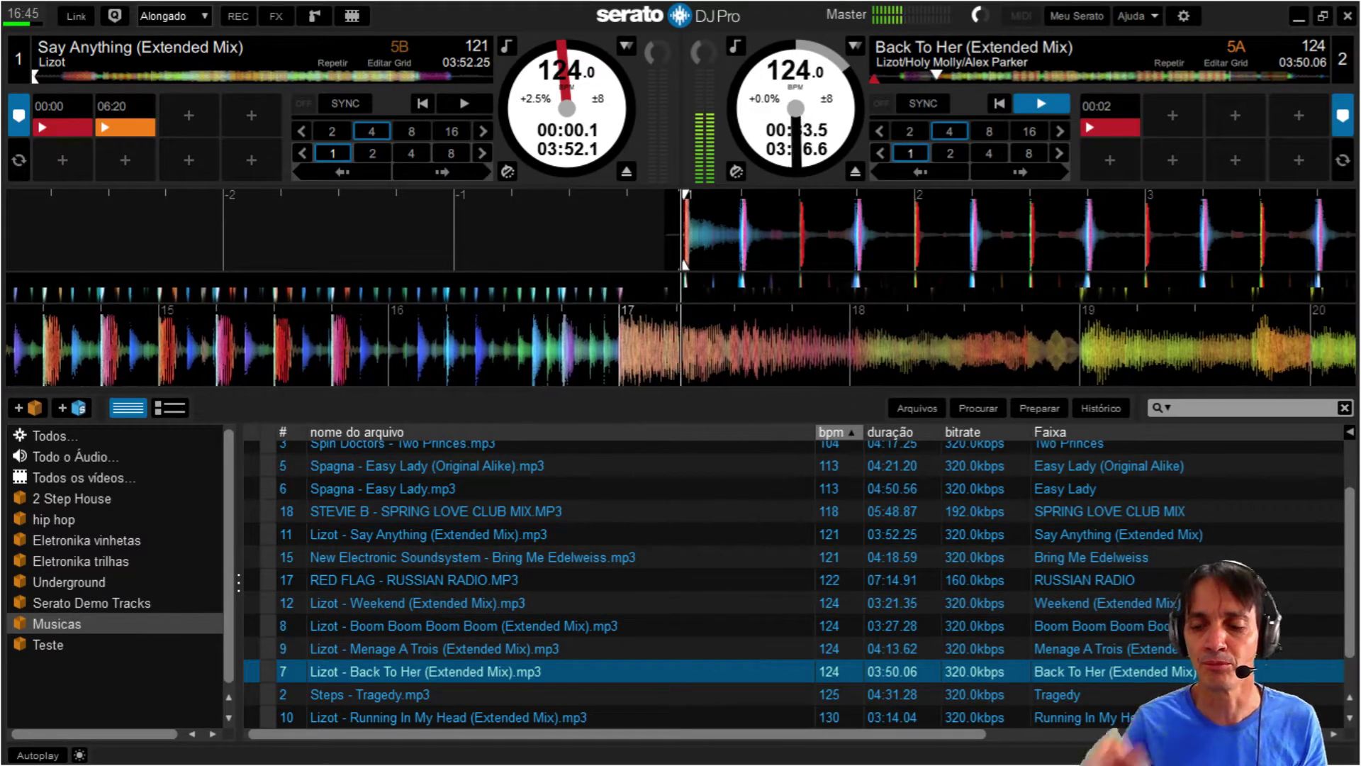
{"action": "key", "text": "6"}
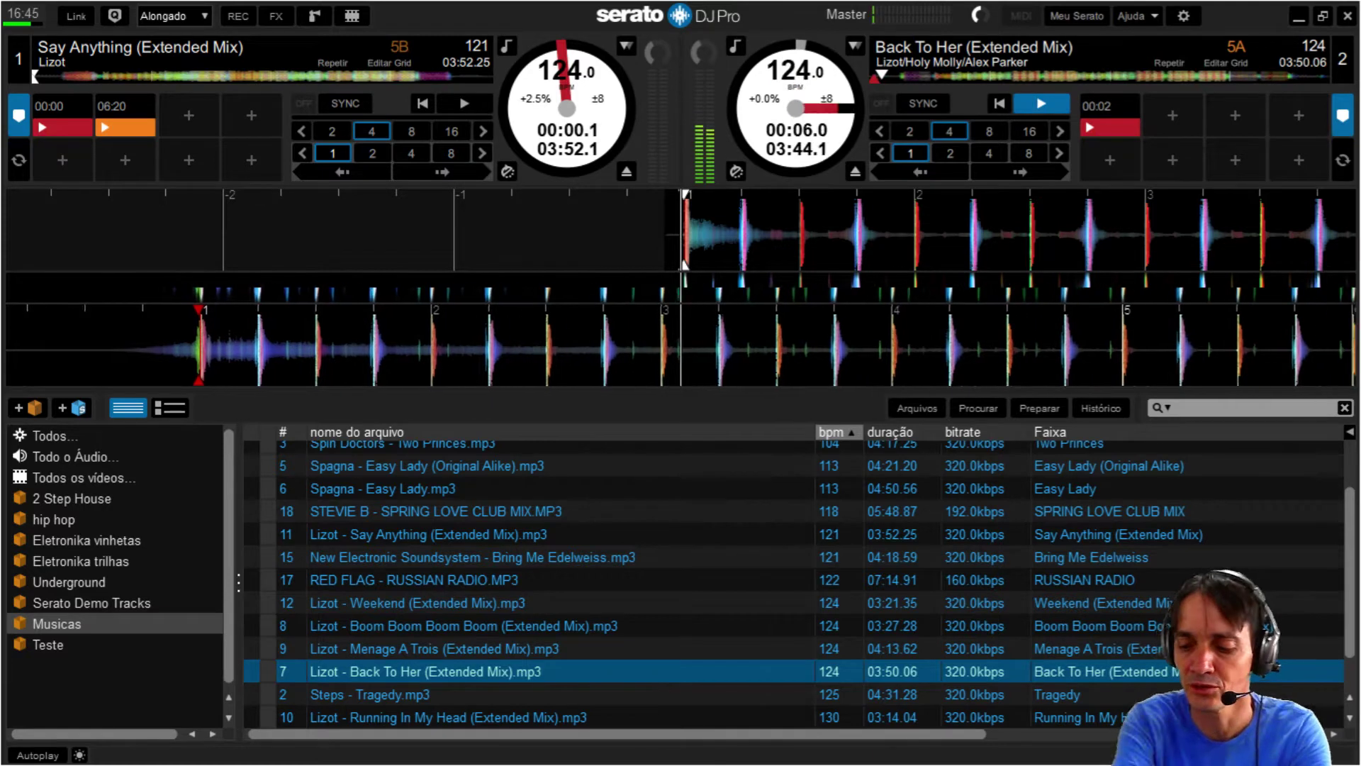
{"action": "key", "text": "6"}
{"action": "key", "text": "6"}
{"action": "key", "text": "6"}
{"action": "key", "text": "6"}
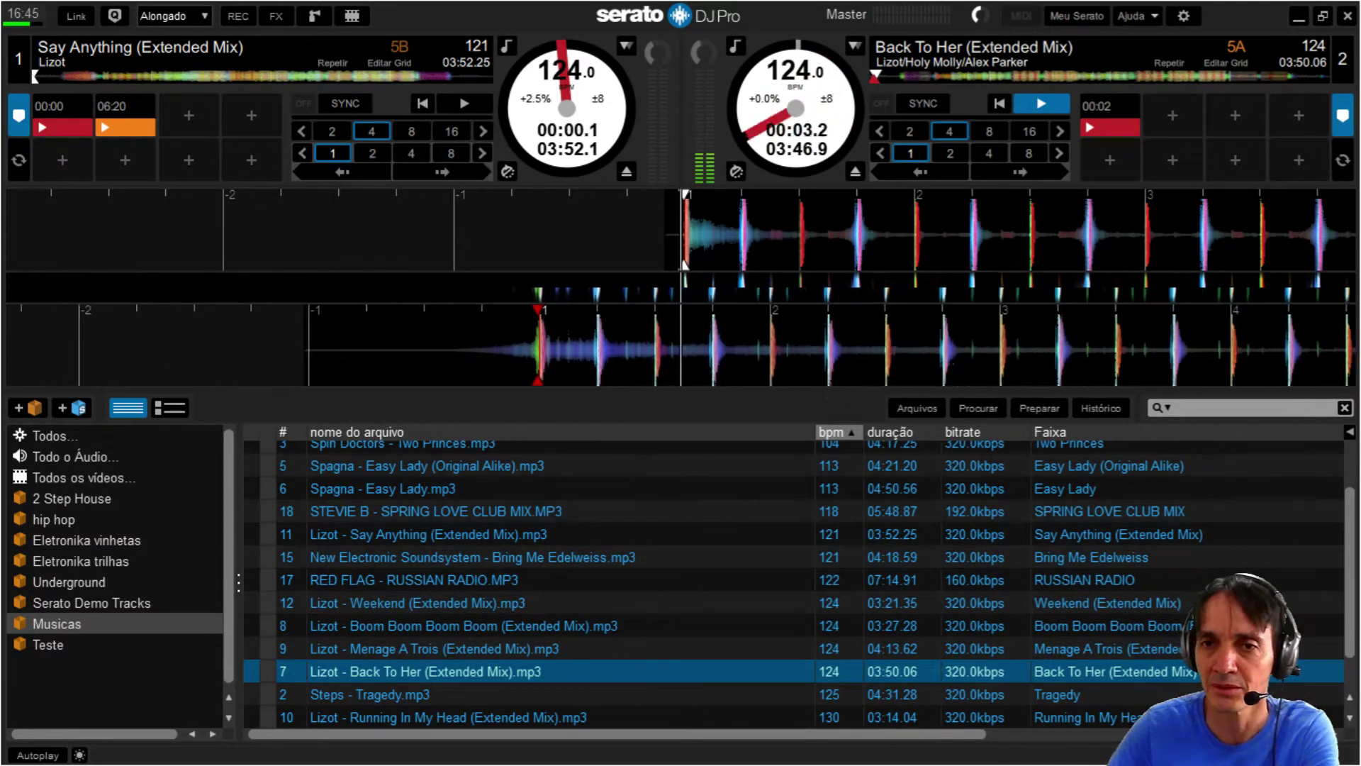
{"action": "key", "text": "6"}
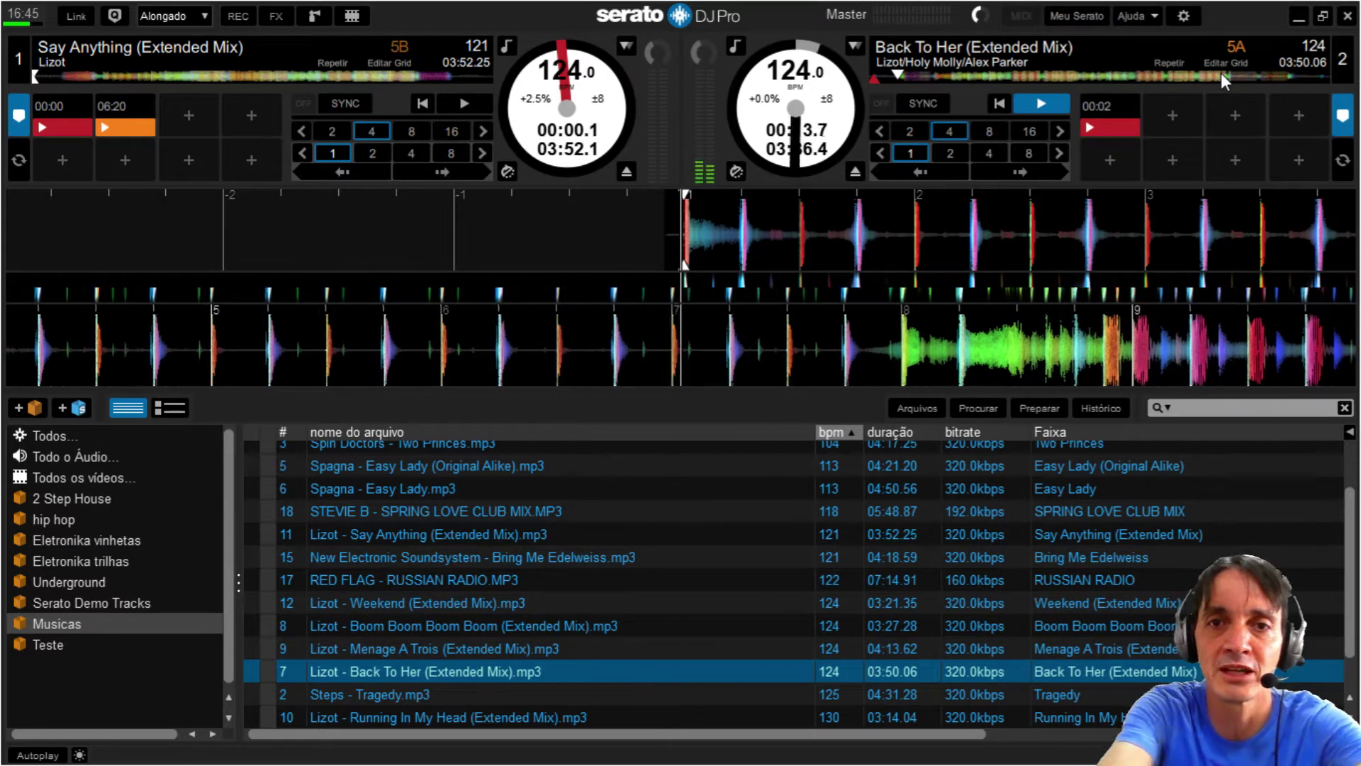
Move the playback position of Say Anything on deck 1 to about 03:05.
{"action": "left_click", "coordinate": [400, 71]}
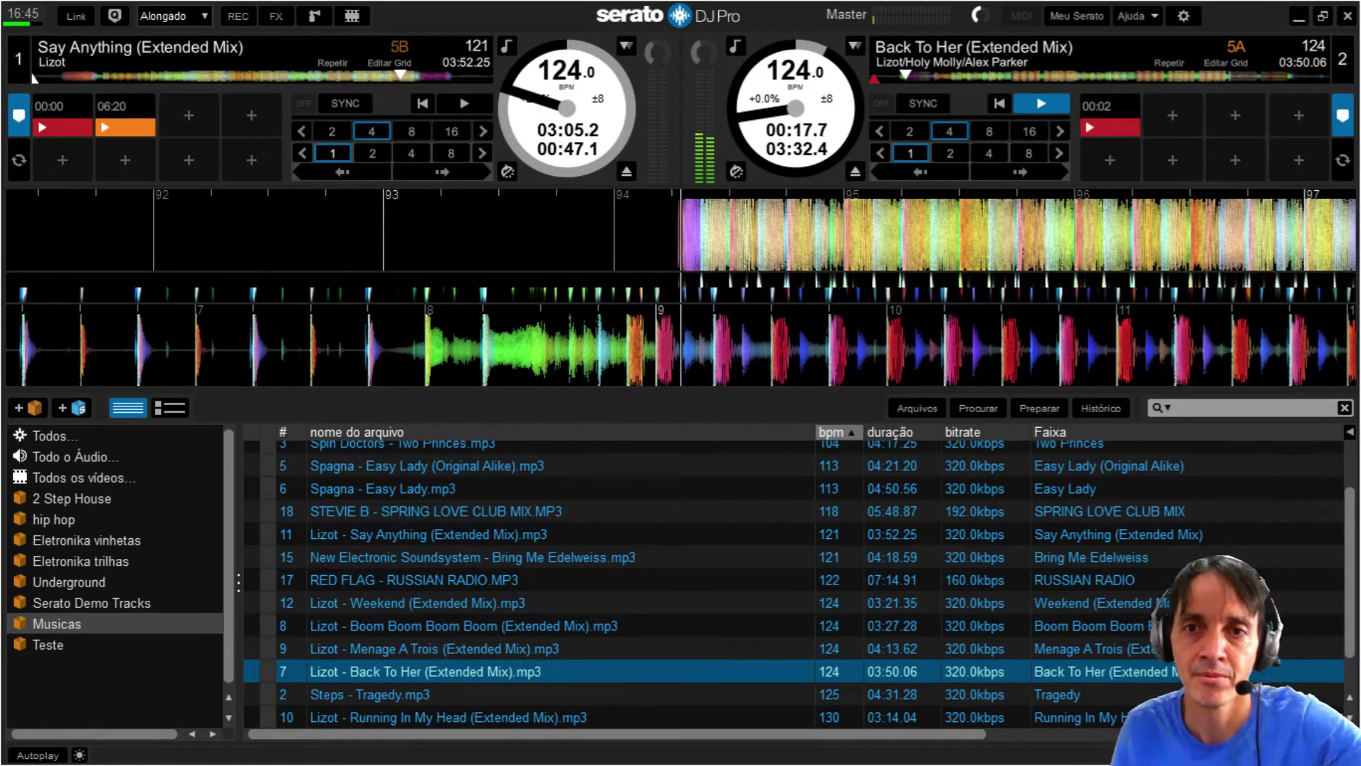
Pause and resume playback of Back To Her on deck 2.
{"action": "key", "text": "space"}
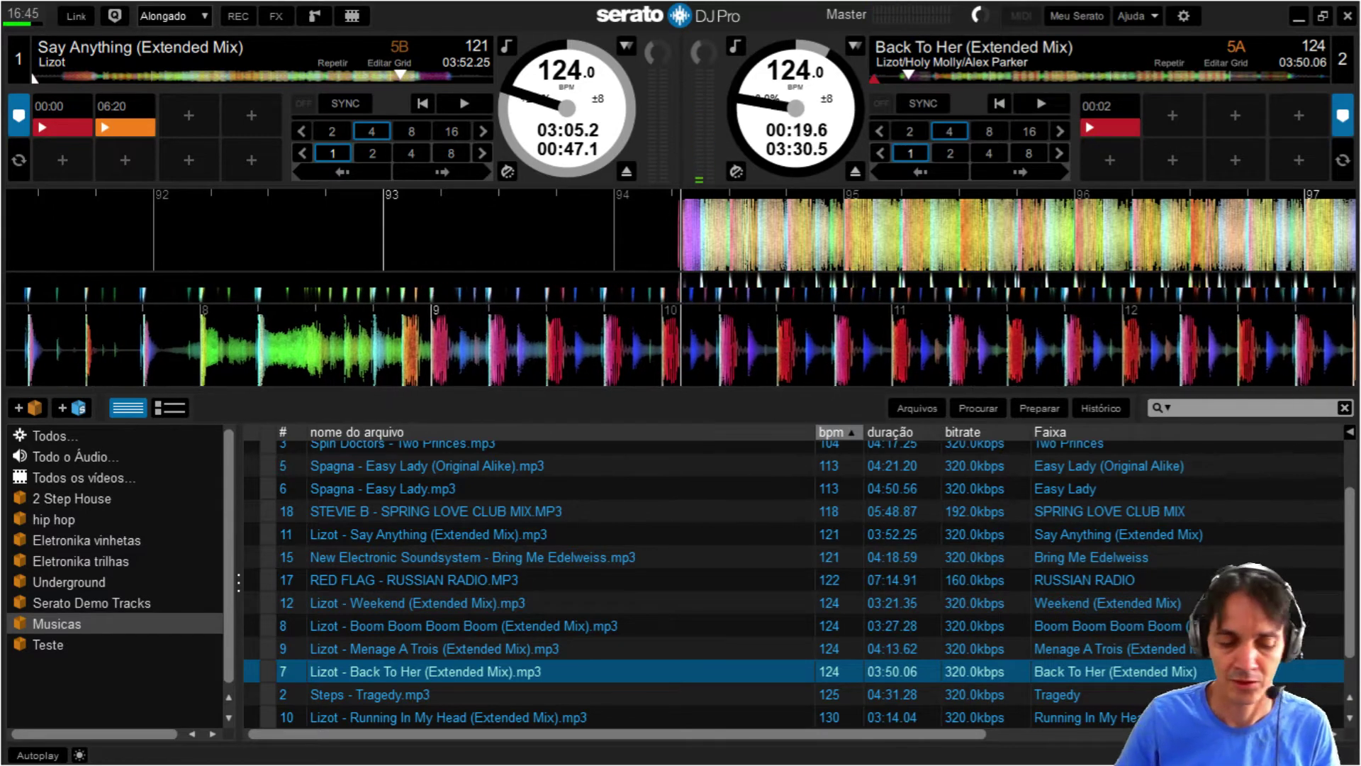
{"action": "key", "text": "space"}
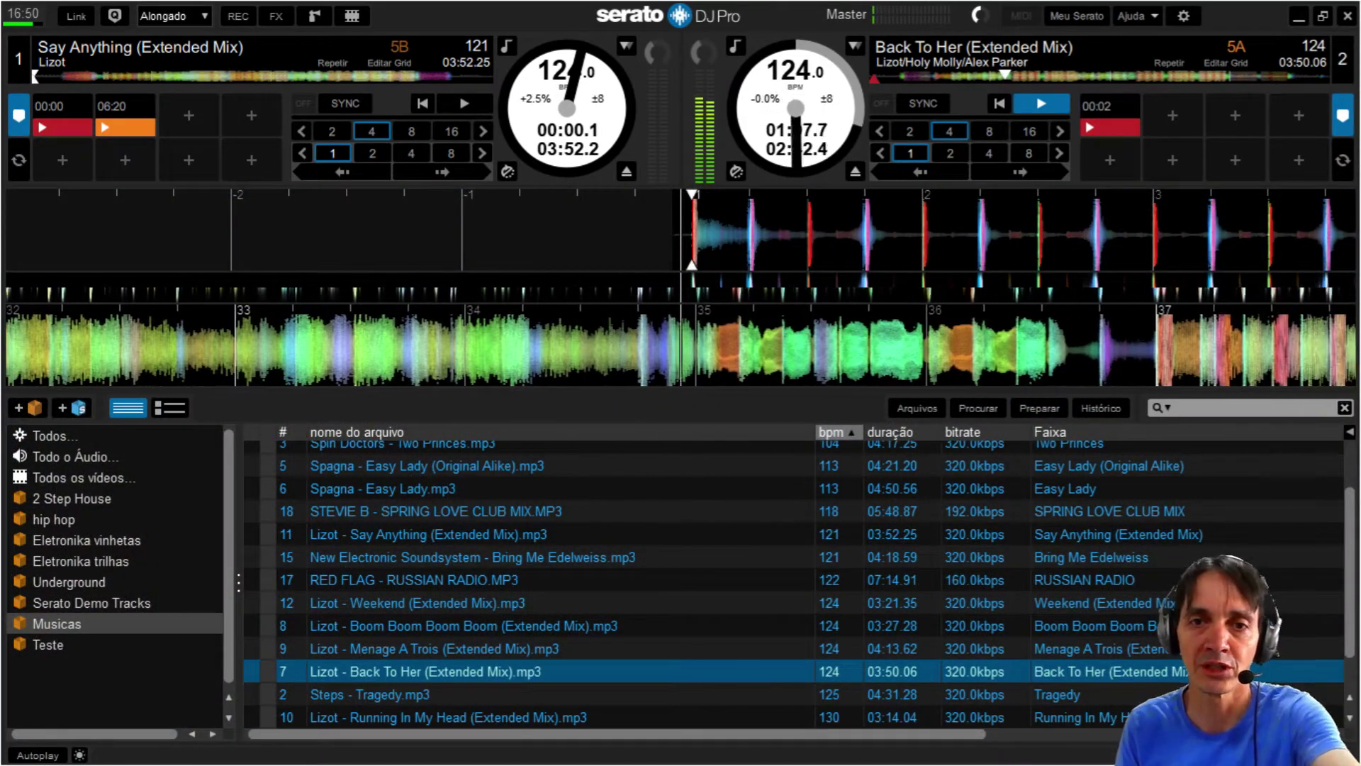
Load Steps - Tragedy onto deck 1, and replace it with Lizot - Running In My Head (Extended Mix).
{"action": "left_click", "coordinate": [369, 694]}
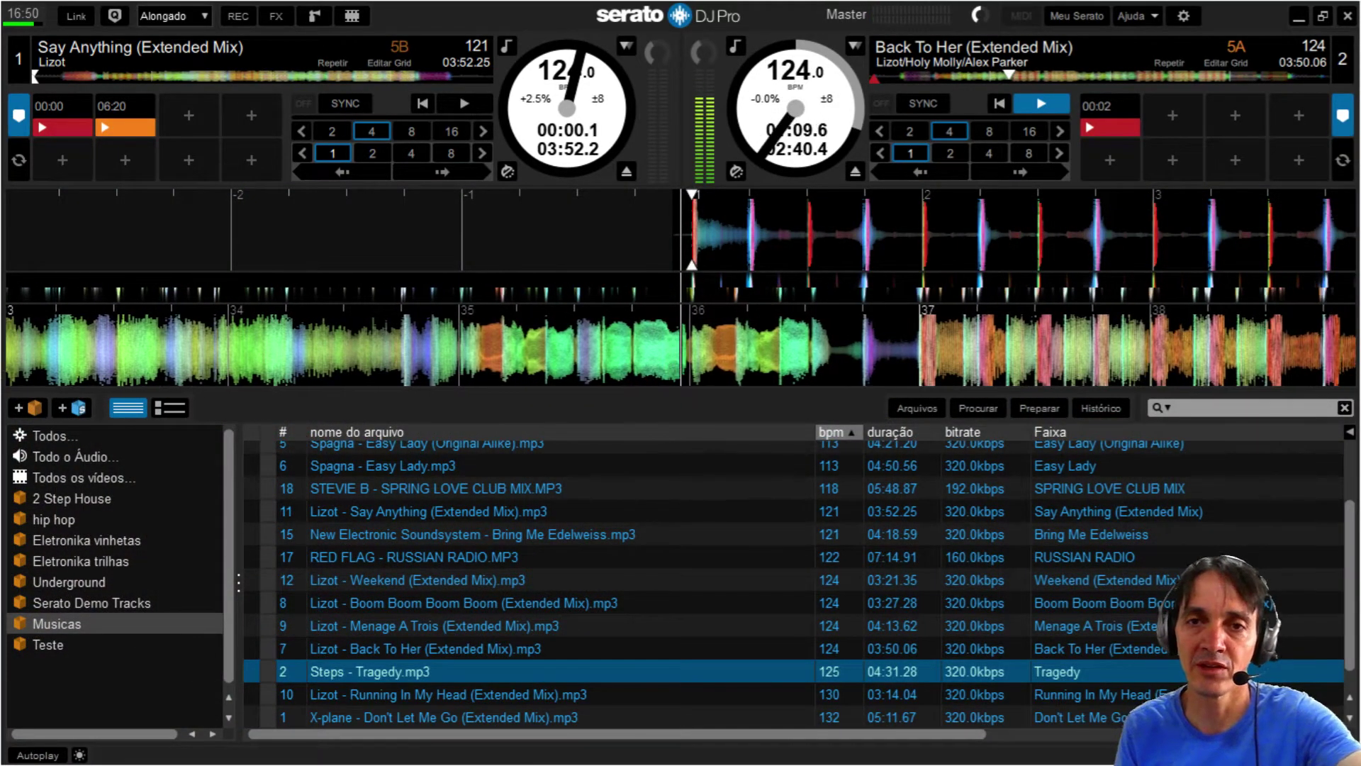
{"action": "key", "text": "shift+Left"}
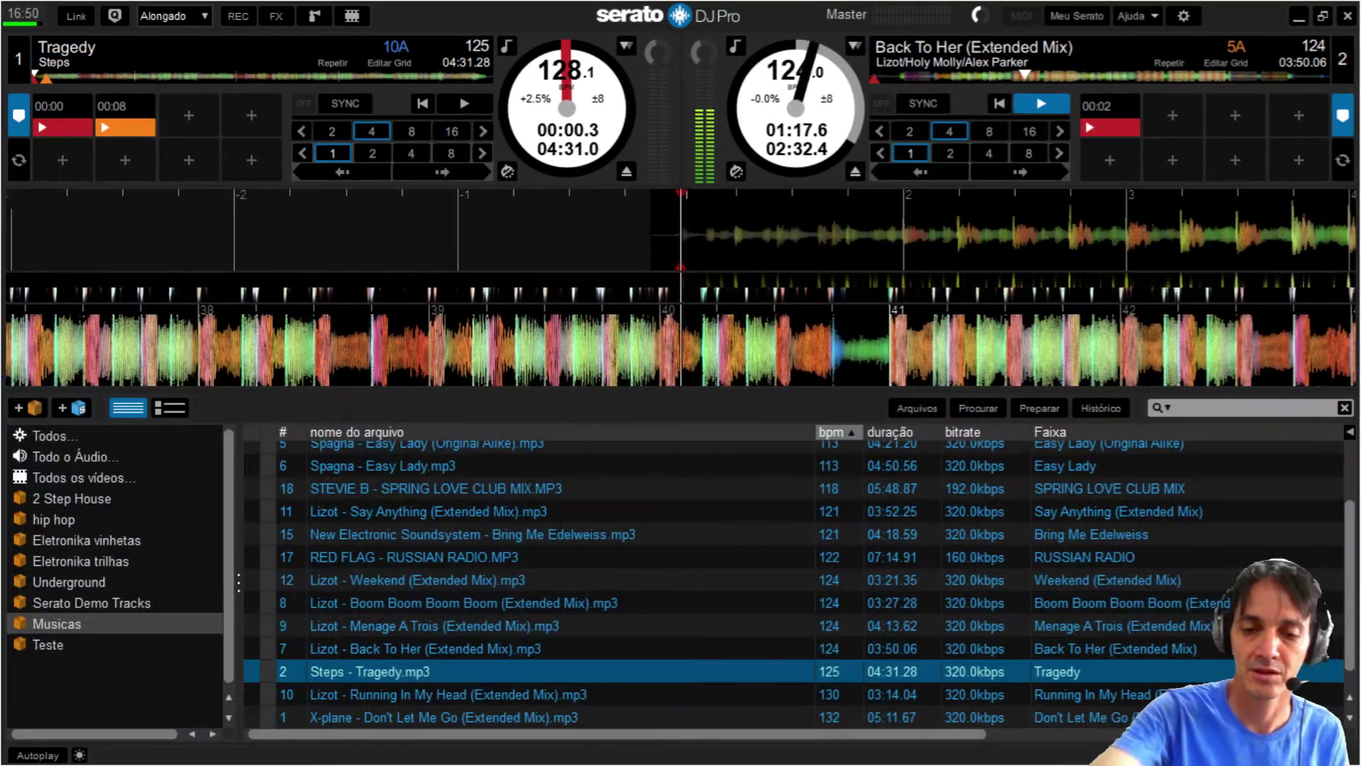
{"action": "key", "text": "Down"}
{"action": "key", "text": "Down"}
{"action": "key", "text": "Up"}
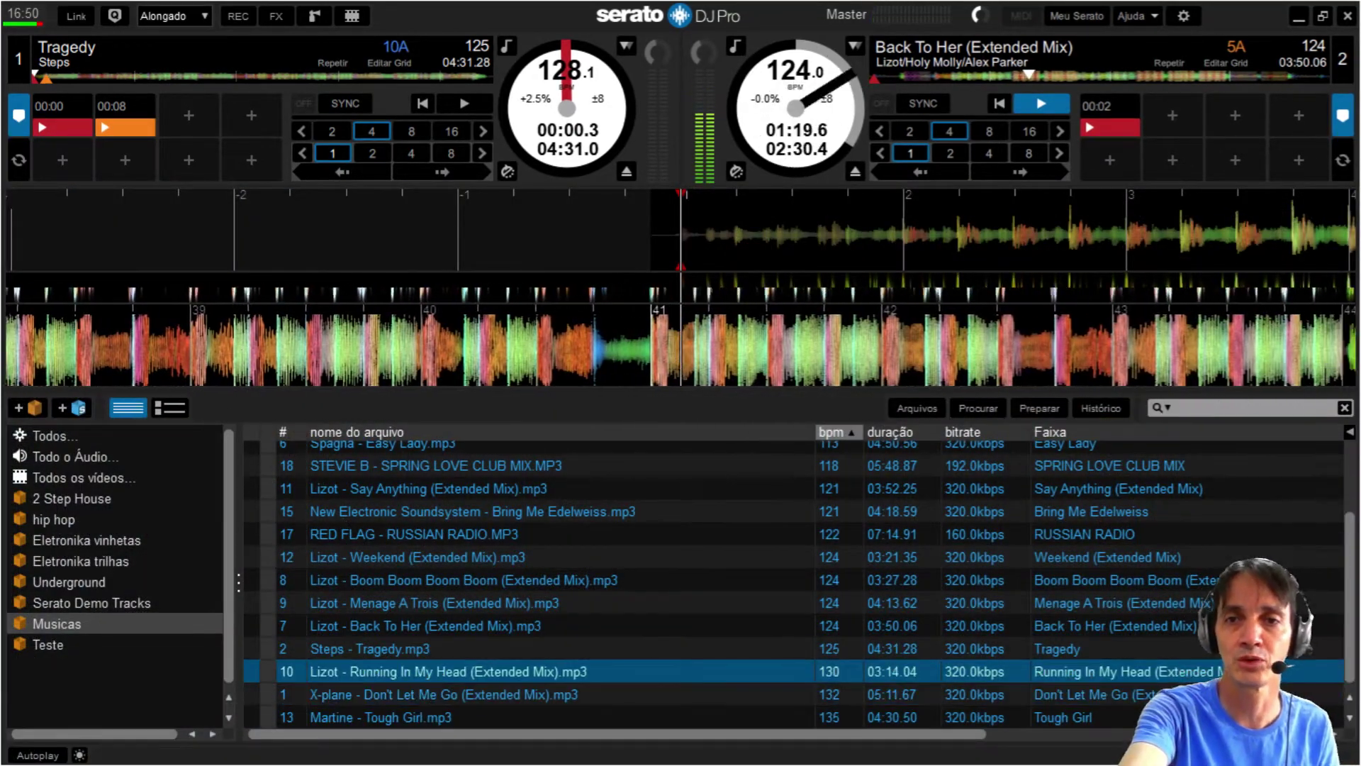
{"action": "key", "text": "shift+Left"}
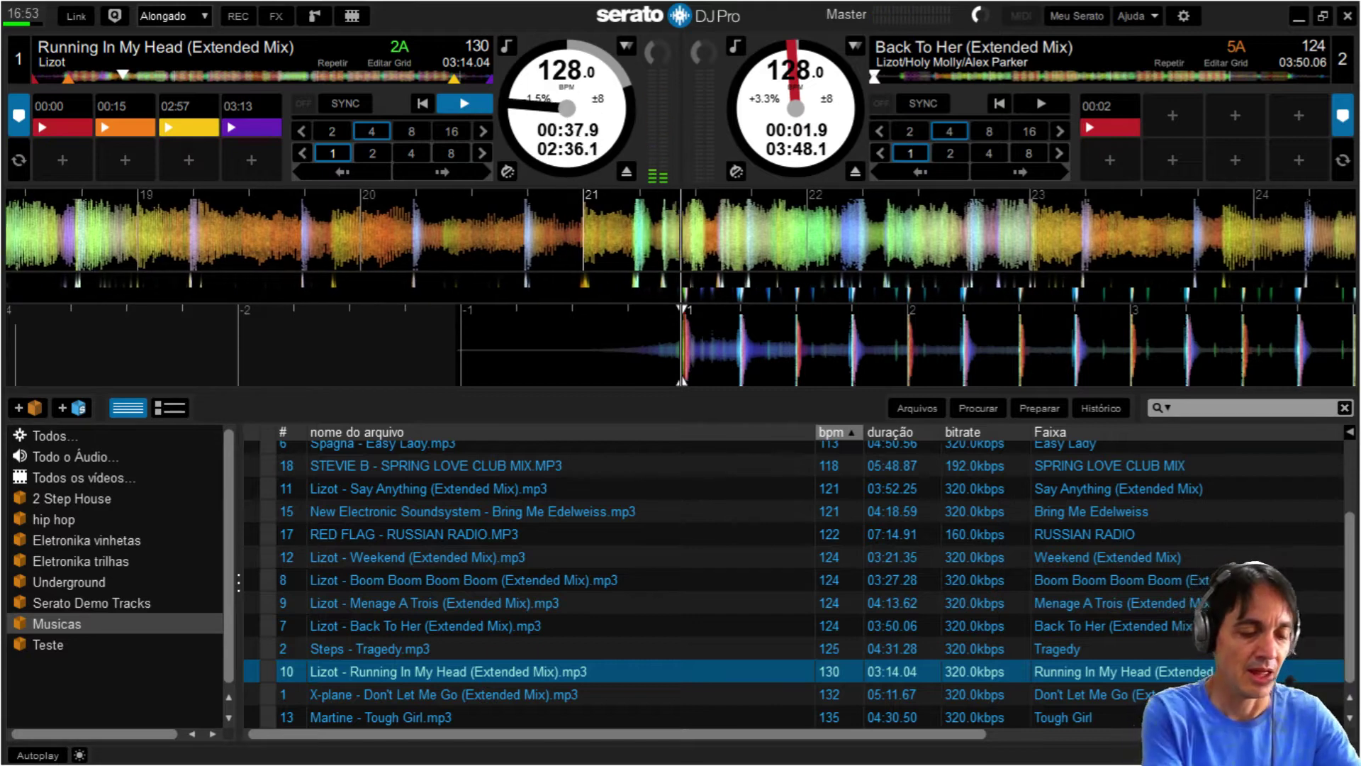
Retrigger the first cue point at 00:00 of Running In My Head repeatedly on deck 1 alongside Back To Her on deck 2.
{"action": "key", "text": "1"}
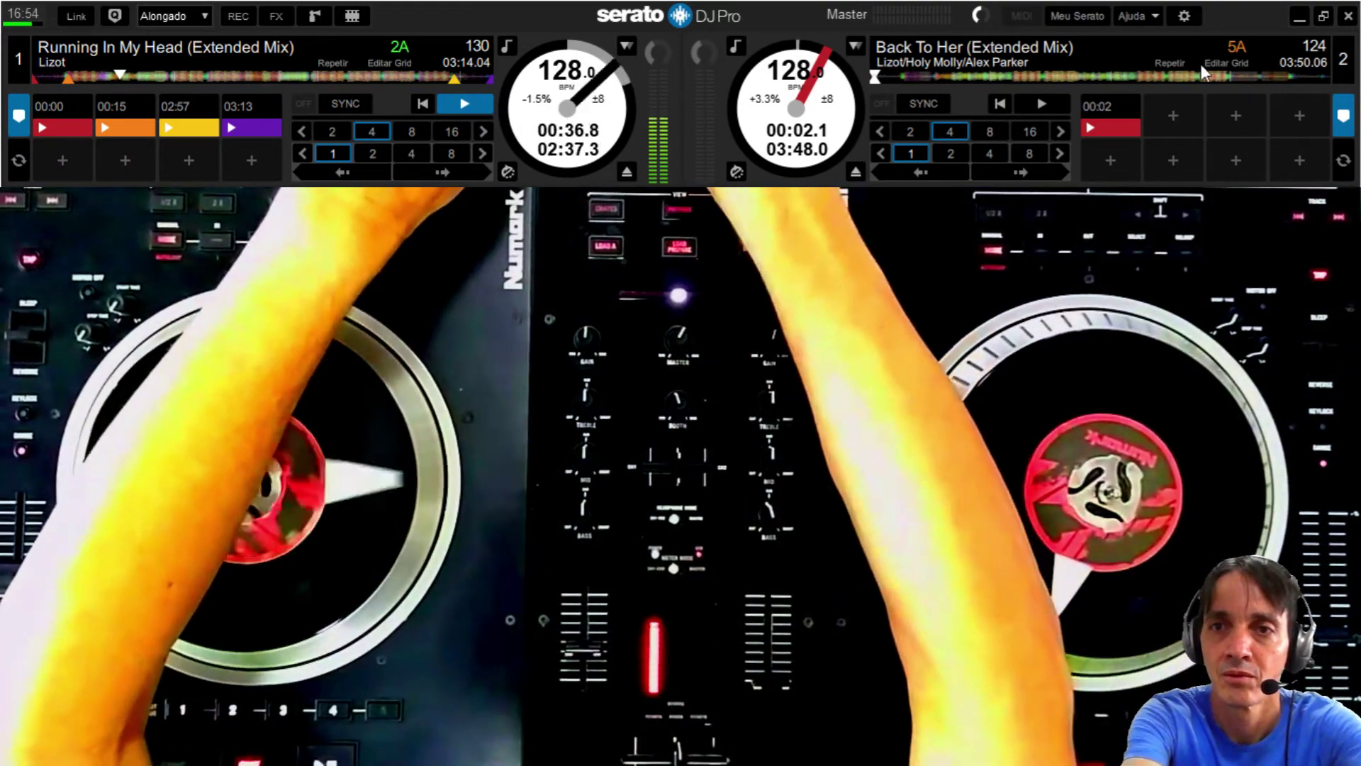
{"action": "left_click", "coordinate": [1227, 75]}
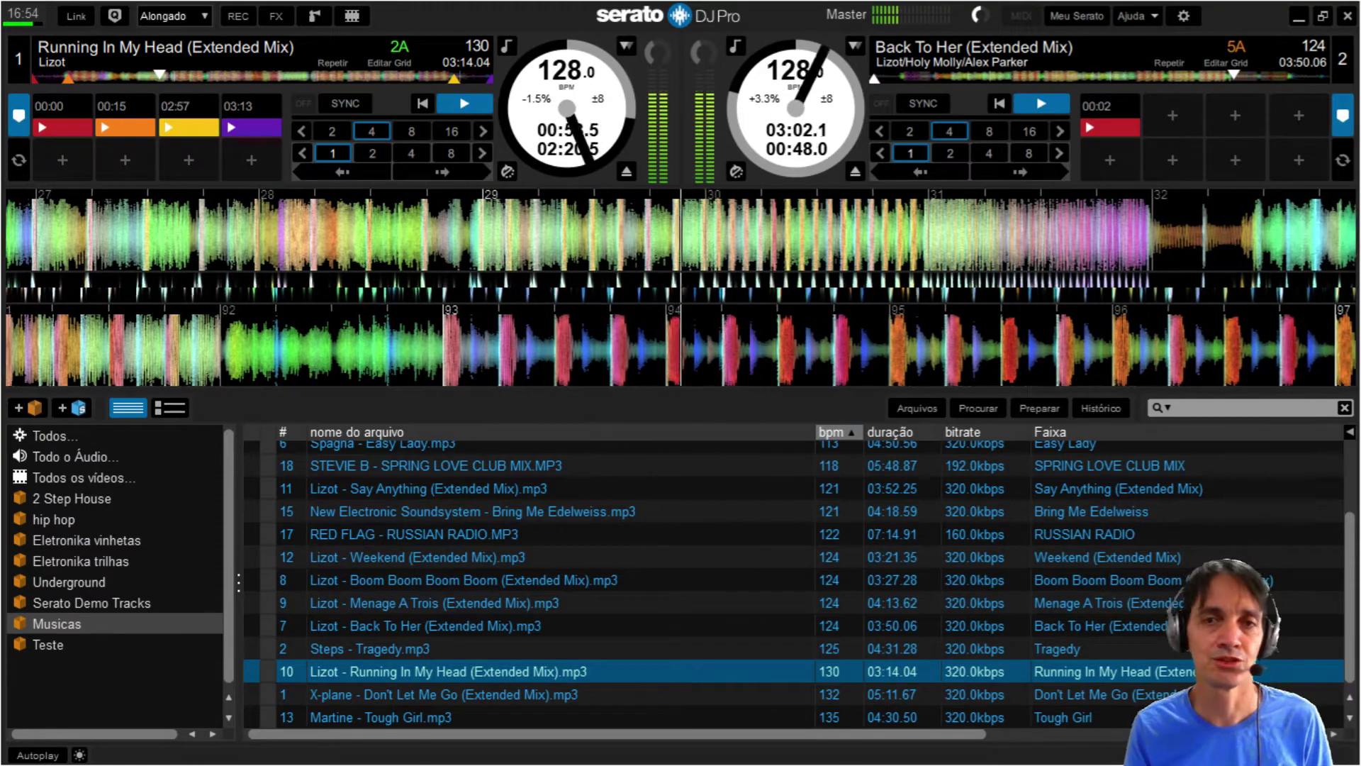
{"action": "key", "text": "w"}
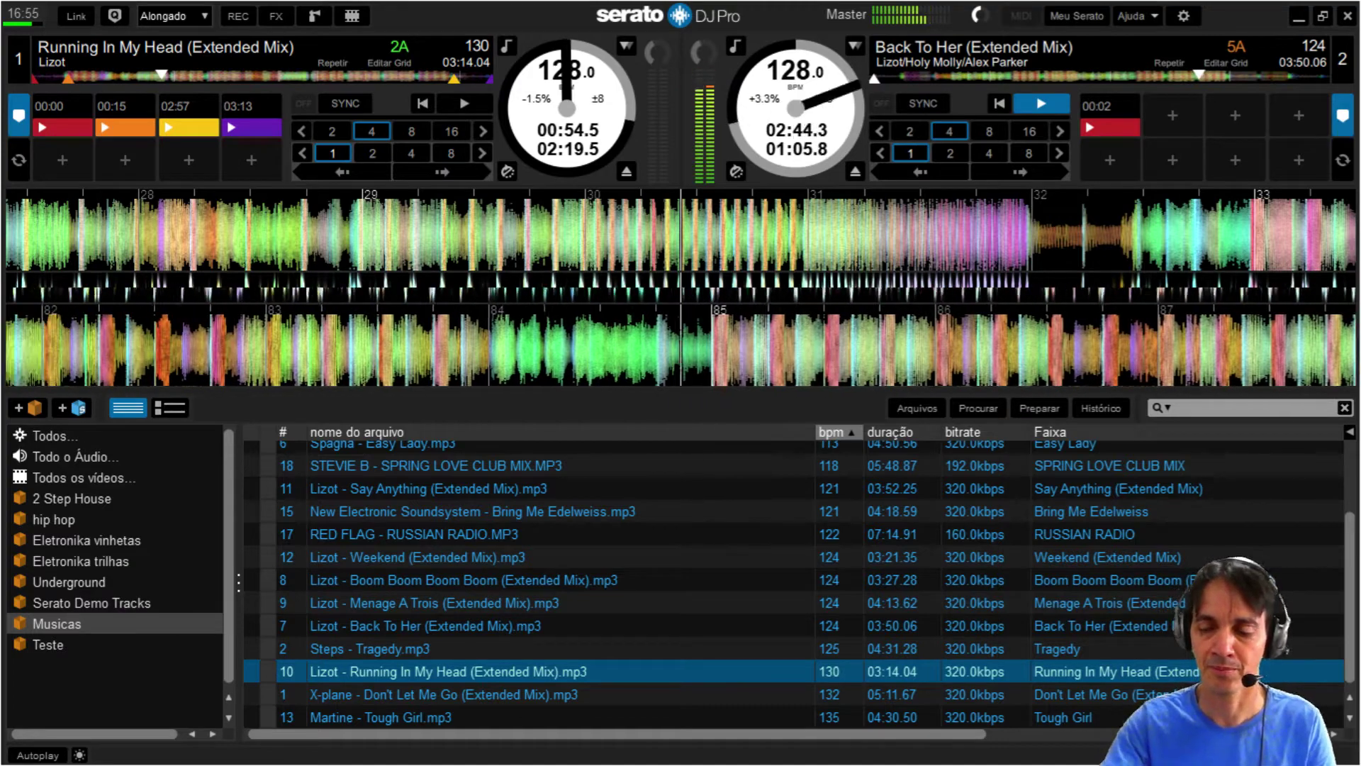
{"action": "key", "text": "1"}
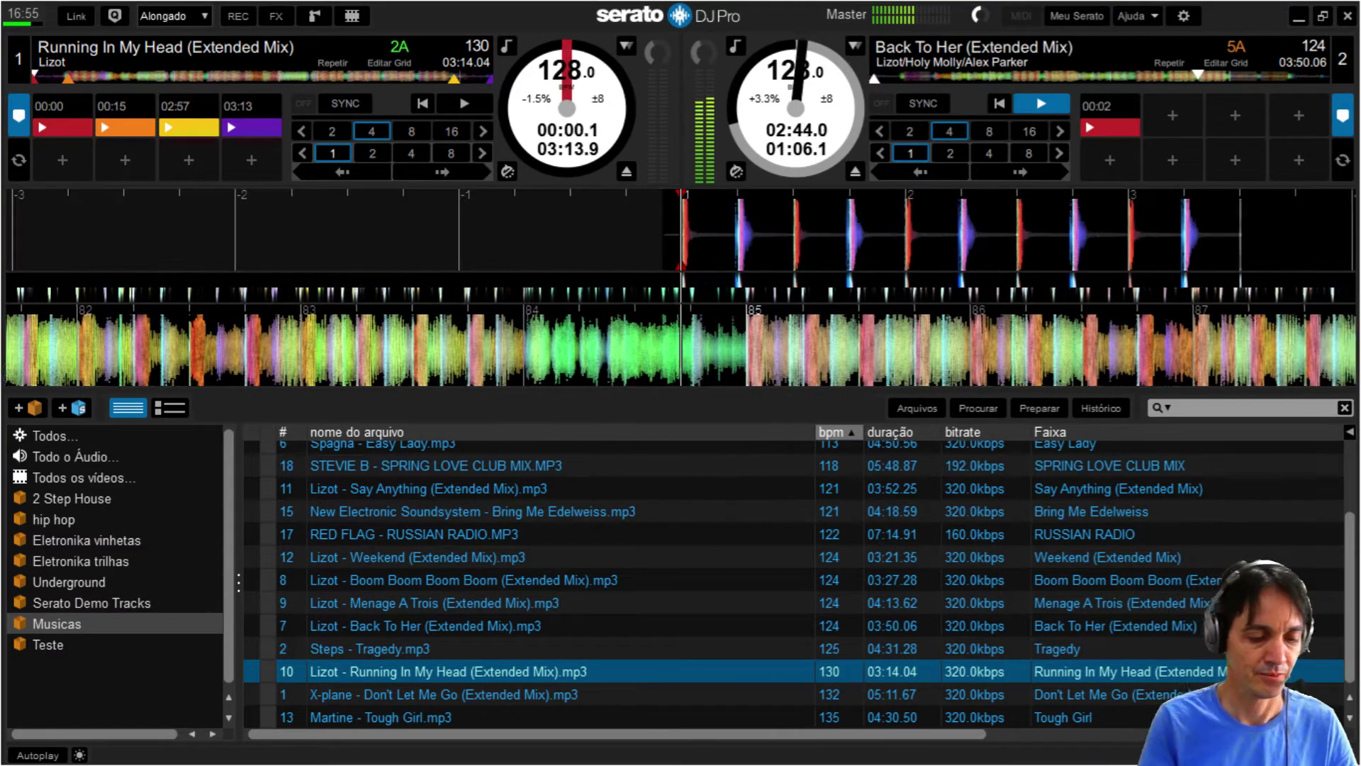
{"action": "key", "text": "1"}
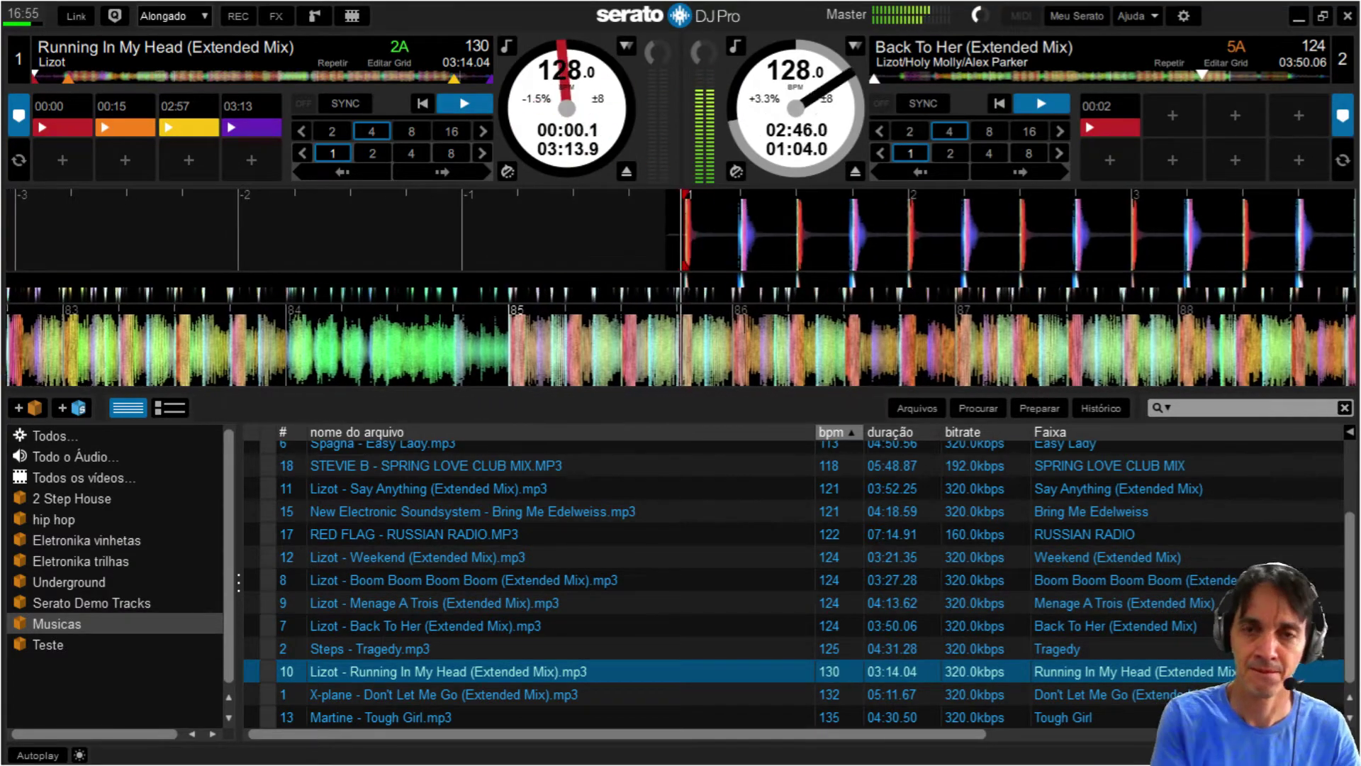
{"action": "key", "text": "1"}
{"action": "key", "text": "1"}
{"action": "key", "text": "1"}
{"action": "key", "text": "1"}
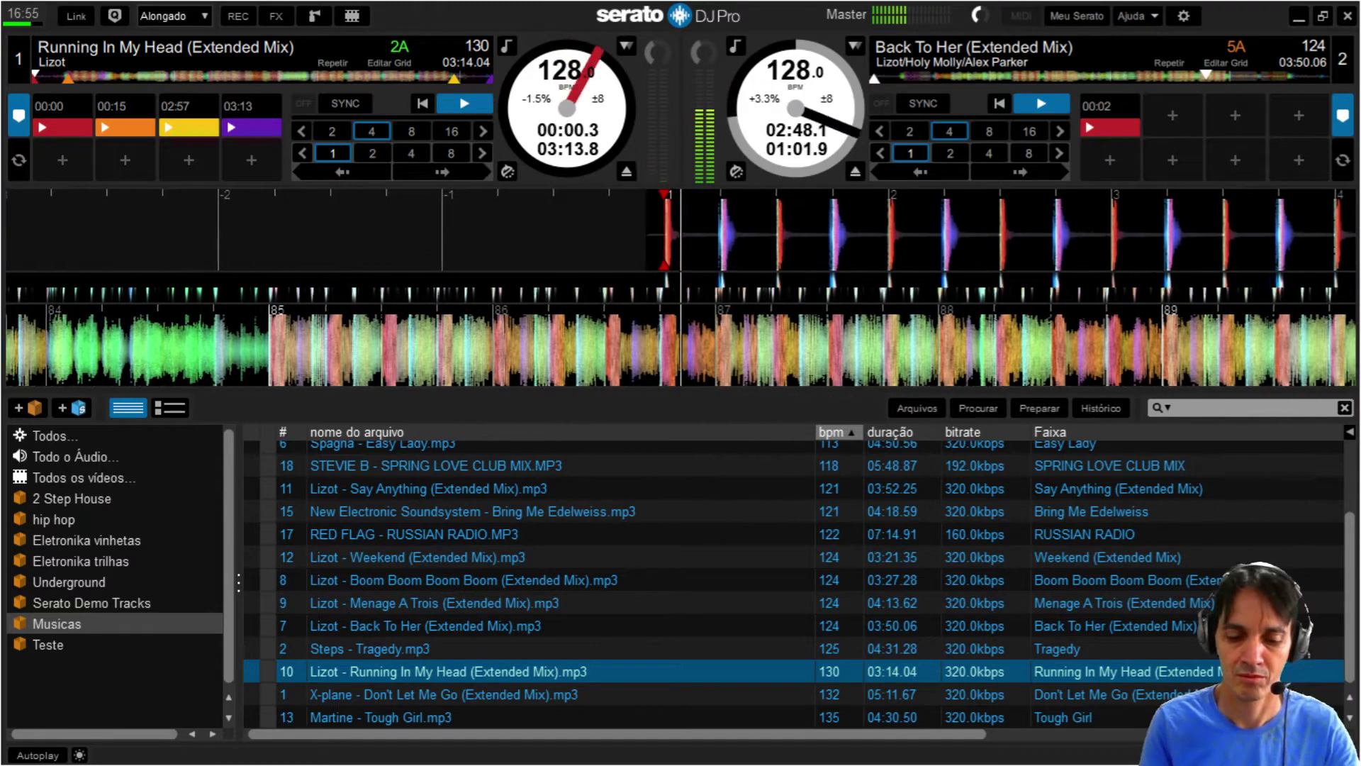
{"action": "key", "text": "1"}
{"action": "key", "text": "1"}
{"action": "key", "text": "1"}
{"action": "key", "text": "1"}
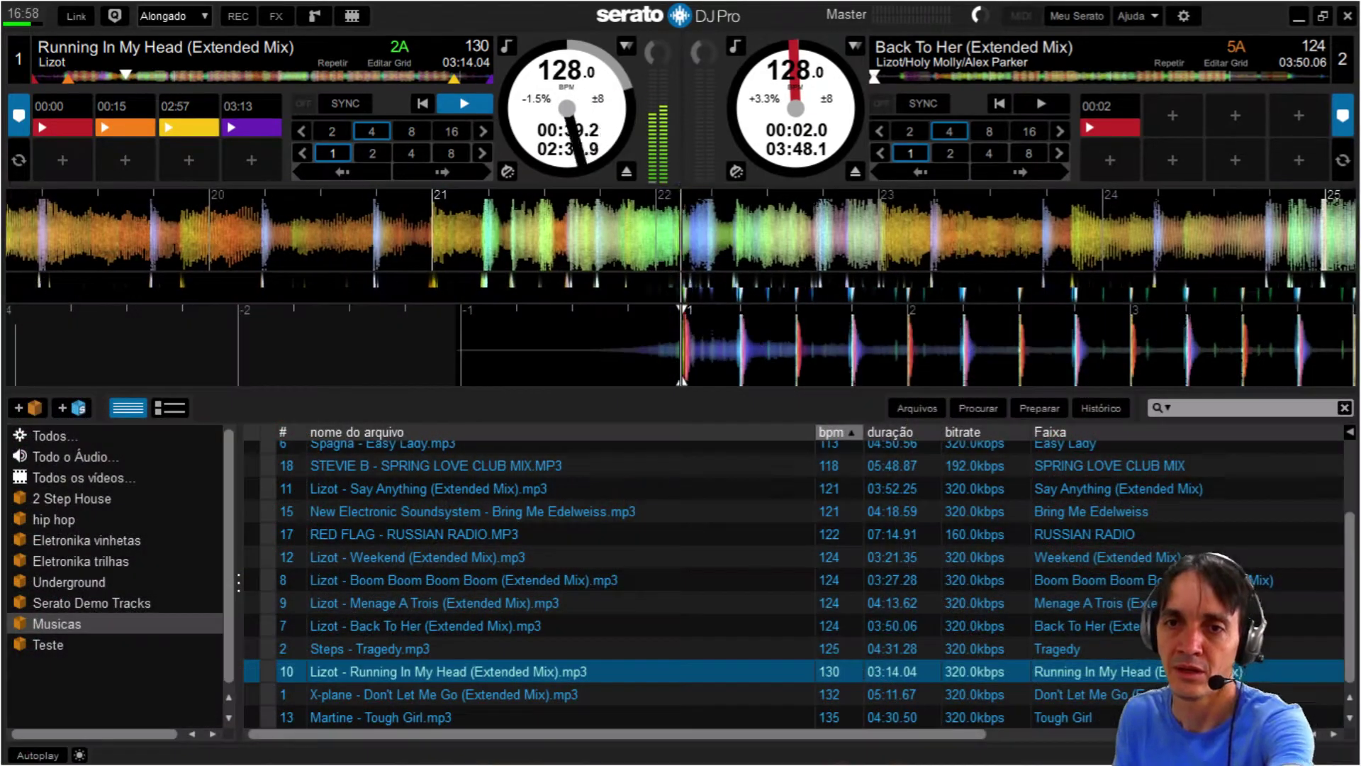
Load X-plane - Don't Let Me Go (Extended Mix) onto deck 2, and play it in place of the track on deck 1.
{"action": "left_click", "coordinate": [444, 694]}
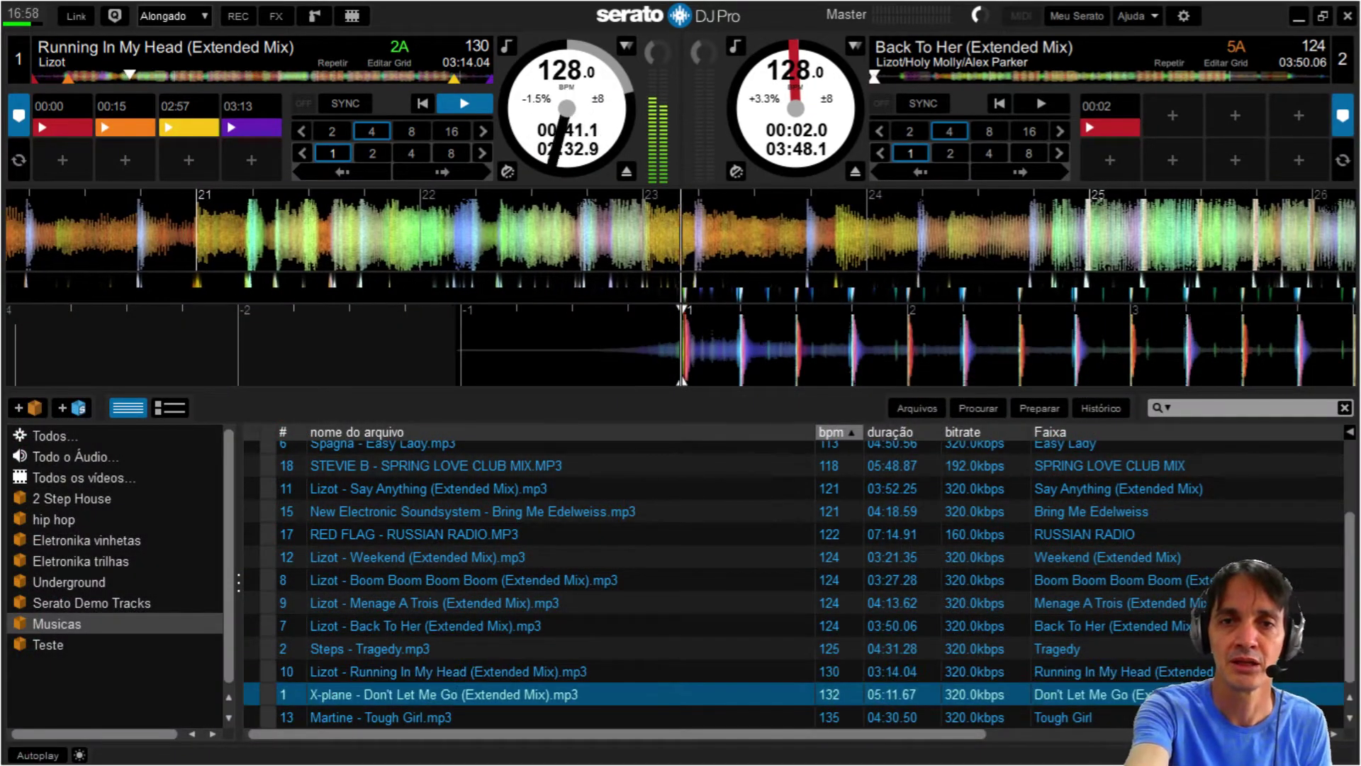
{"action": "key", "text": "shift+Right"}
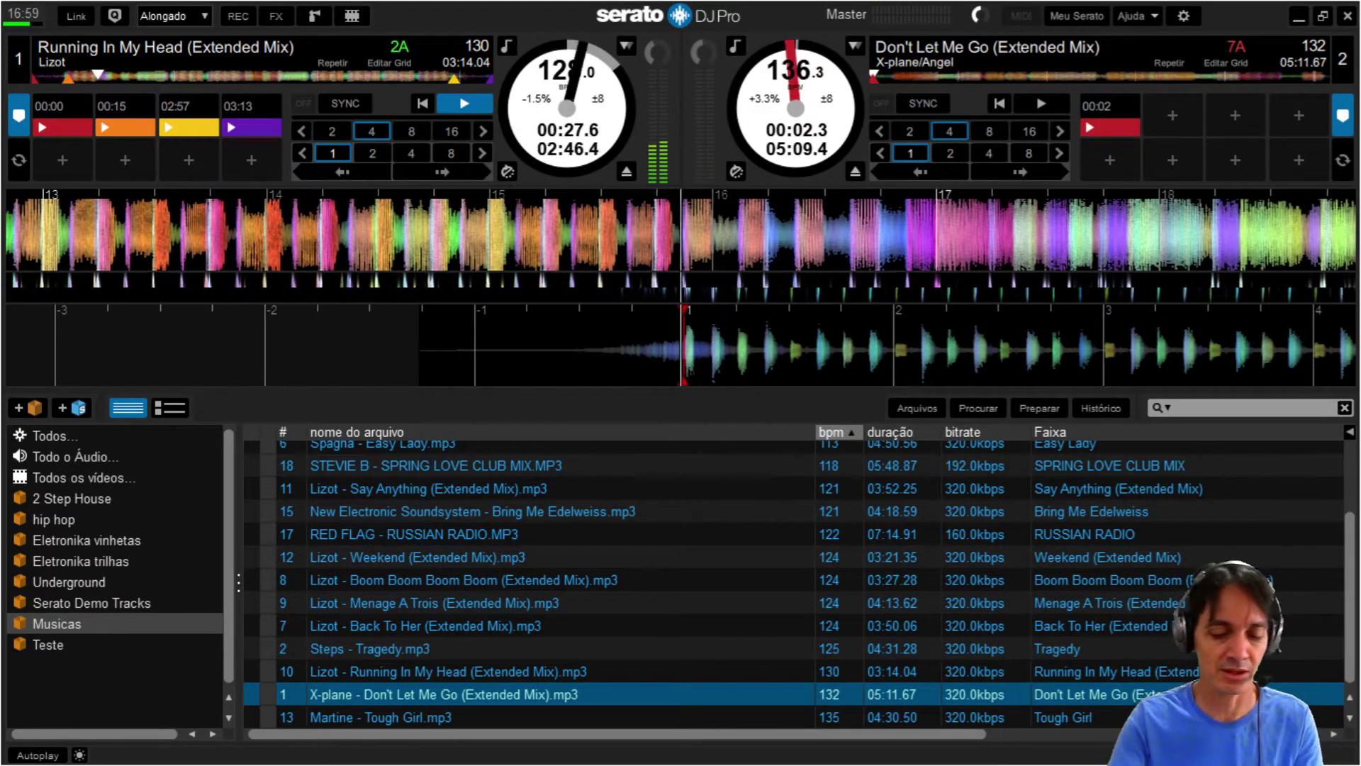
{"action": "key", "text": "w"}
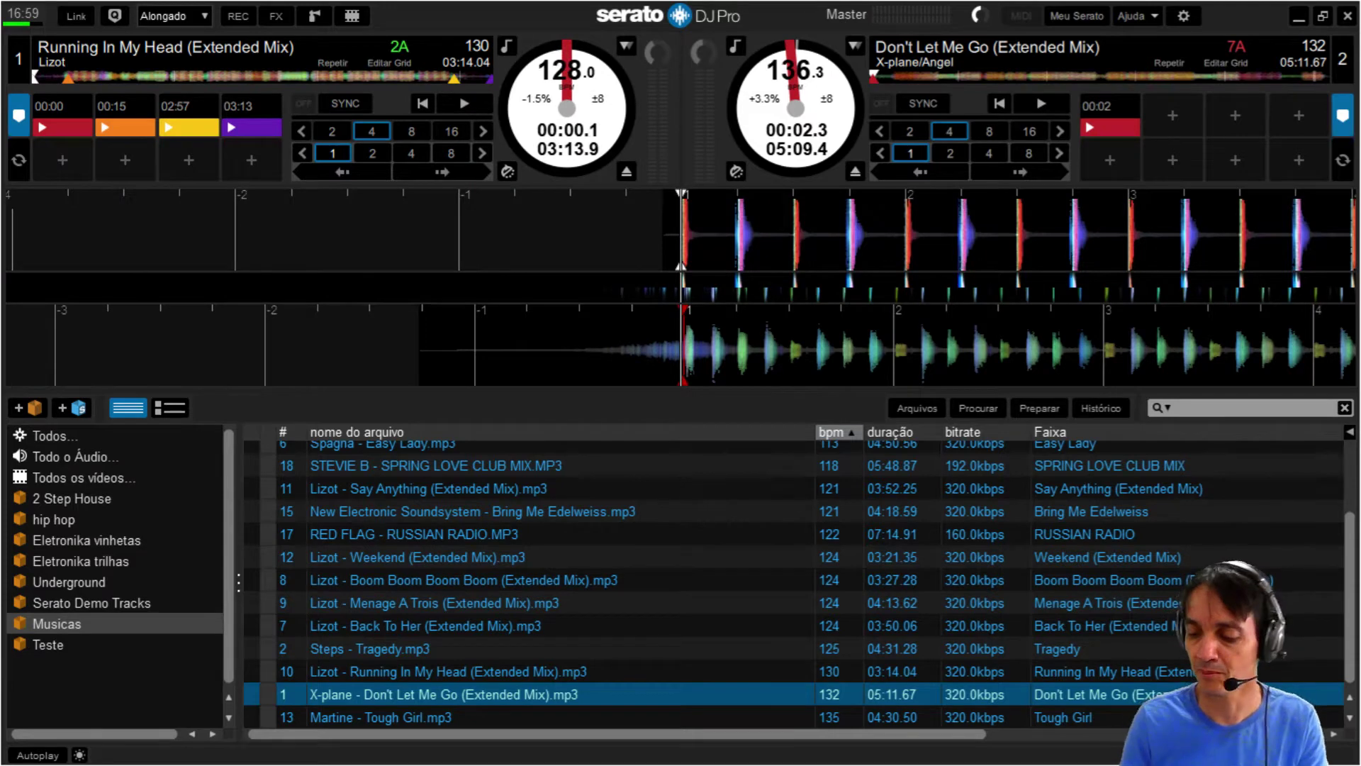
{"action": "key", "text": "s"}
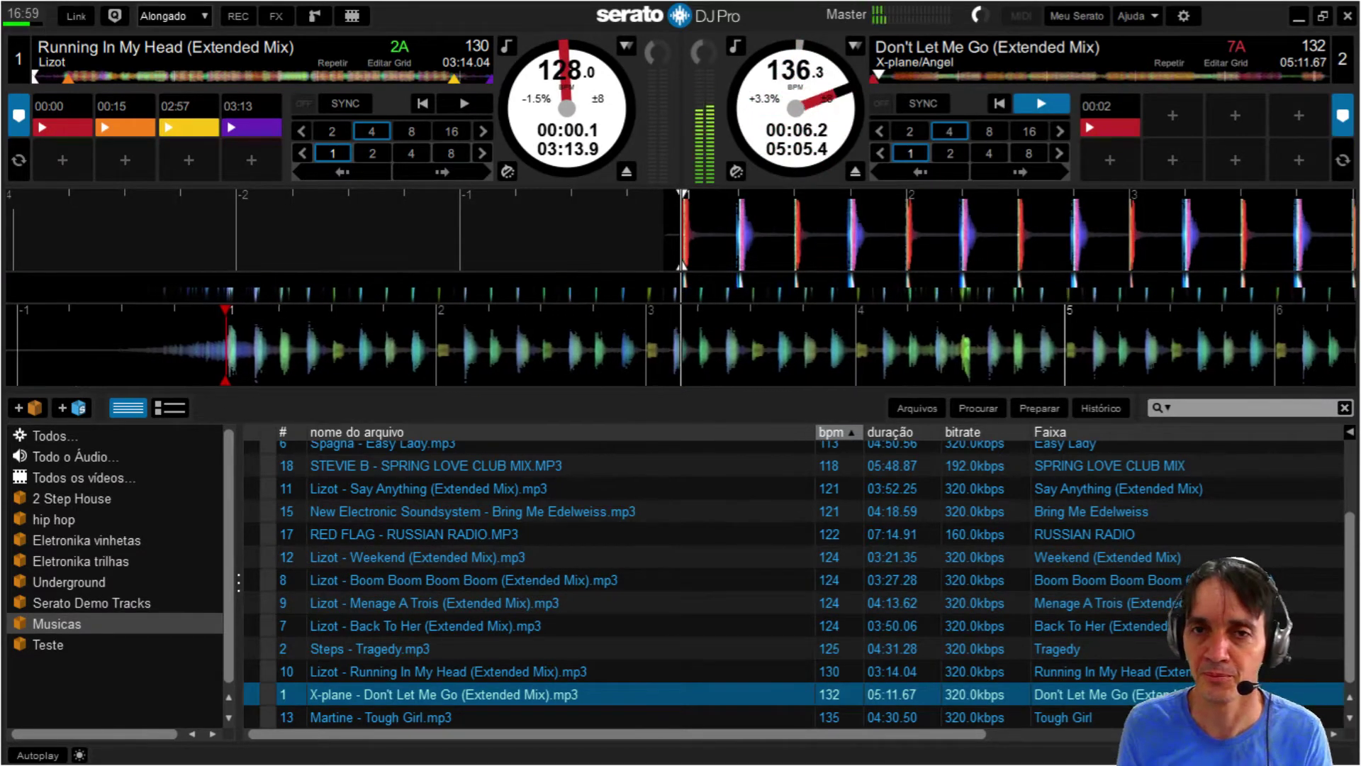
Retrigger the first cue point at 00:02 of Don't Let Me Go repeatedly while it plays on deck 2.
{"action": "key", "text": "6"}
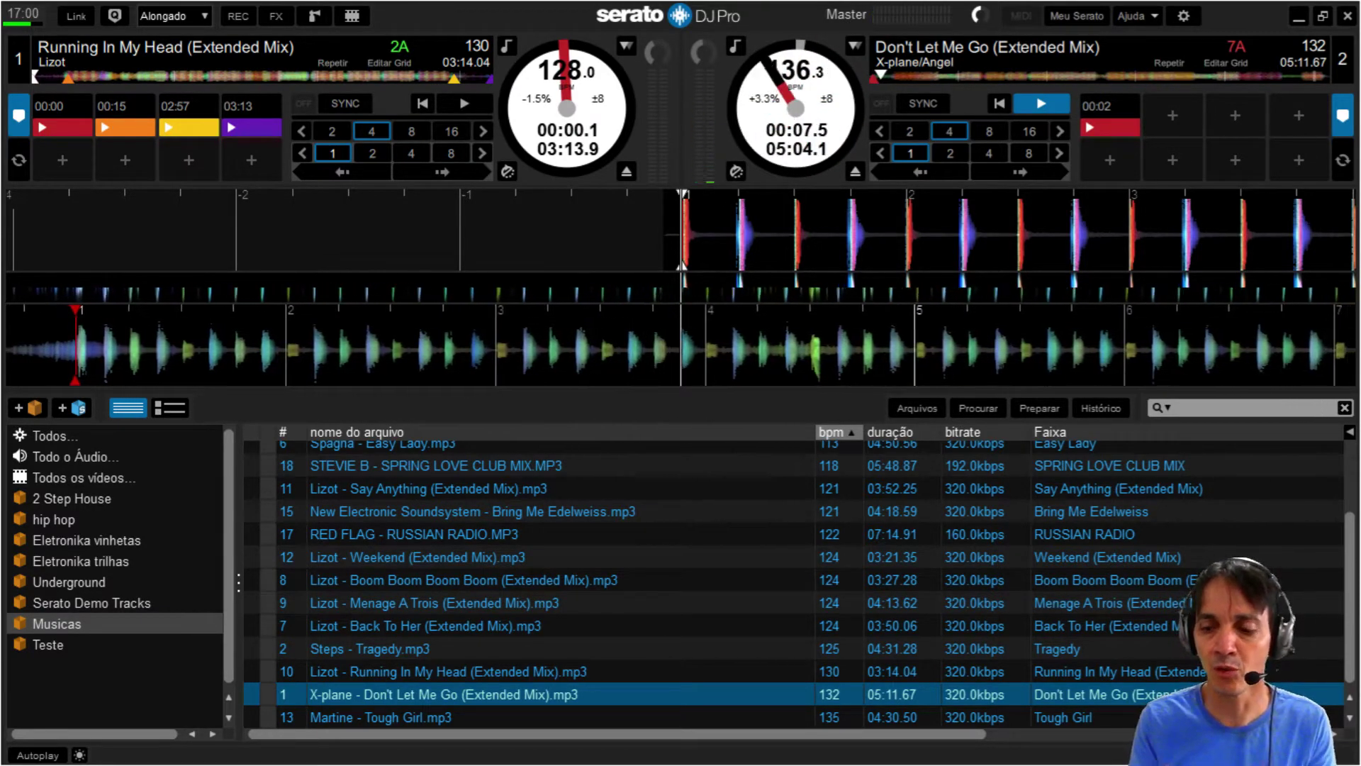
{"action": "key", "text": "6"}
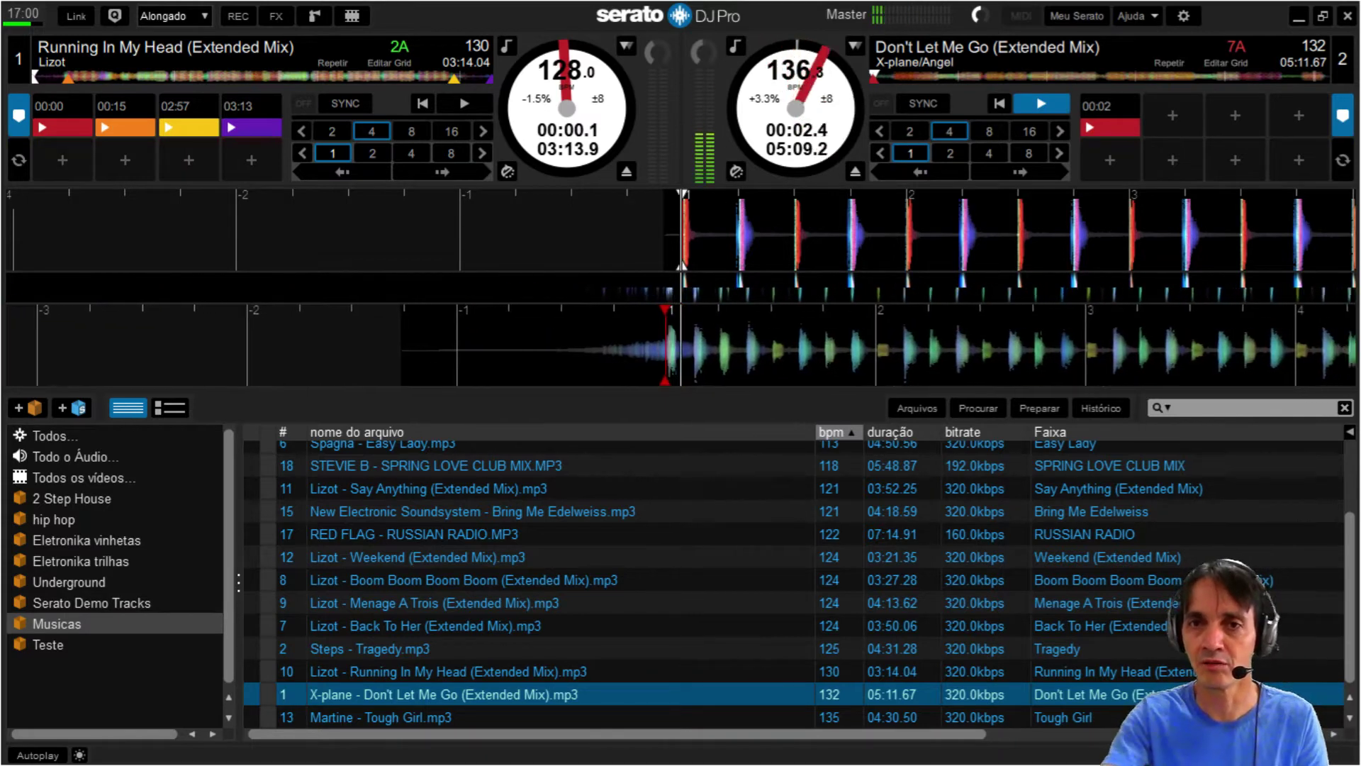
{"action": "key", "text": "6"}
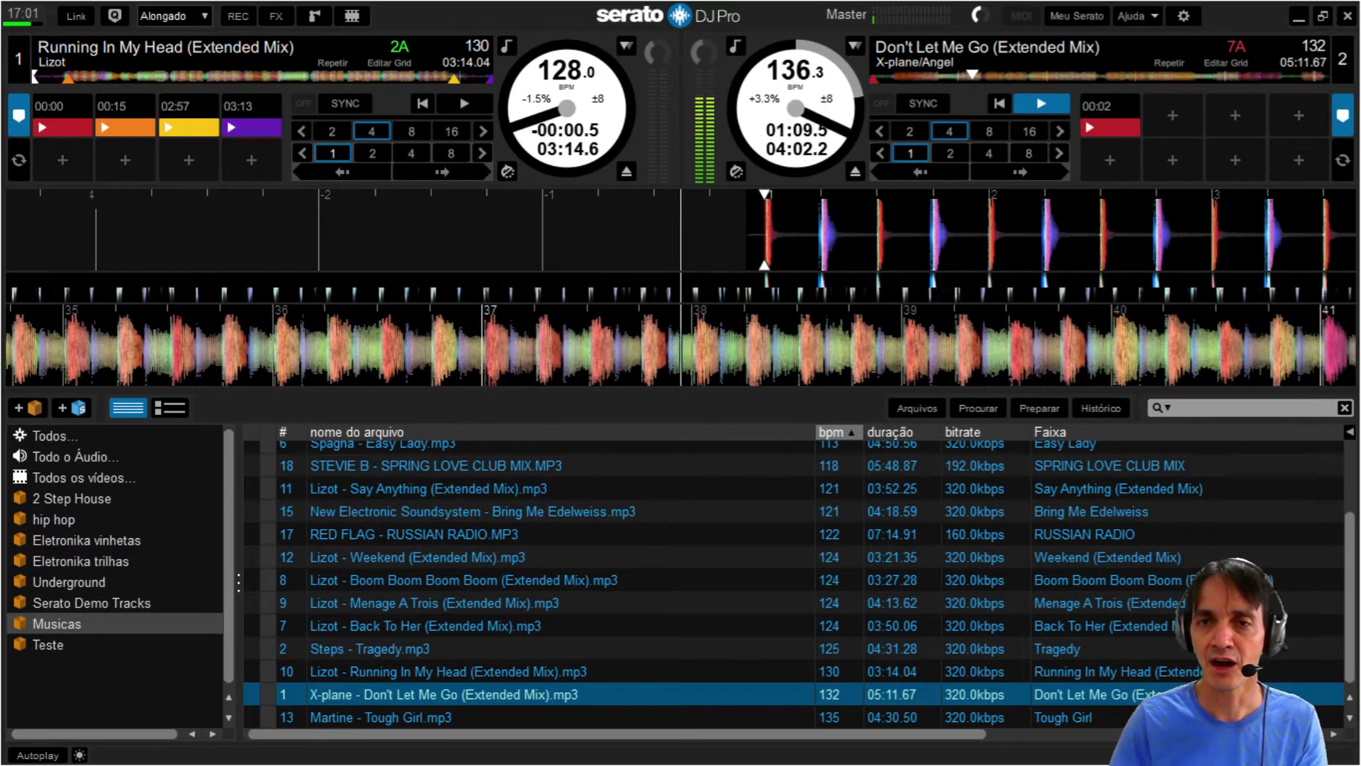
{"action": "key", "text": "6"}
{"action": "key", "text": "6"}
{"action": "key", "text": "6"}
{"action": "key", "text": "6"}
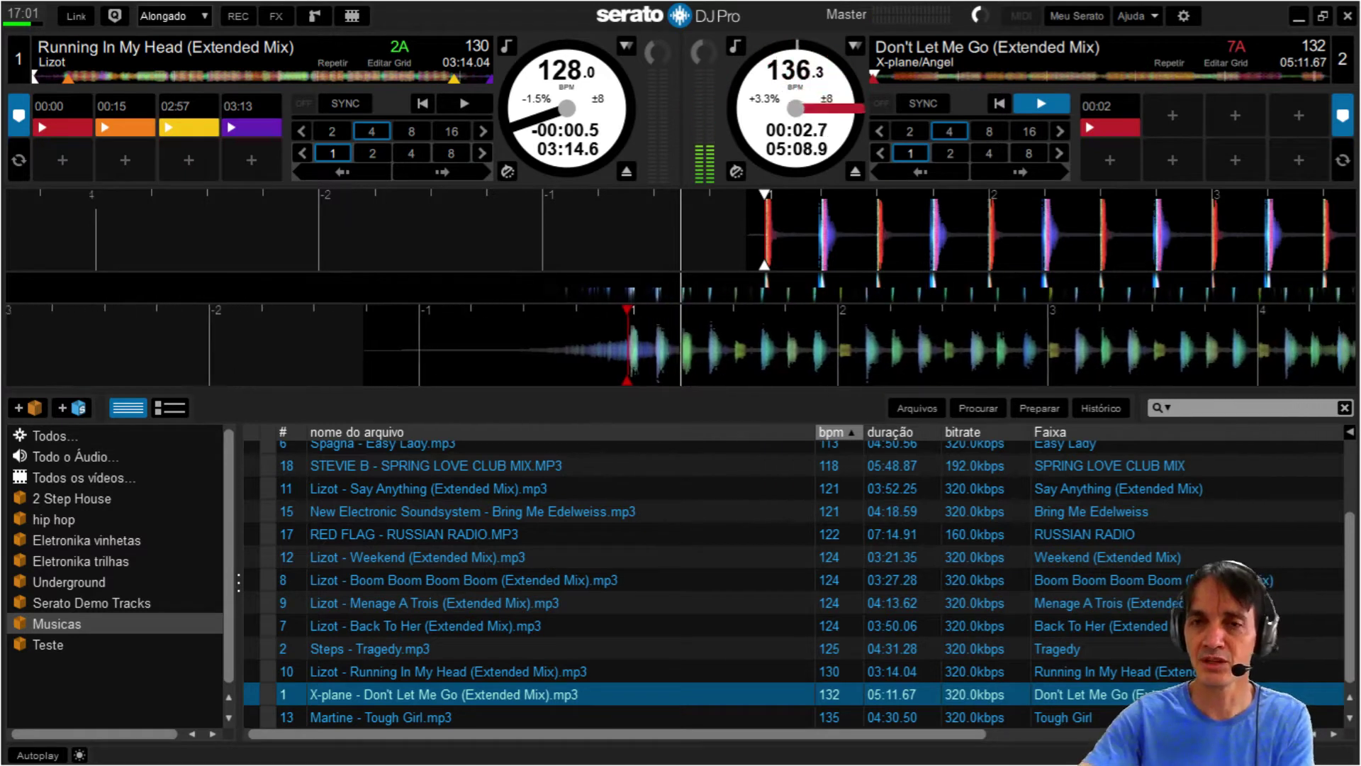
{"action": "key", "text": "6"}
{"action": "key", "text": "6"}
{"action": "key", "text": "6"}
{"action": "key", "text": "6"}
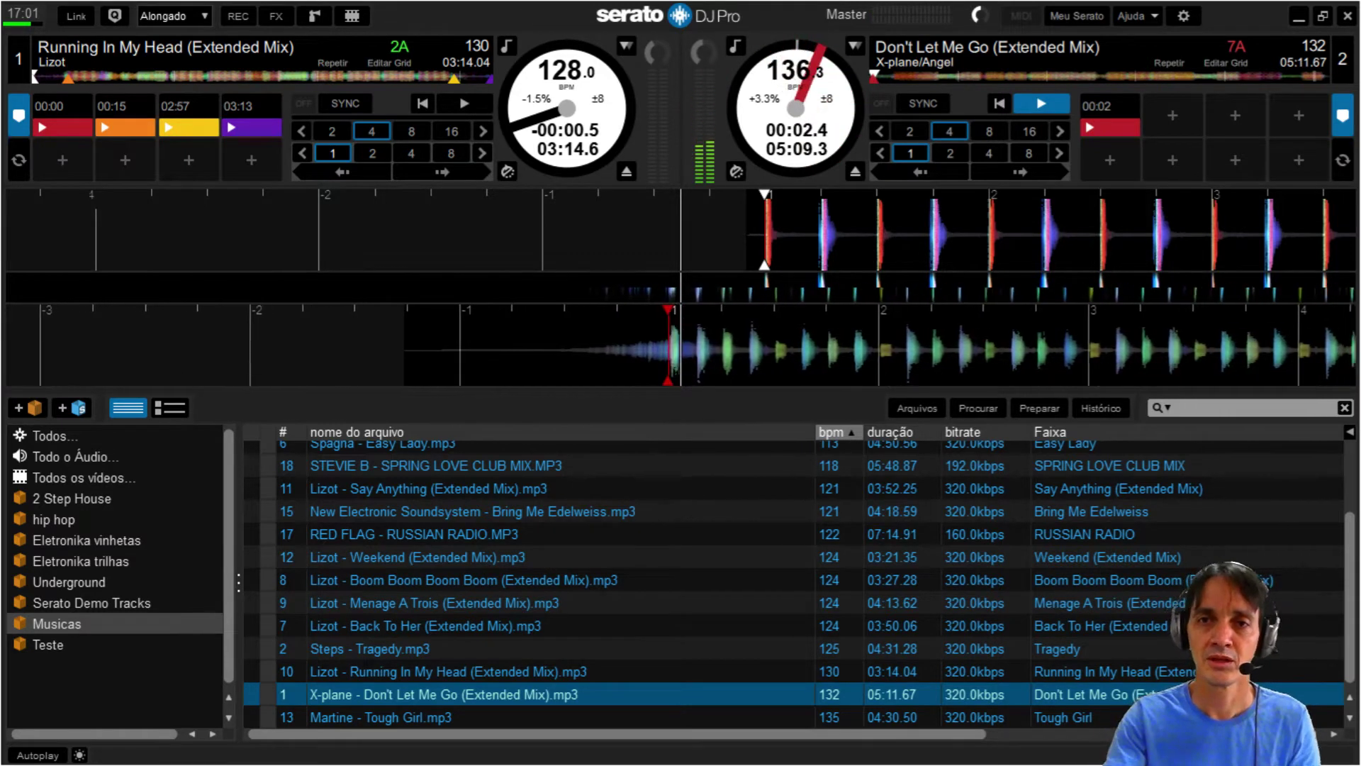
{"action": "key", "text": "6"}
{"action": "key", "text": "6"}
{"action": "key", "text": "6"}
{"action": "key", "text": "6"}
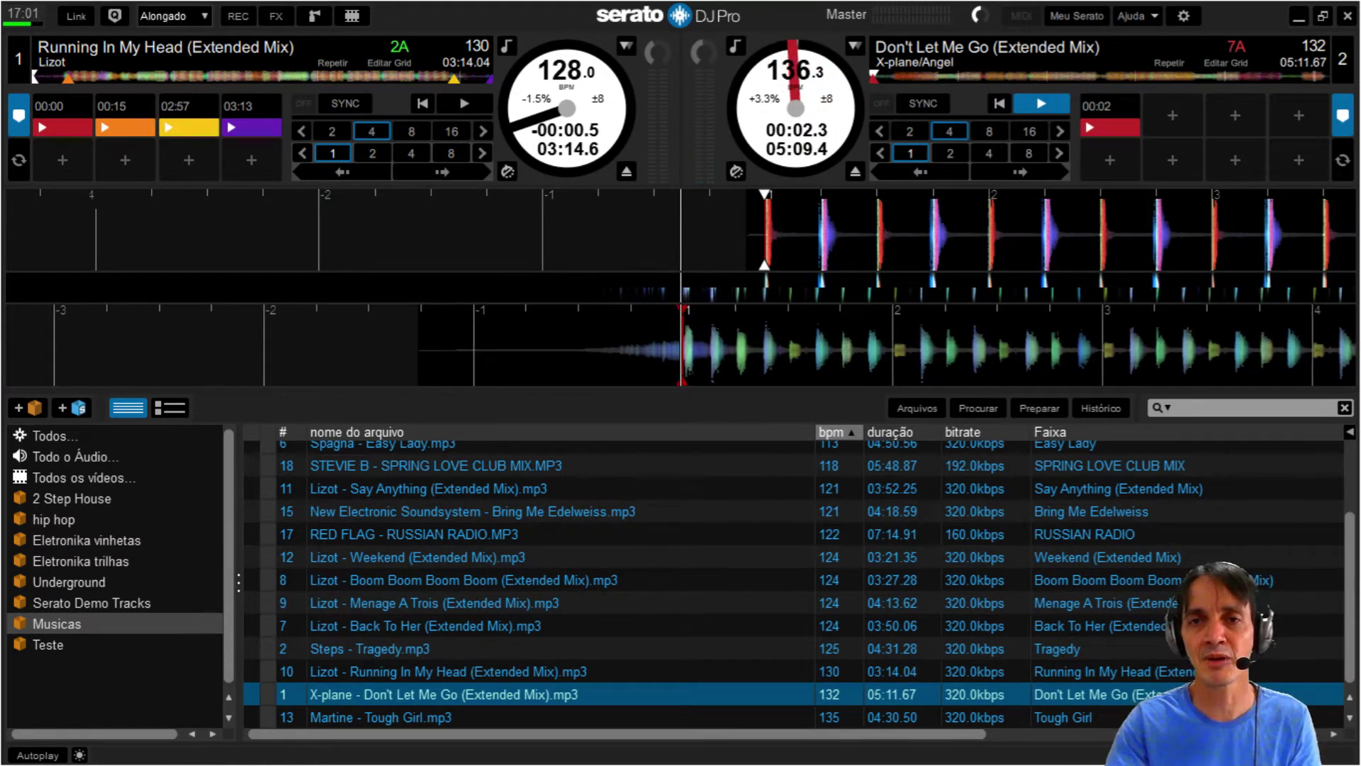
{"action": "key", "text": "6"}
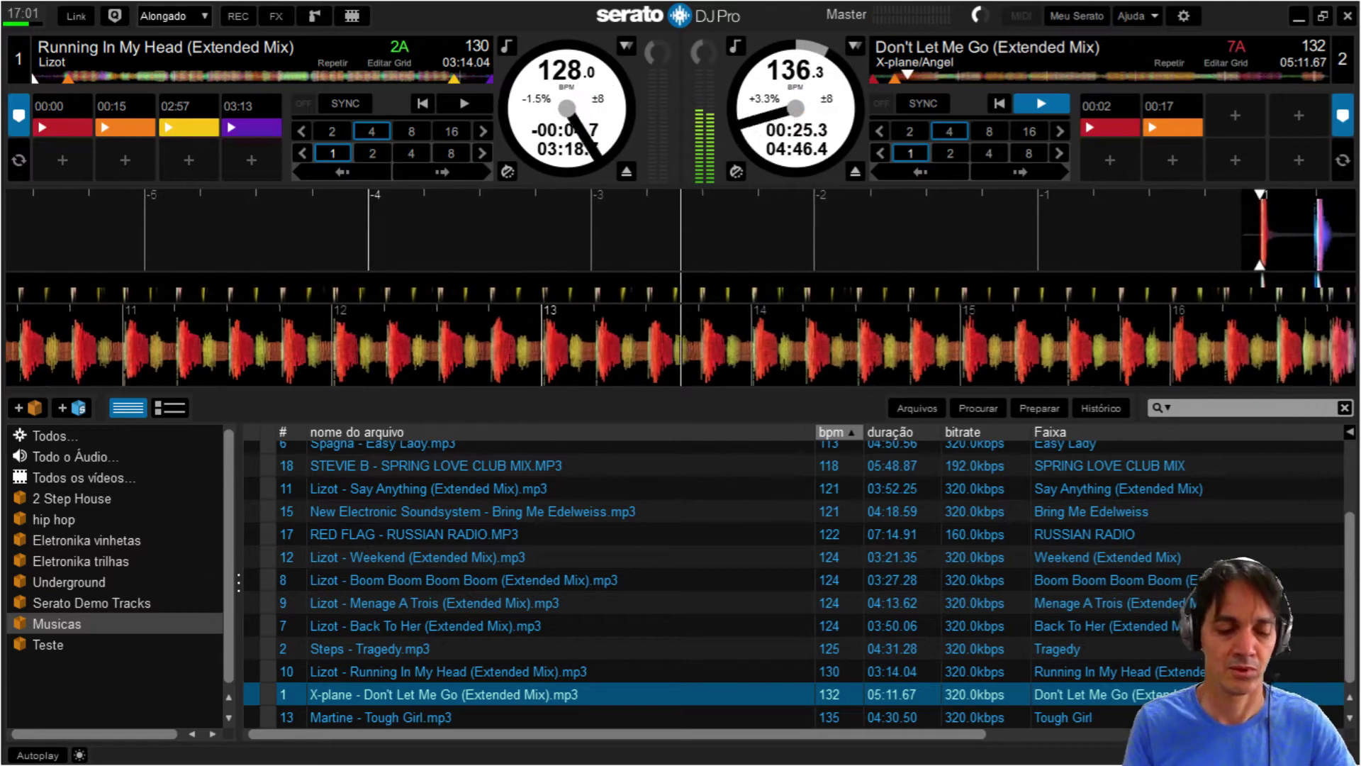
Trigger the 03:13 and 02:57 cue points of Running In My Head on deck 1.
{"action": "key", "text": "4"}
{"action": "key", "text": "3"}
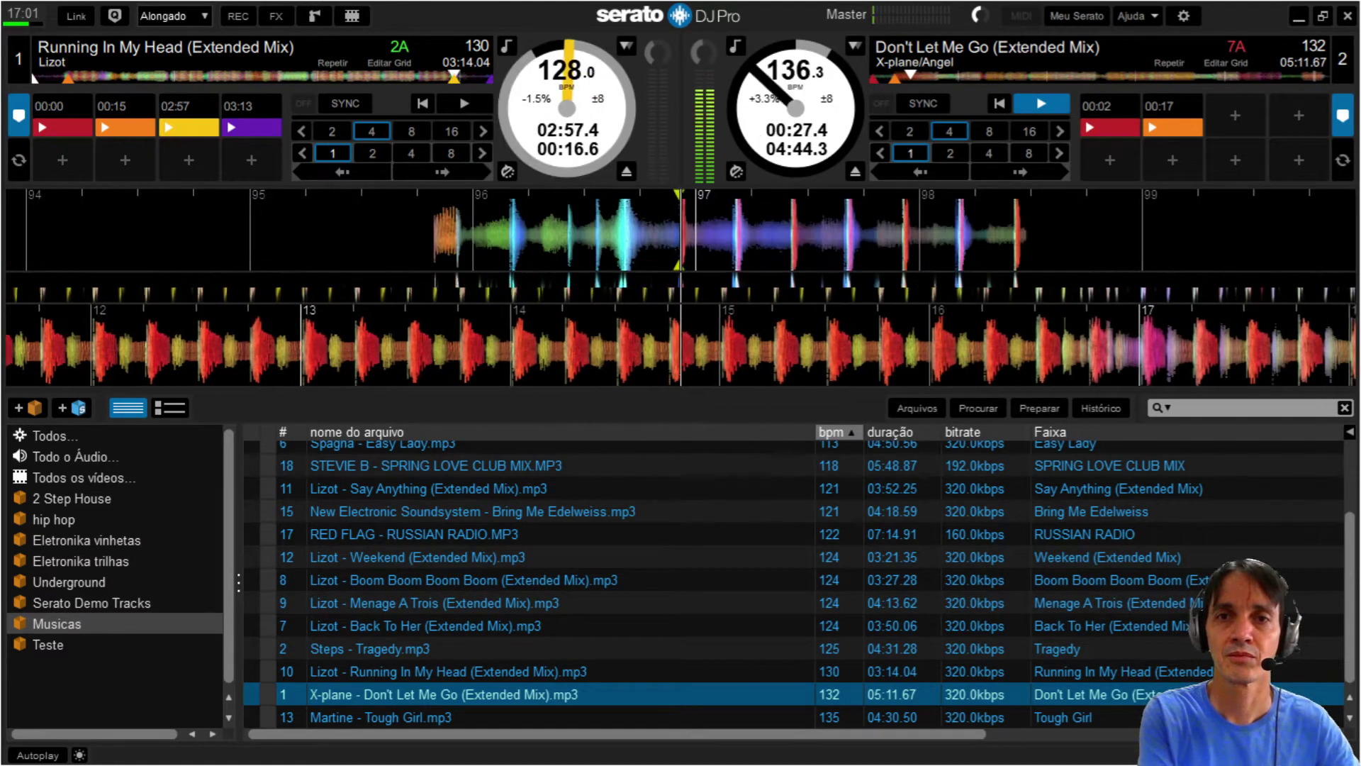
{"action": "key", "text": "3"}
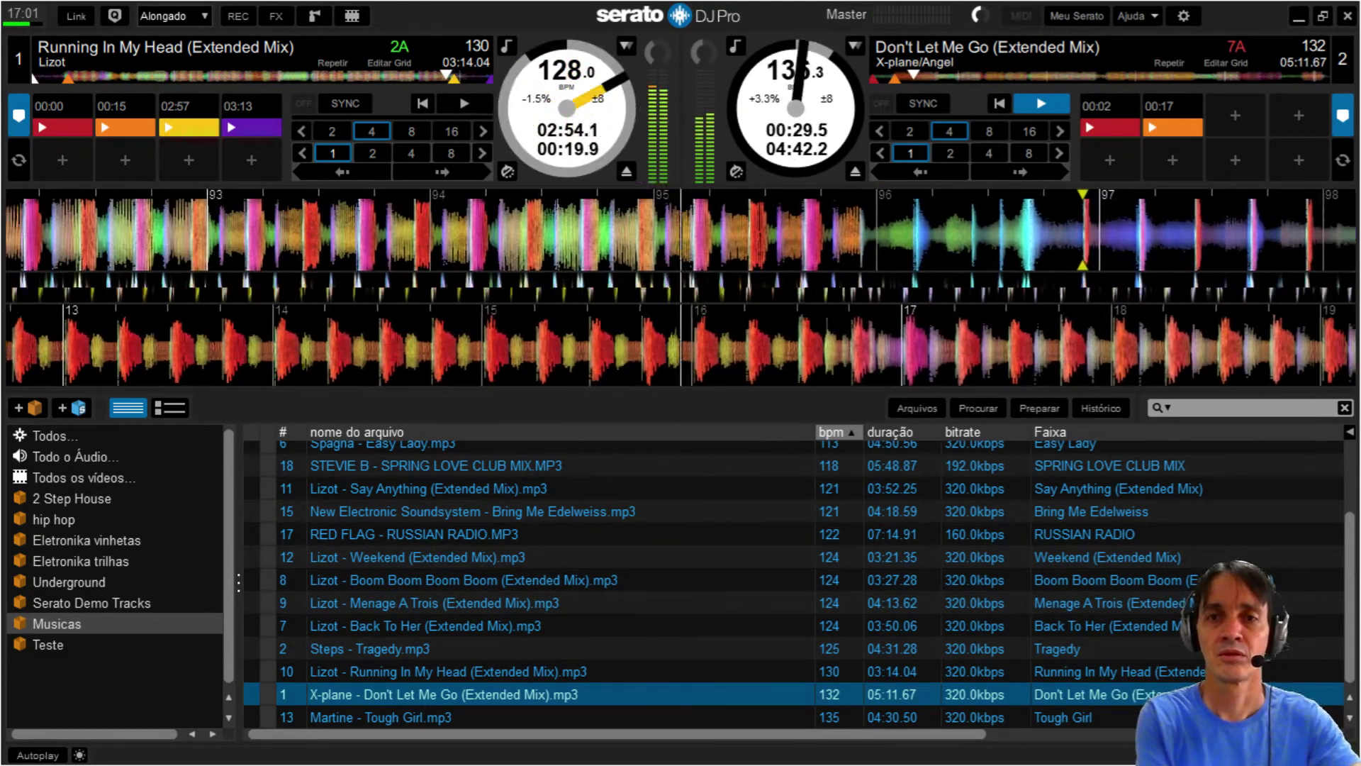
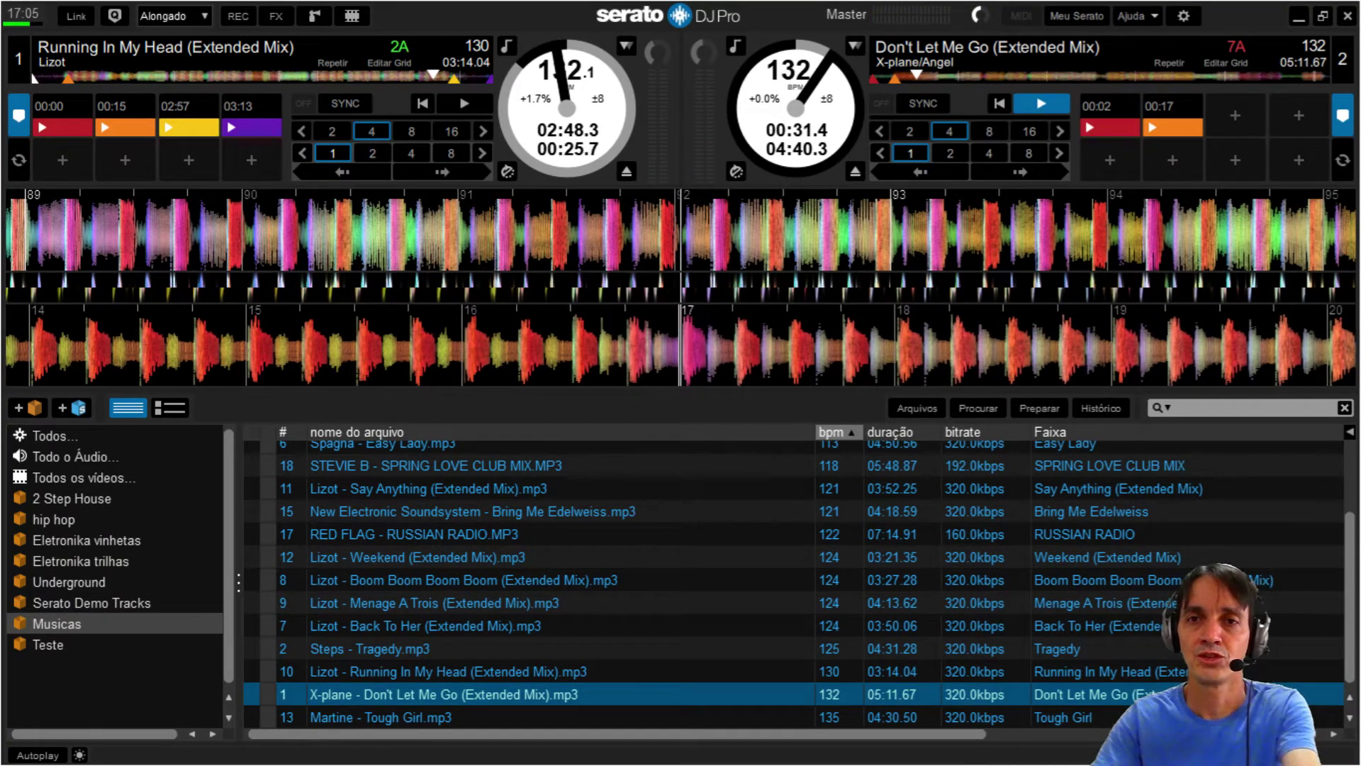
Set a third cue point at 00:31 of Don't Let Me Go on deck 2 and retrigger it.
{"action": "key", "text": "8"}
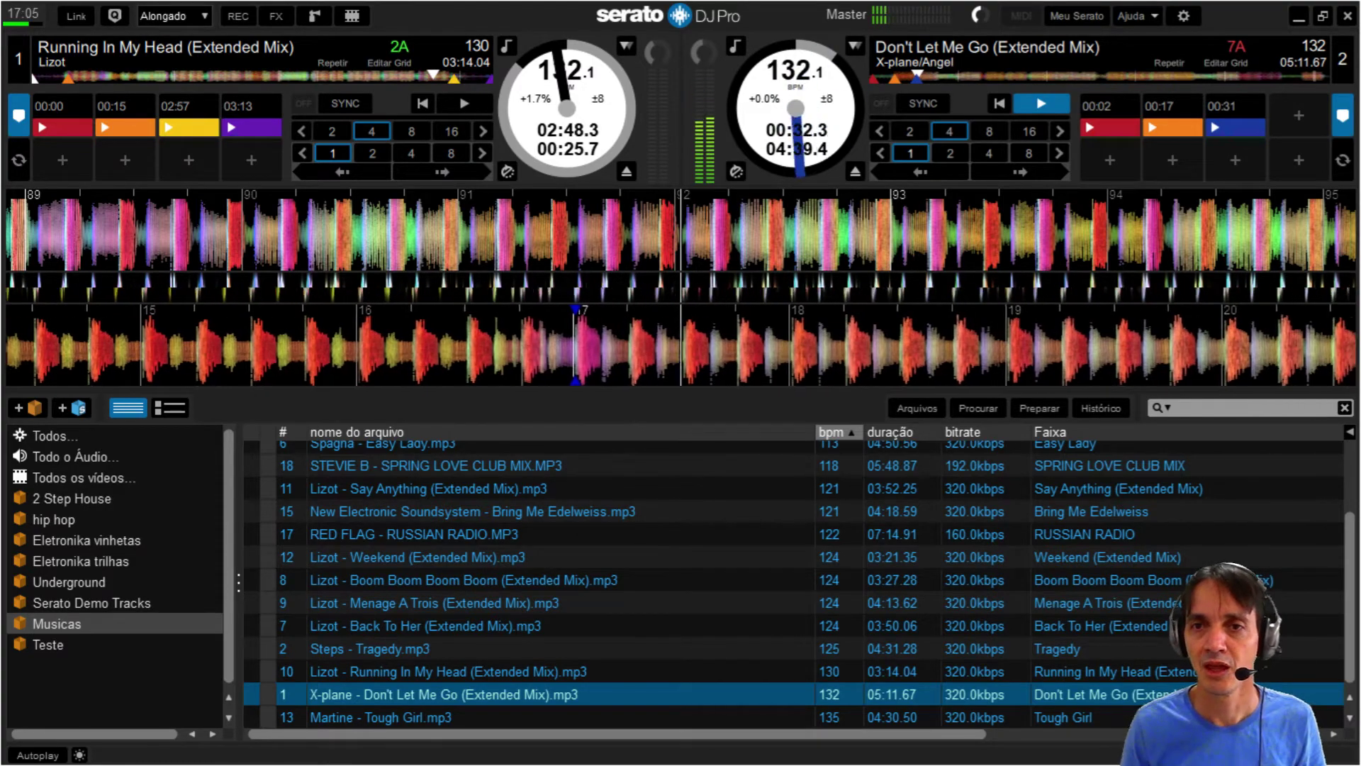
{"action": "key", "text": "8"}
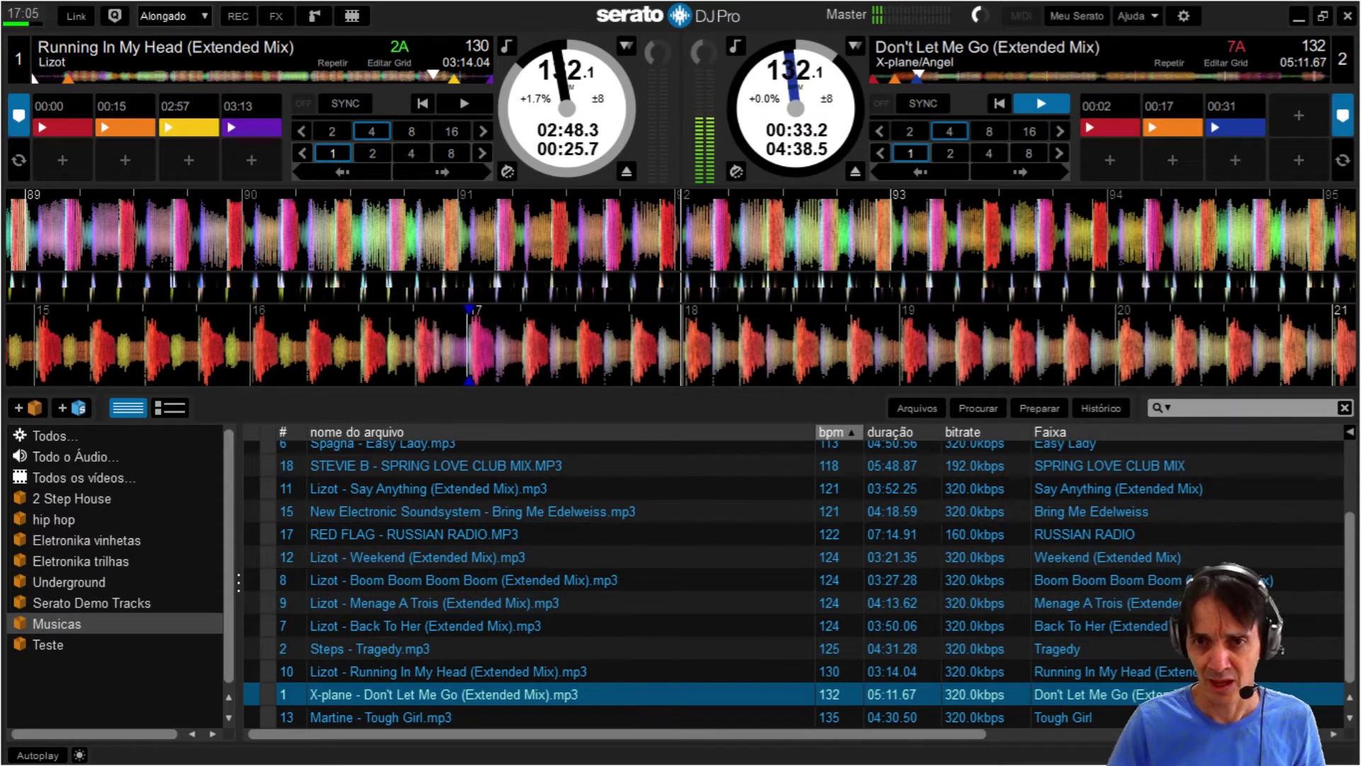
Trigger the 00:02, 00:17 and 00:31 cue points of Don't Let Me Go in turn, pausing deck 2 before retriggering 00:31.
{"action": "key", "text": "6"}
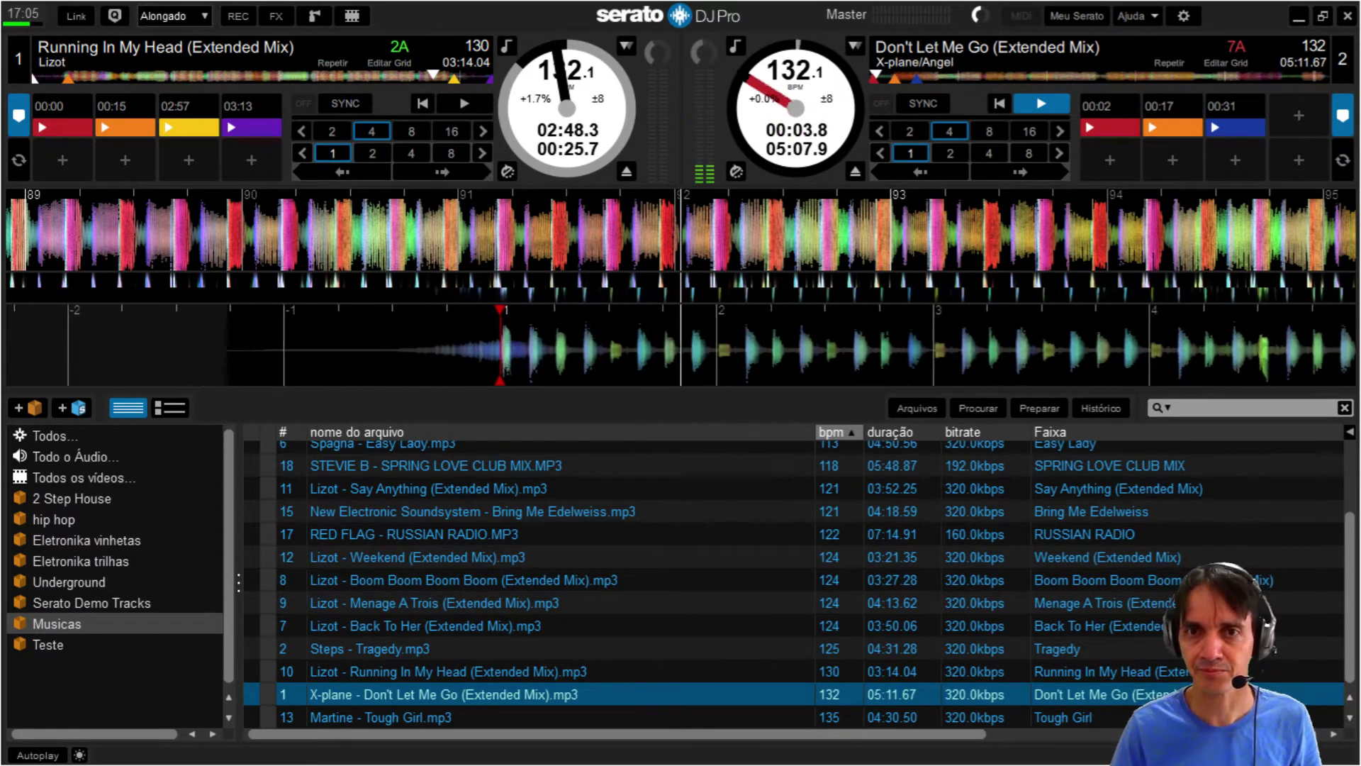
{"action": "key", "text": "7"}
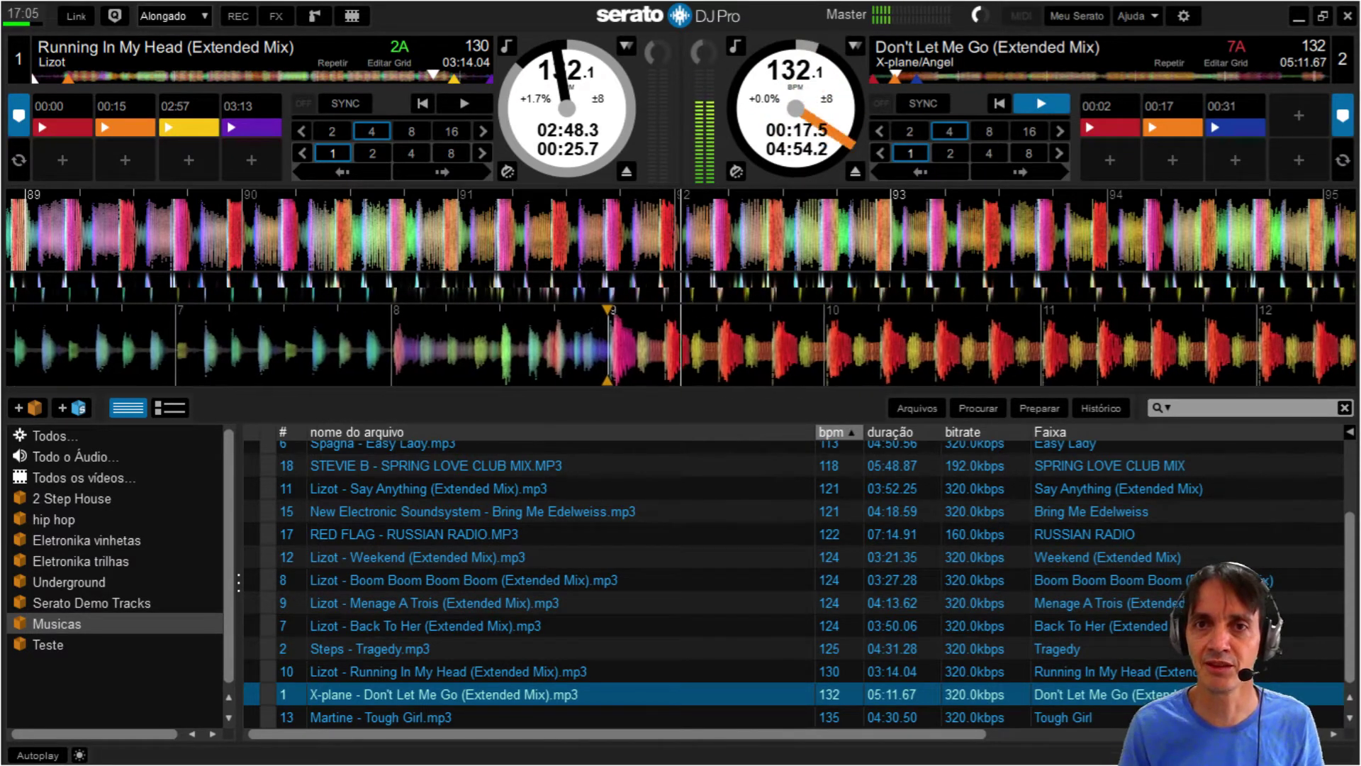
{"action": "key", "text": "8"}
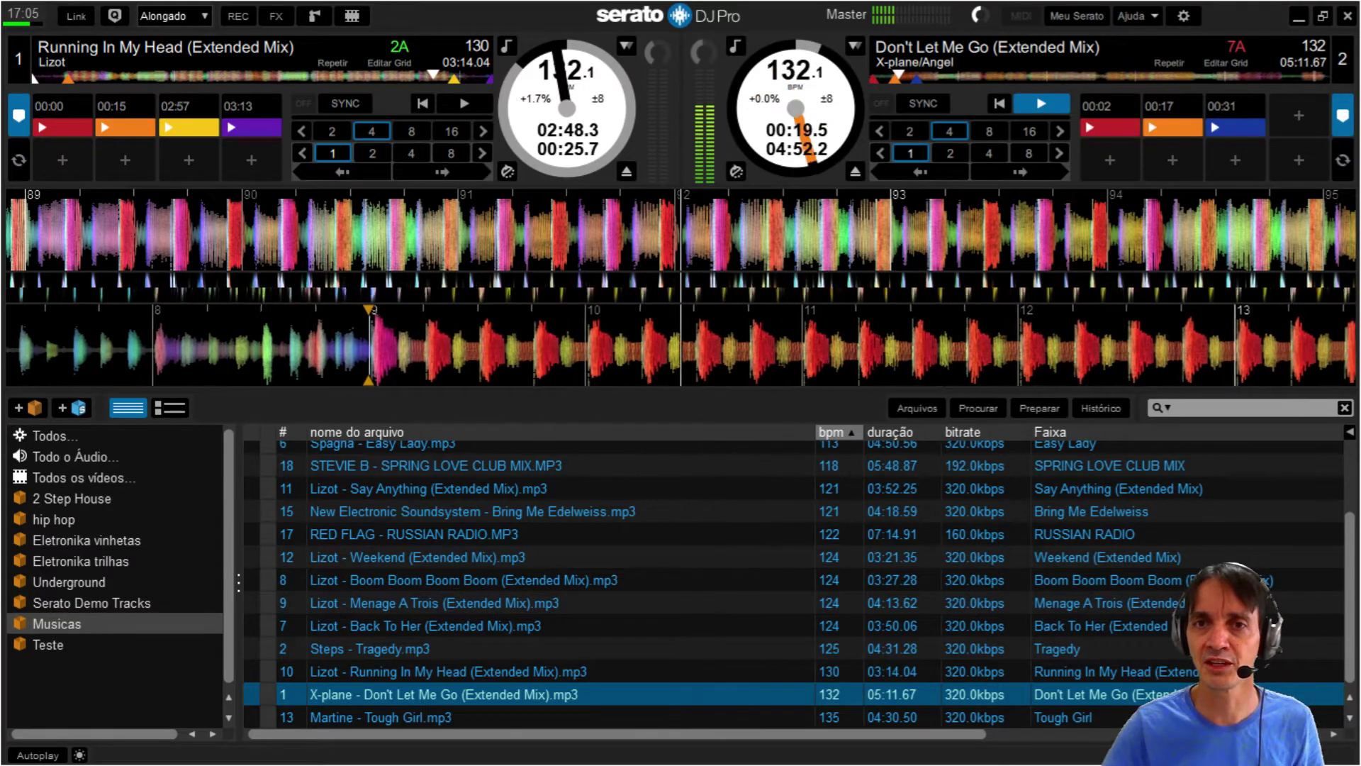
{"action": "key", "text": "8"}
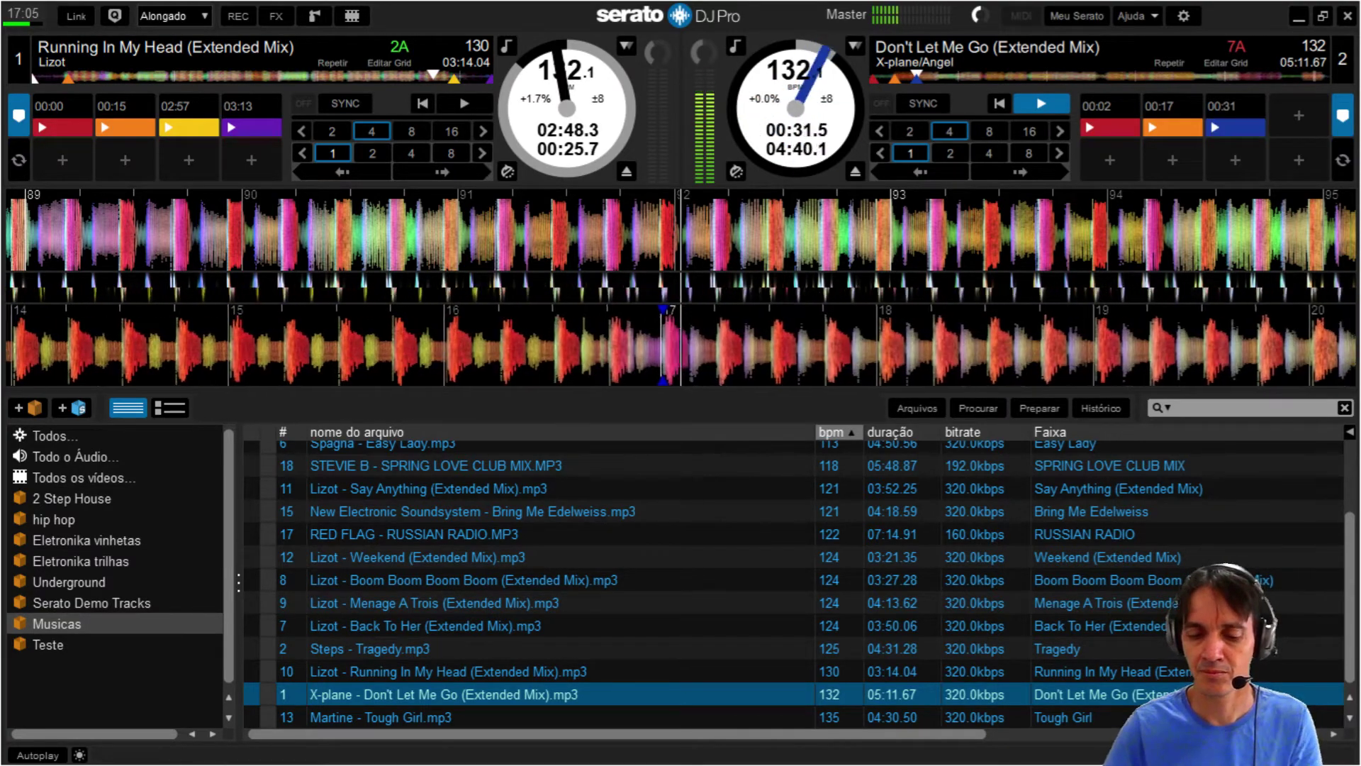
{"action": "key", "text": "s"}
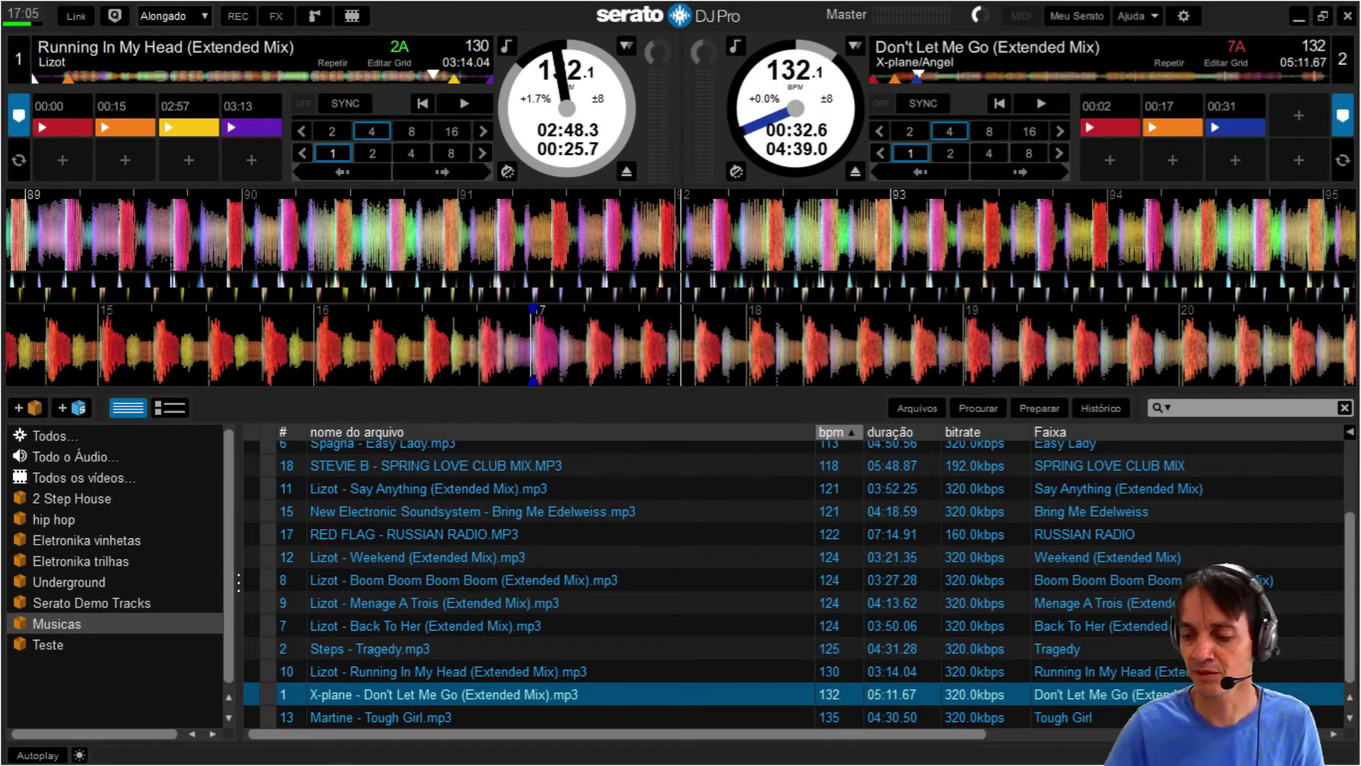
{"action": "key", "text": "8"}
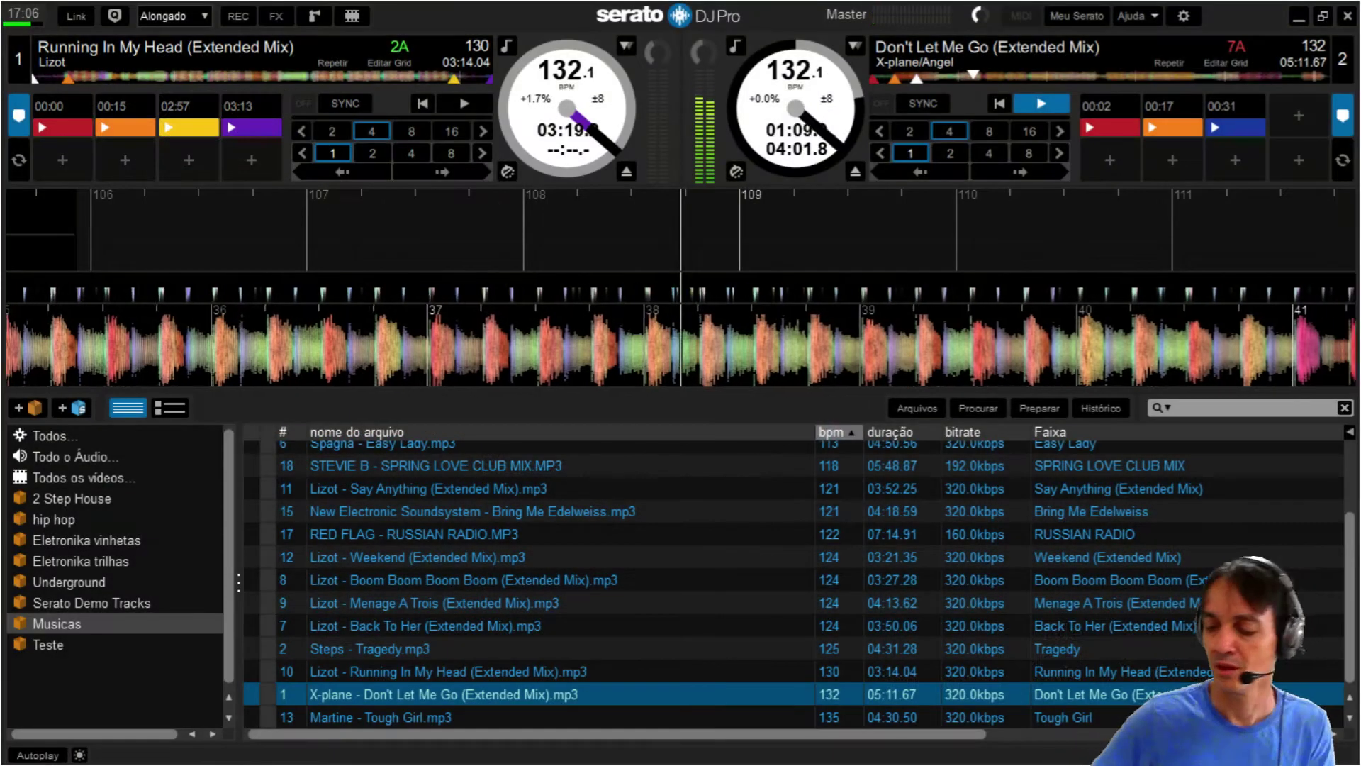
Trigger the 00:31 and 00:02 cue points of Don't Let Me Go while it plays on deck 2.
{"action": "key", "text": "8"}
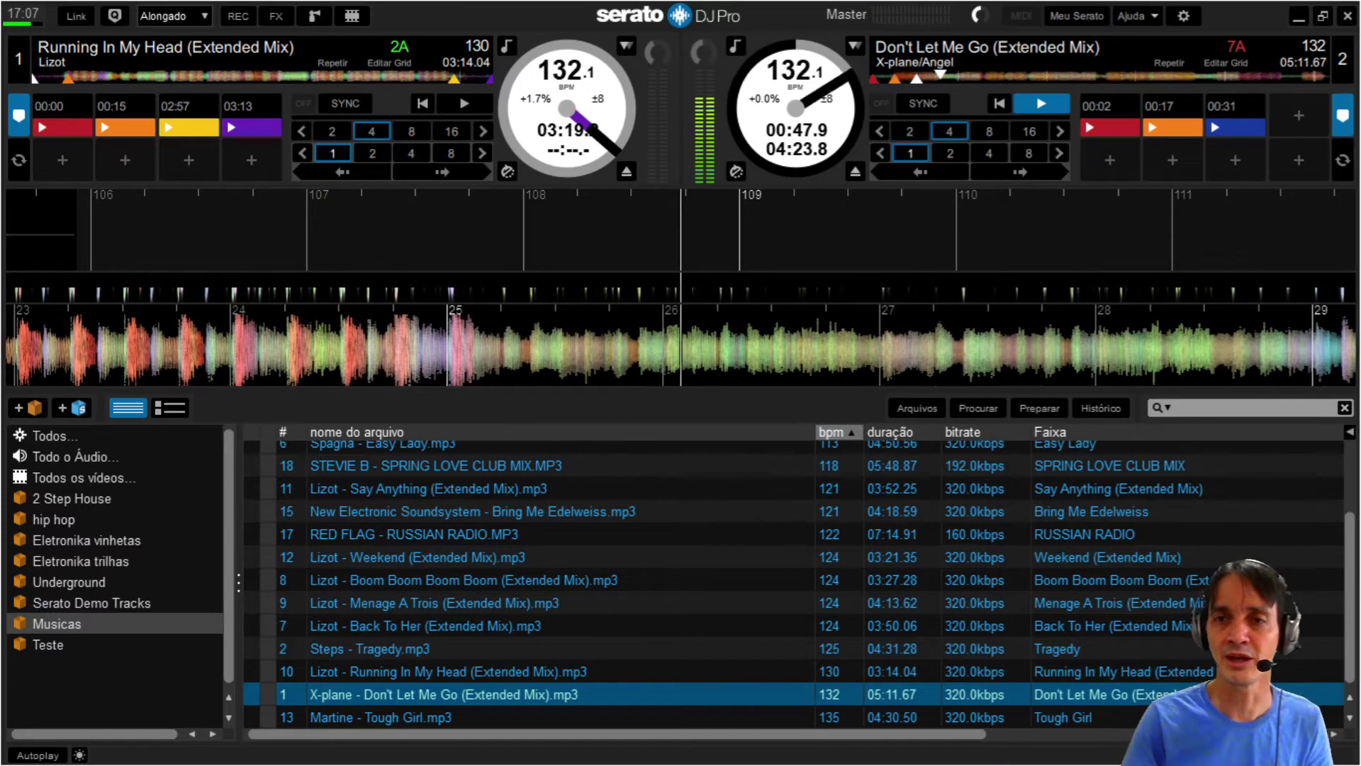
{"action": "key", "text": "6"}
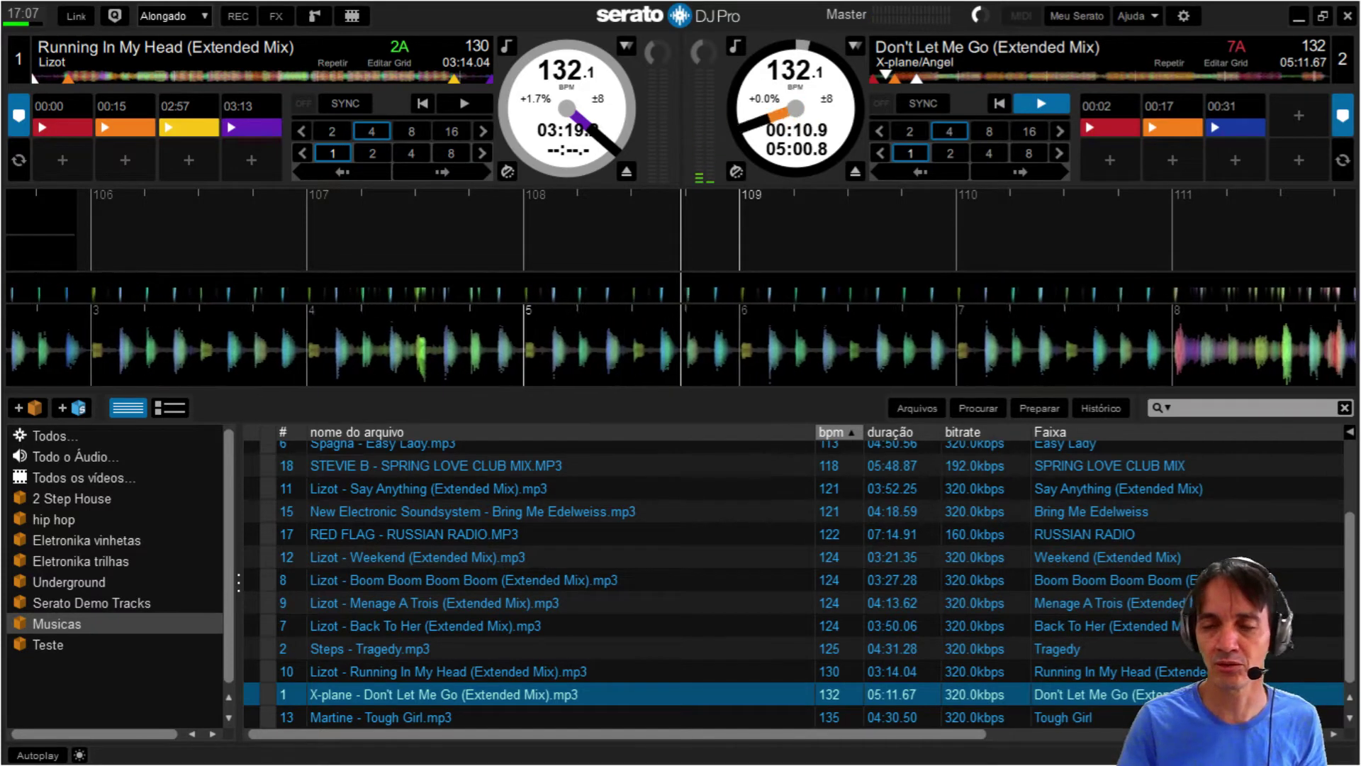
Load New Electronic Soundsystem - Bring Me Edelweiss onto deck 1, and replace it with Lizot - Weekend (Extended Mix).
{"action": "left_click", "coordinate": [381, 718]}
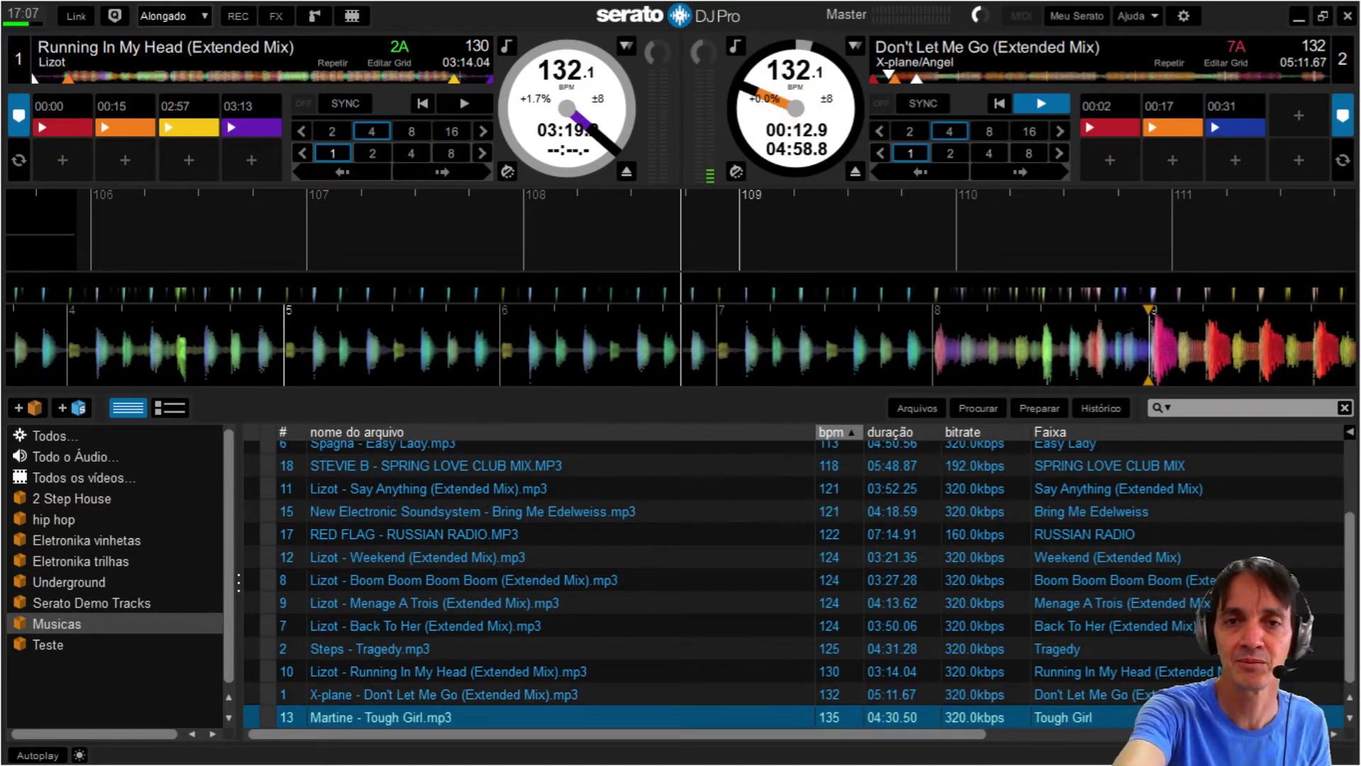
{"action": "key", "text": "Up"}
{"action": "key", "text": "Up"}
{"action": "key", "text": "Up"}
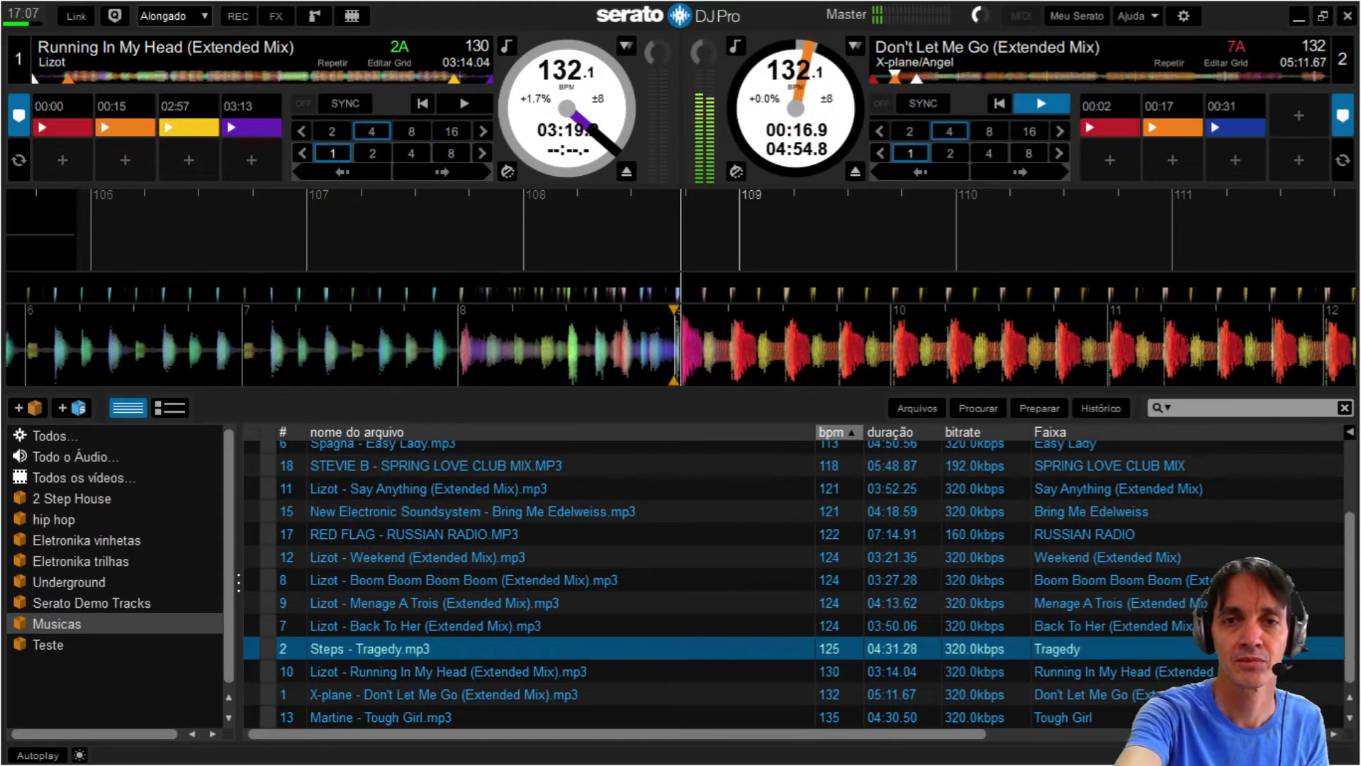
{"action": "key", "text": "Up"}
{"action": "key", "text": "Up"}
{"action": "key", "text": "Up"}
{"action": "key", "text": "Up"}
{"action": "key", "text": "Up"}
{"action": "key", "text": "Up"}
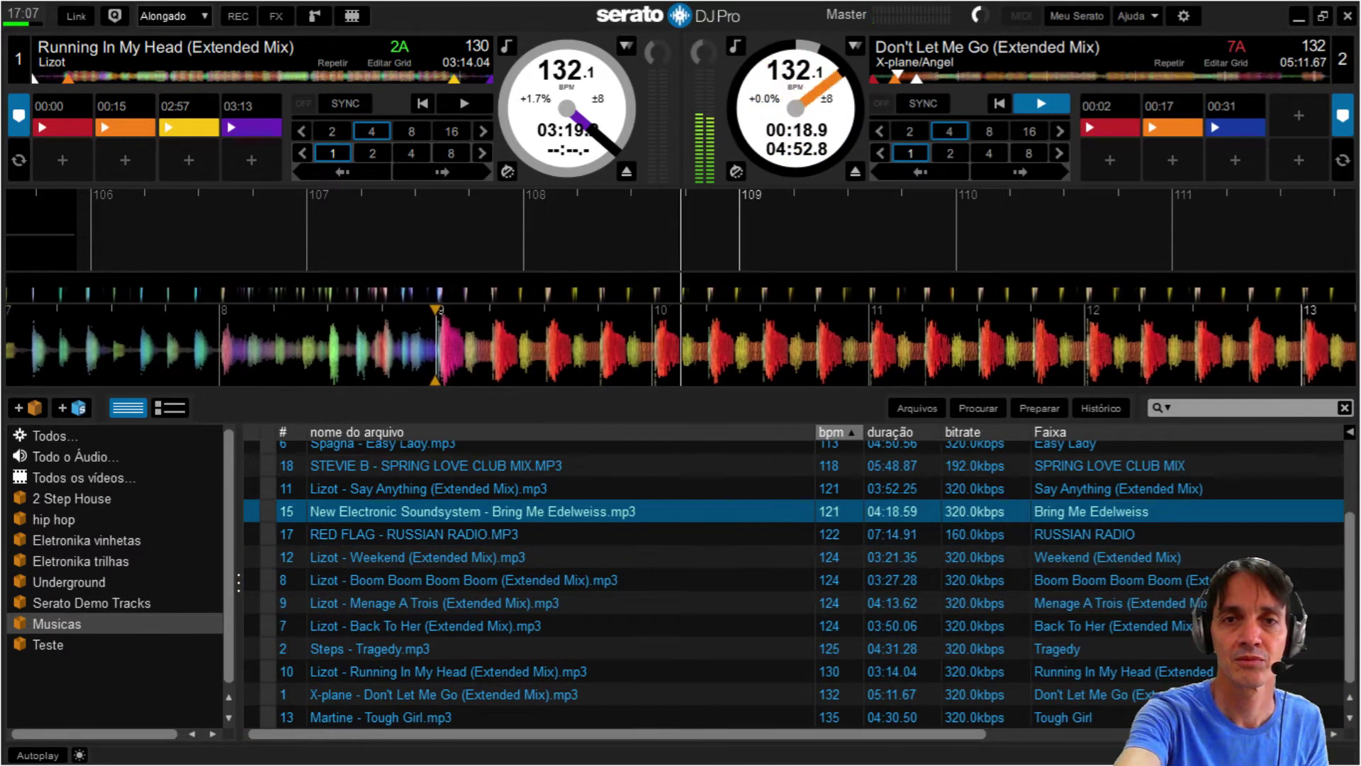
{"action": "key", "text": "shift+Left"}
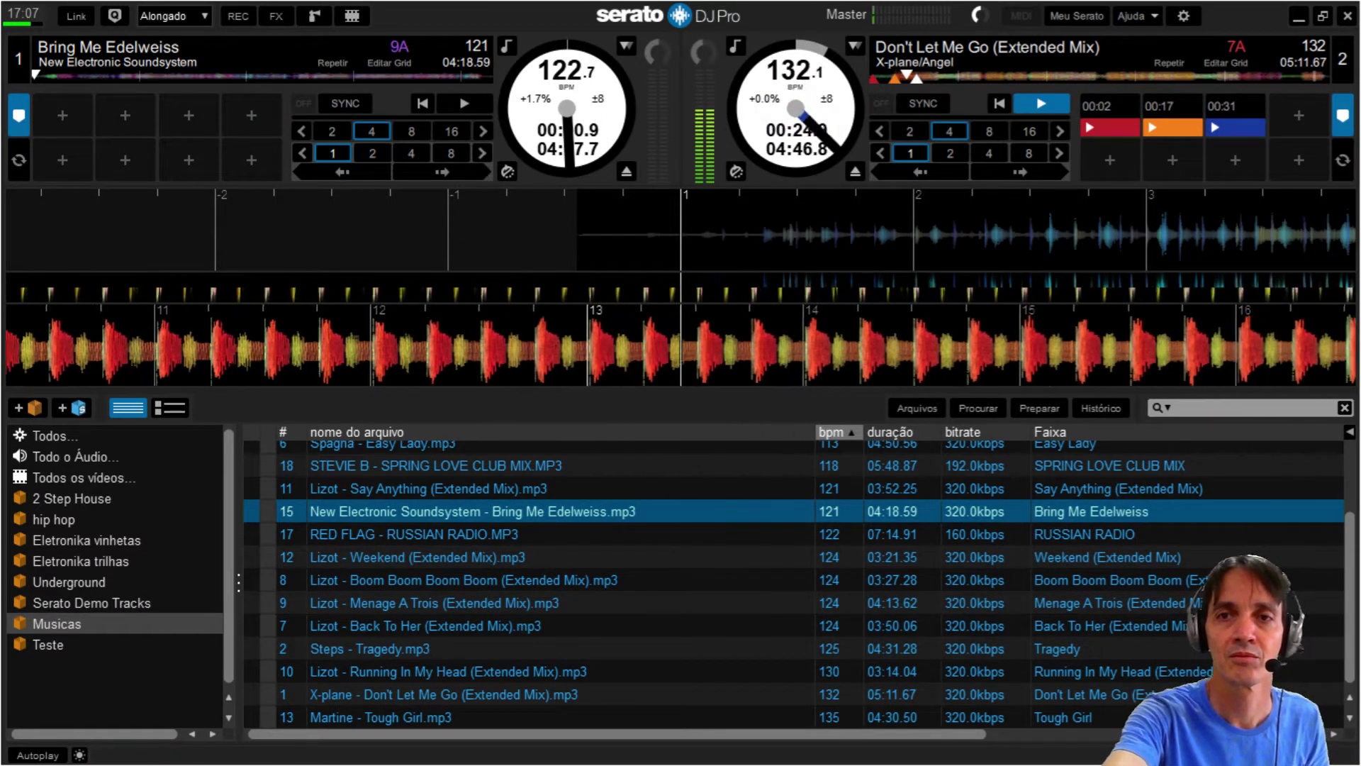
{"action": "key", "text": "Down"}
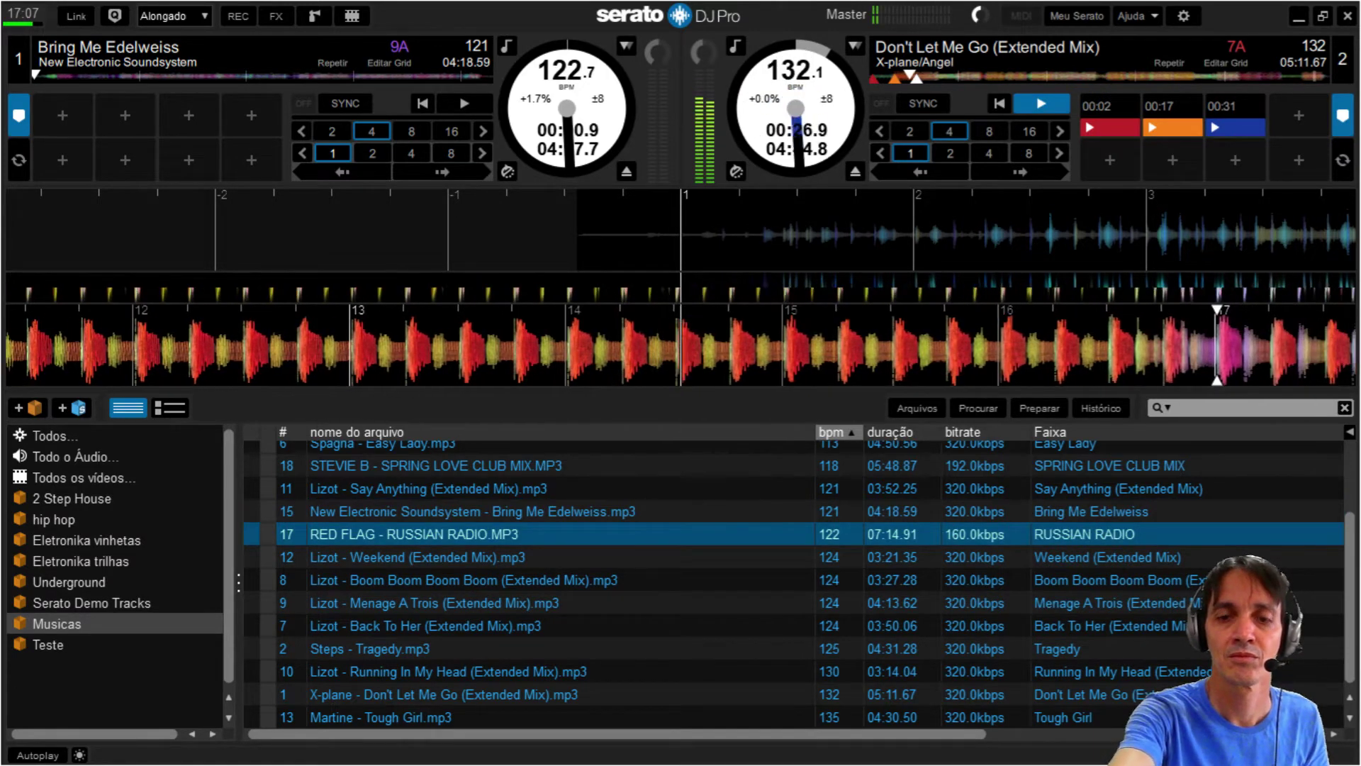
{"action": "key", "text": "Down"}
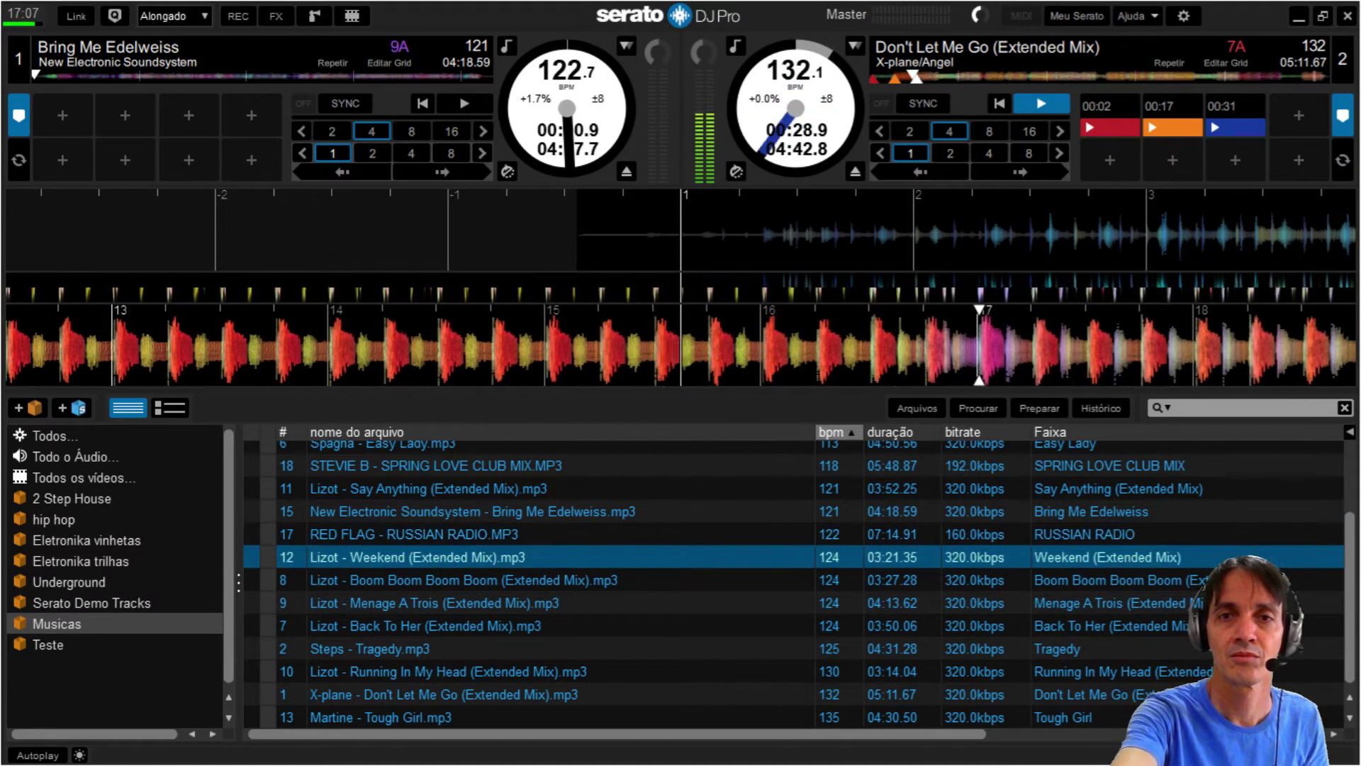
{"action": "key", "text": "shift+Left"}
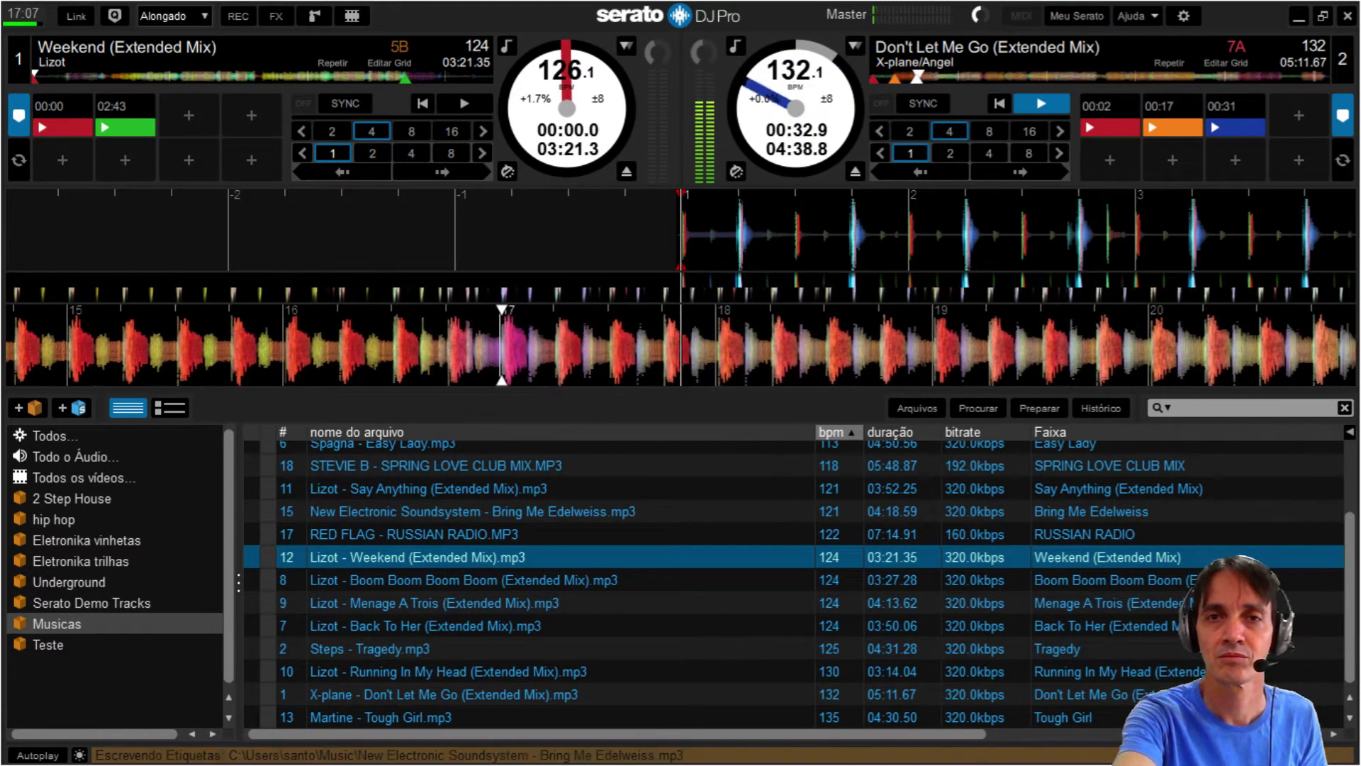
Load Lizot - Boom Boom Boom Boom (Extended Mix) onto deck 1 in place of Weekend.
{"action": "key", "text": "Down"}
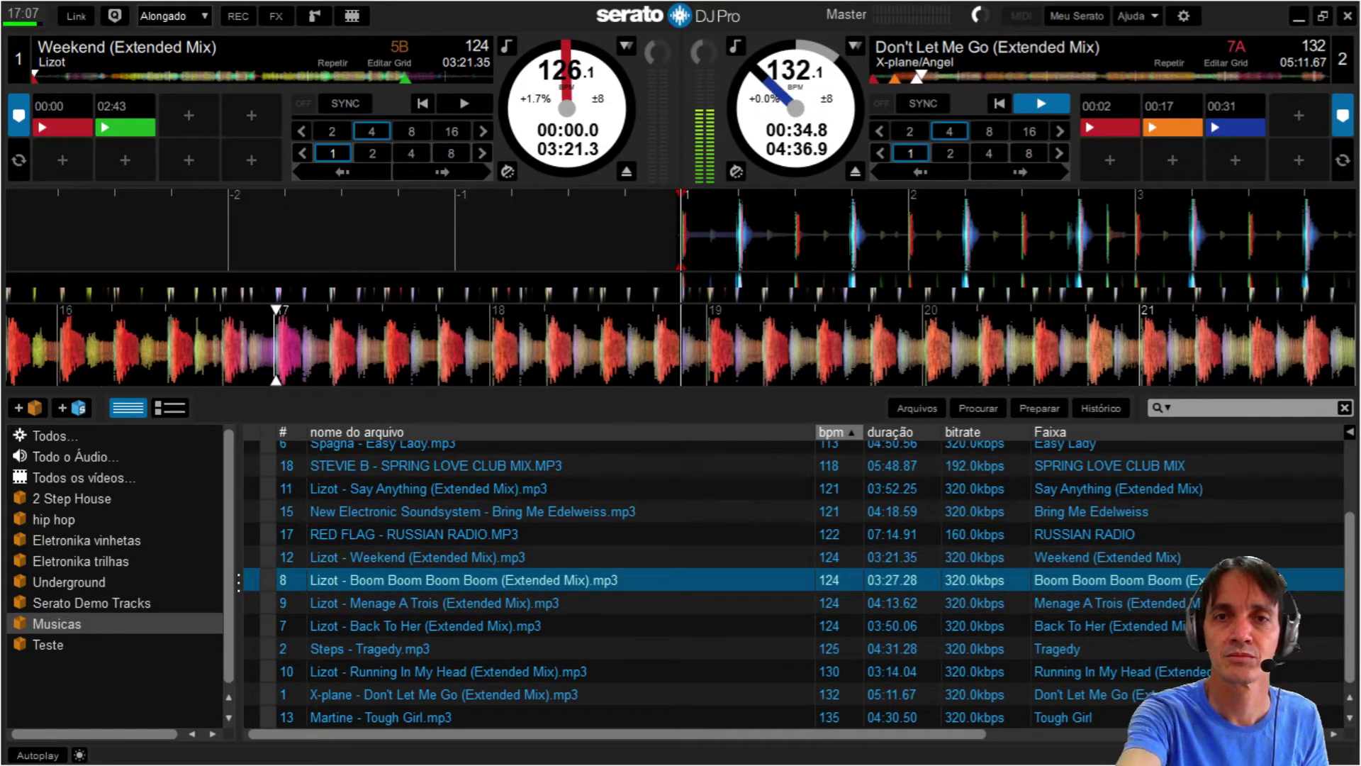
{"action": "key", "text": "shift+Left"}
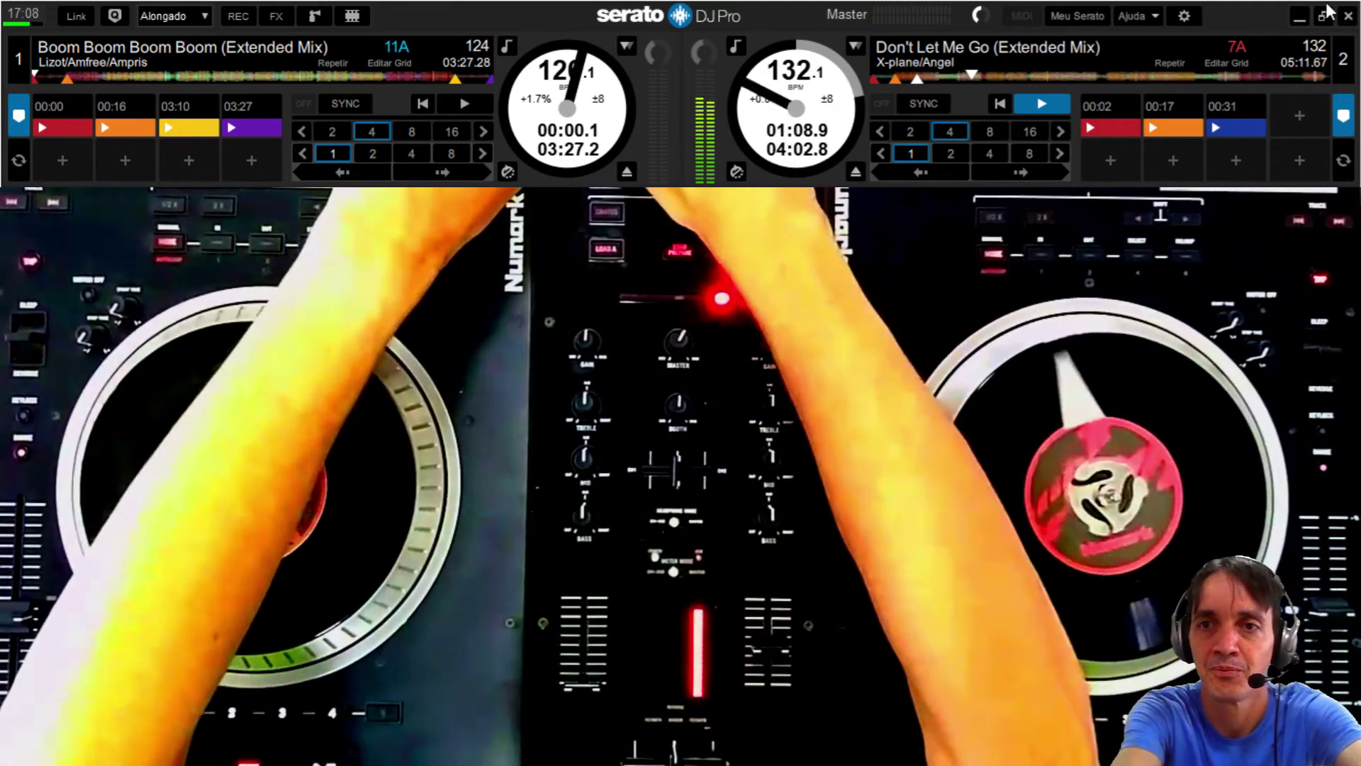
Jump to the late part of Don't Let Me Go on deck 2, and set and retrigger a fourth cue point at 04:10.
{"action": "left_click", "coordinate": [1198, 72]}
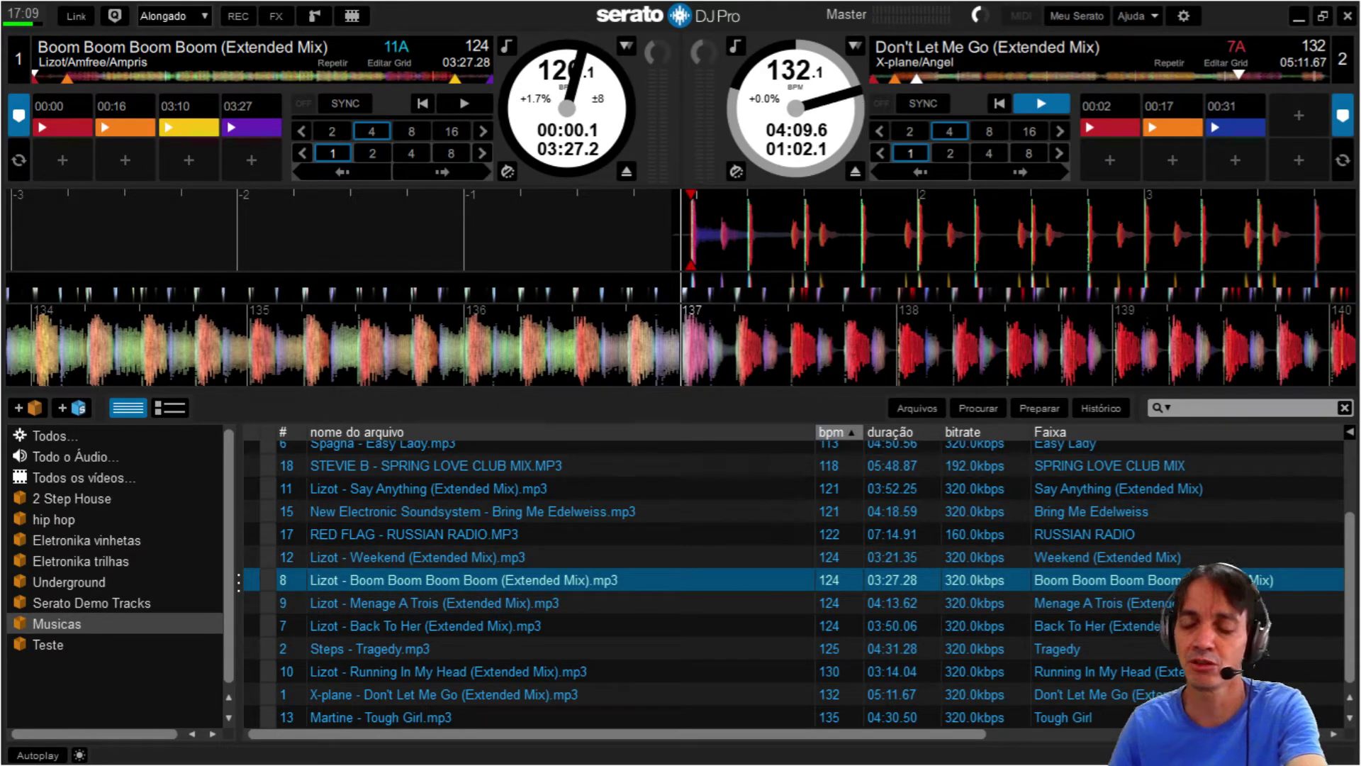
{"action": "key", "text": "9"}
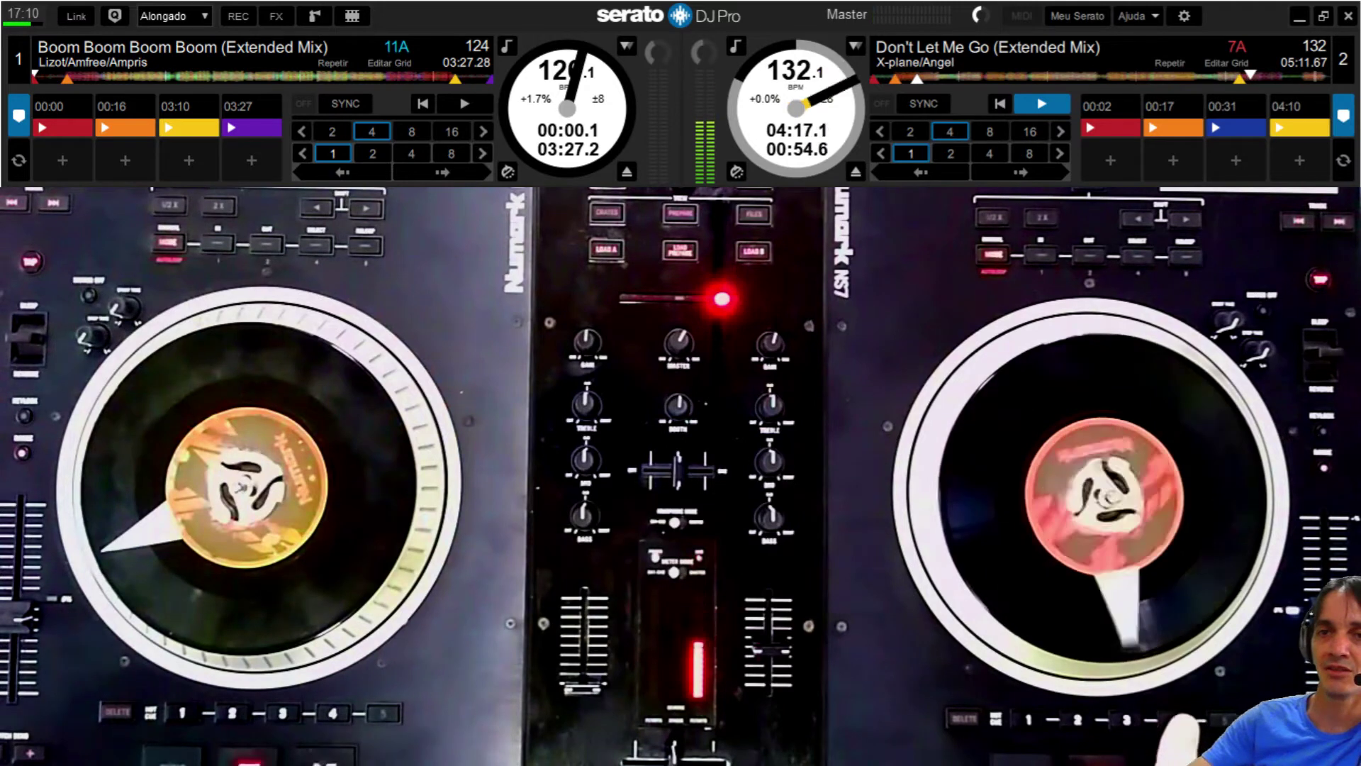
{"action": "key", "text": "9"}
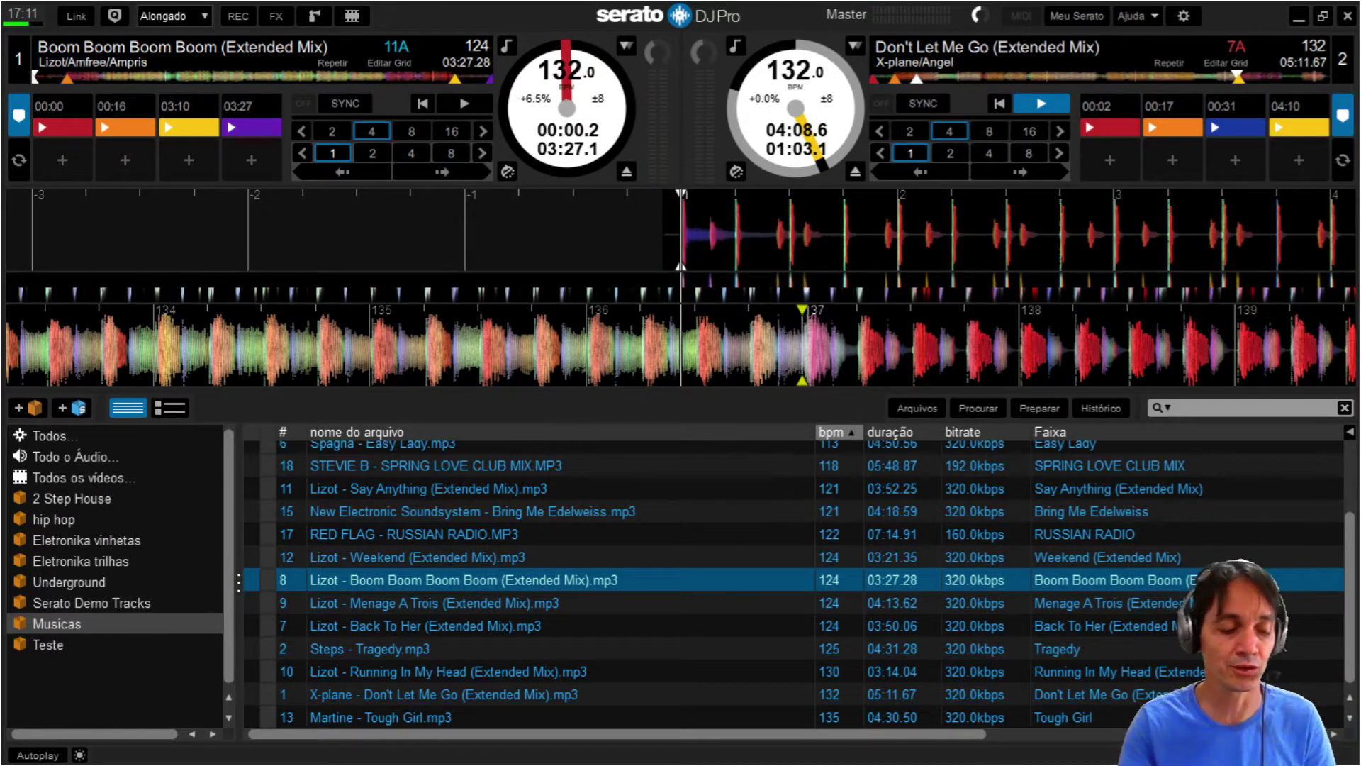
Trigger the 00:00 cue point of Boom Boom Boom Boom on deck 1 and toggle its playback.
{"action": "key", "text": "1"}
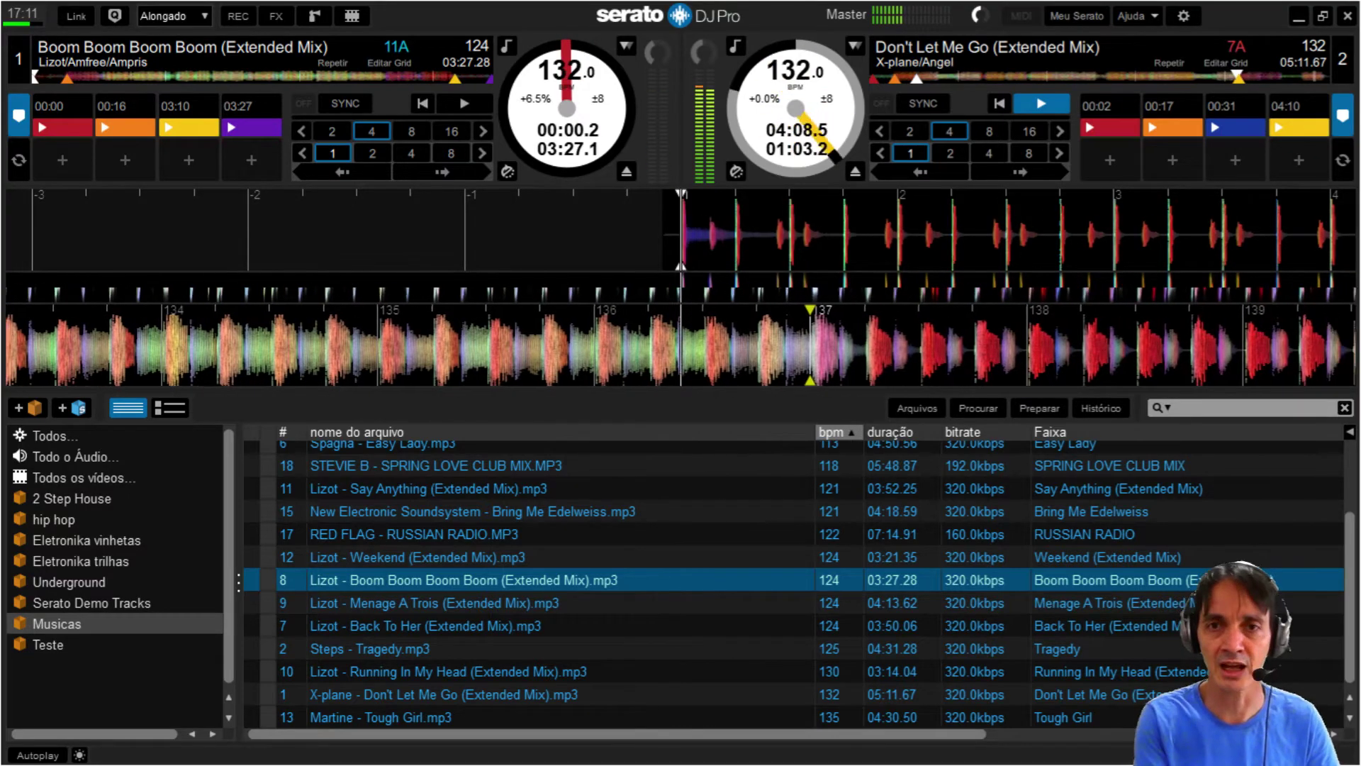
{"action": "key", "text": "w"}
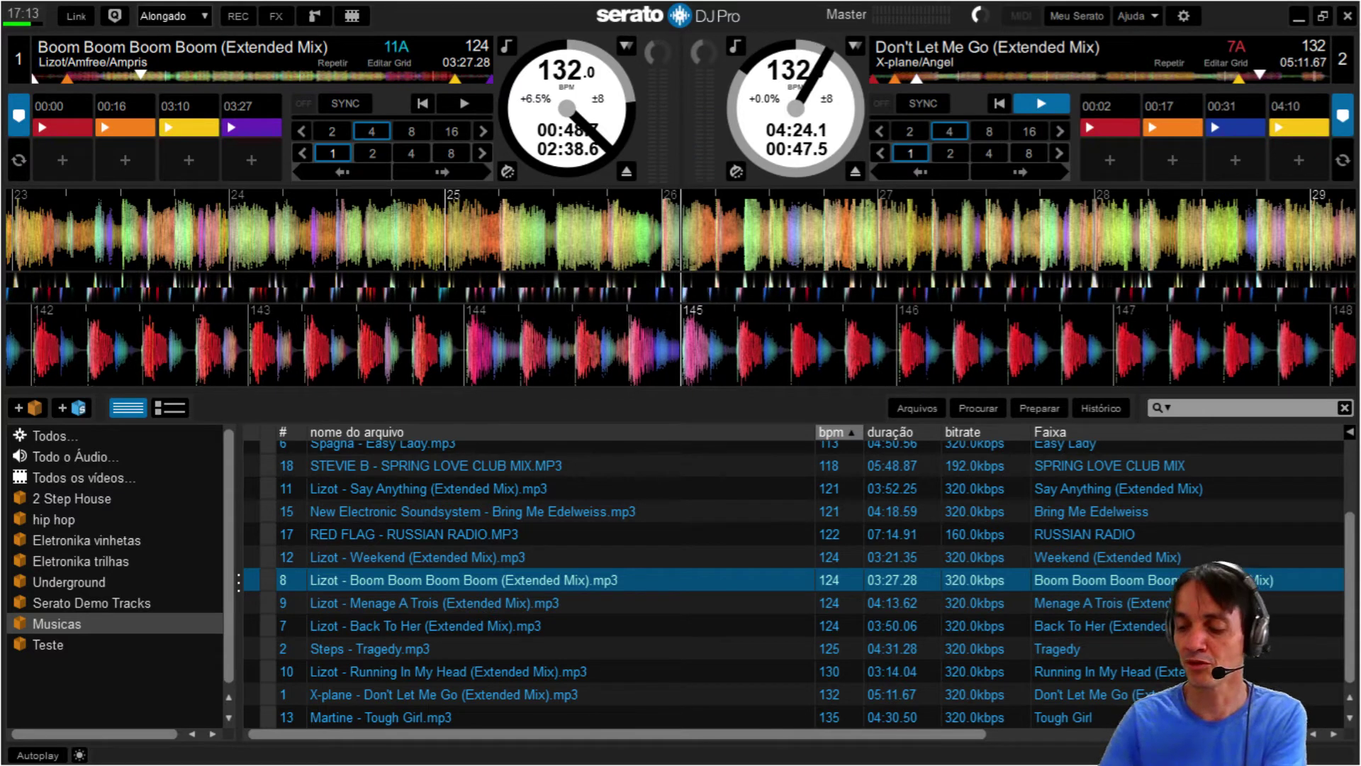
Set and retrigger a fifth cue point at 04:24 of Don't Let Me Go on deck 2, and move playback back ahead of the 04:10 cue.
{"action": "key", "text": "0"}
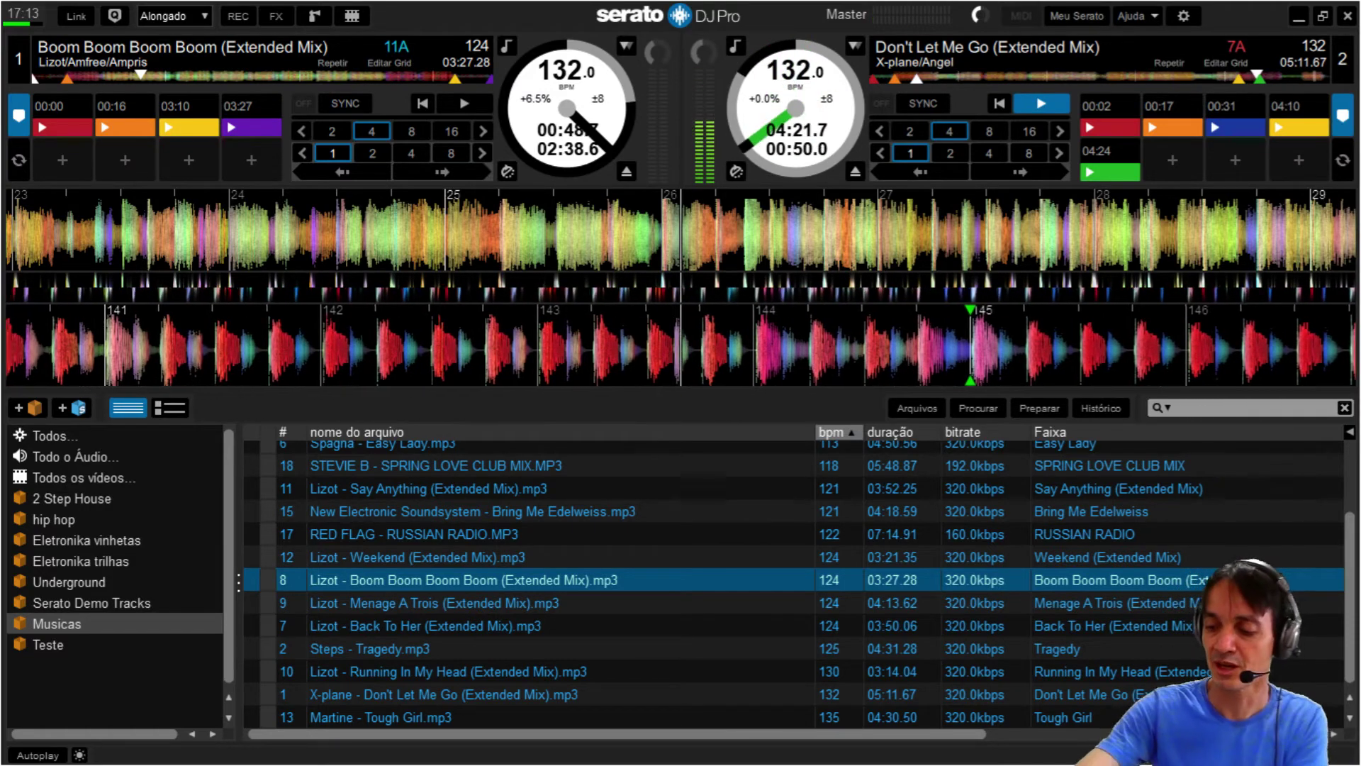
{"action": "key", "text": "9"}
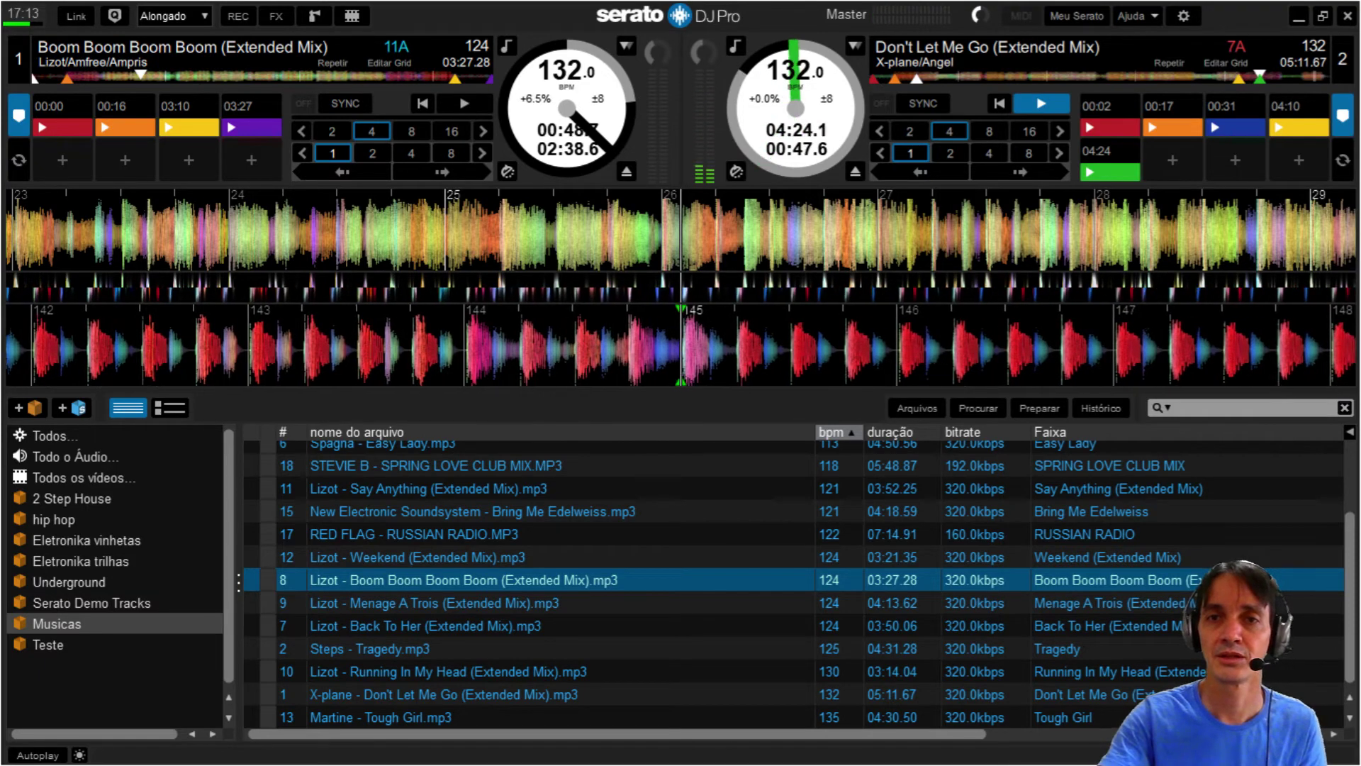
{"action": "key", "text": "k"}
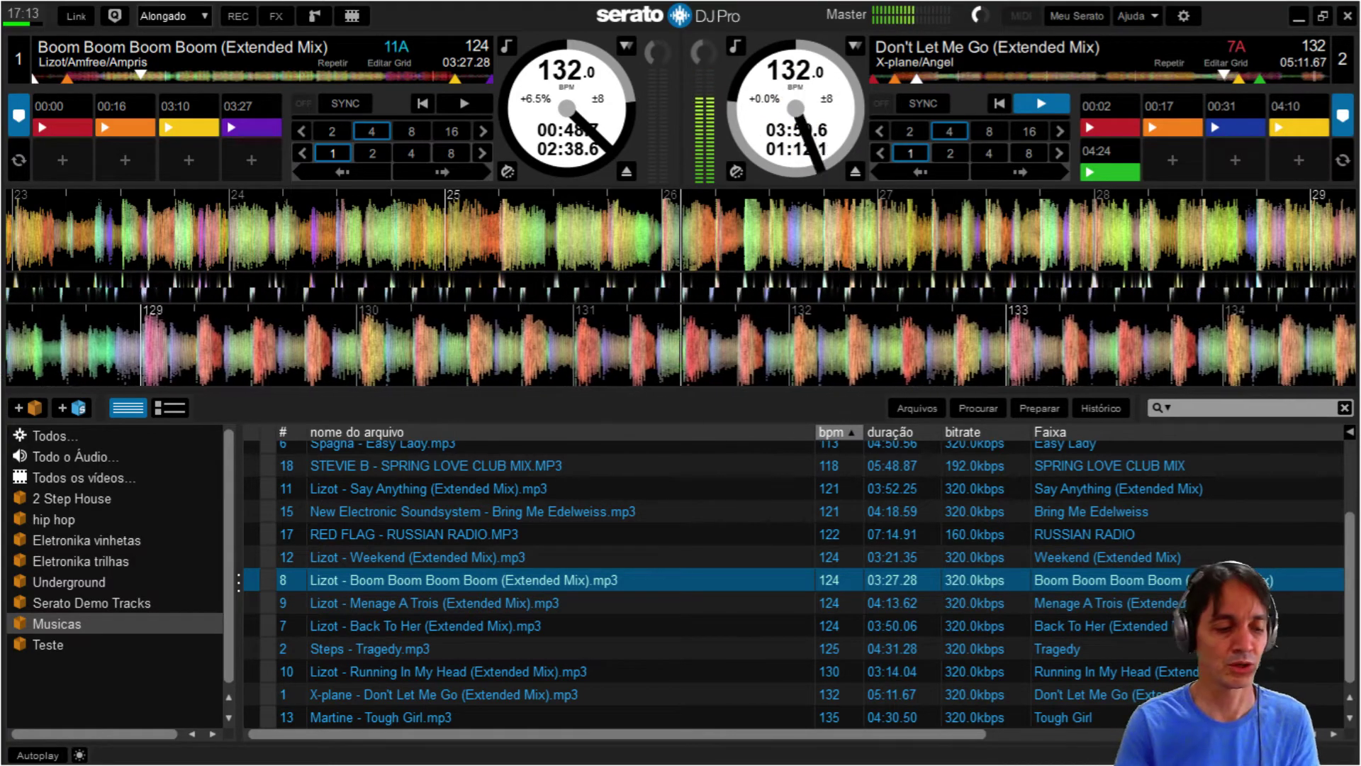
Play Boom Boom Boom Boom from its start on deck 1 and return it to the start.
{"action": "key", "text": "shift+Left"}
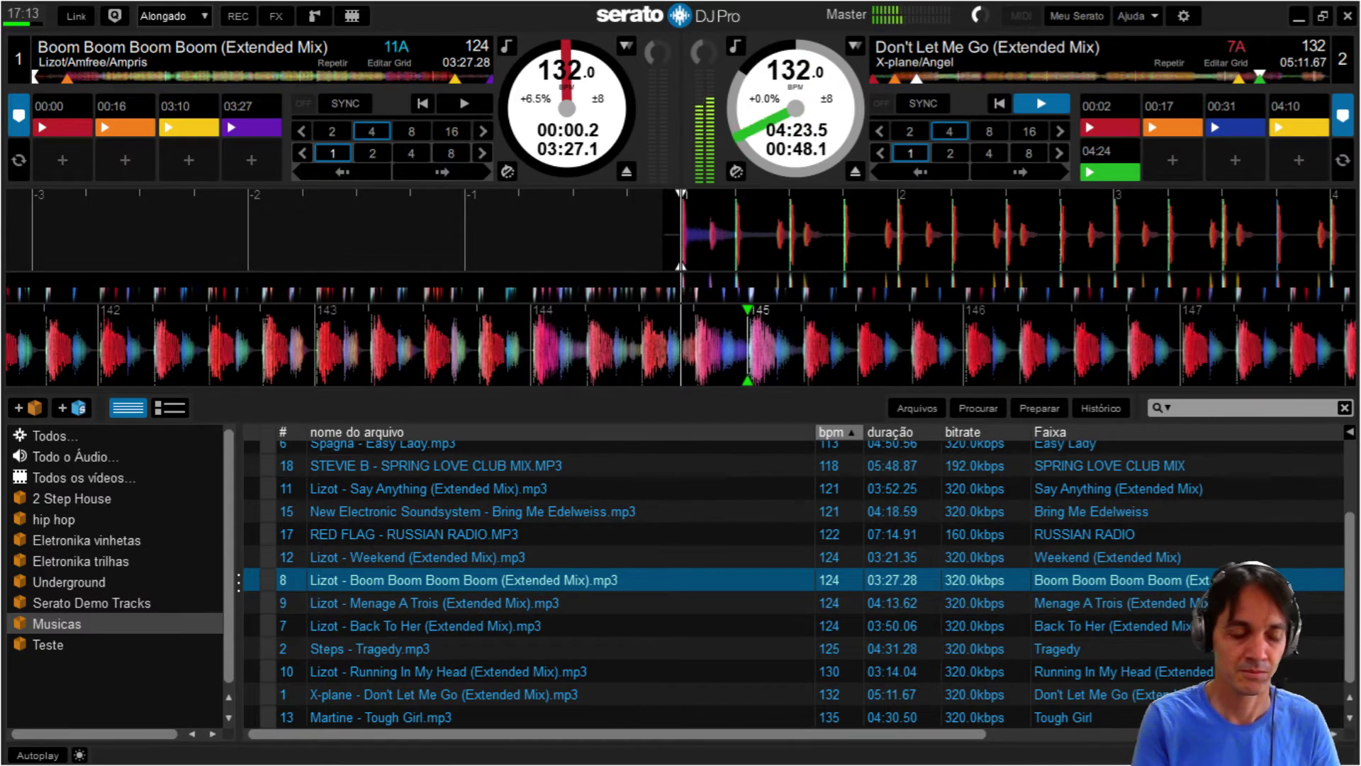
{"action": "key", "text": "w"}
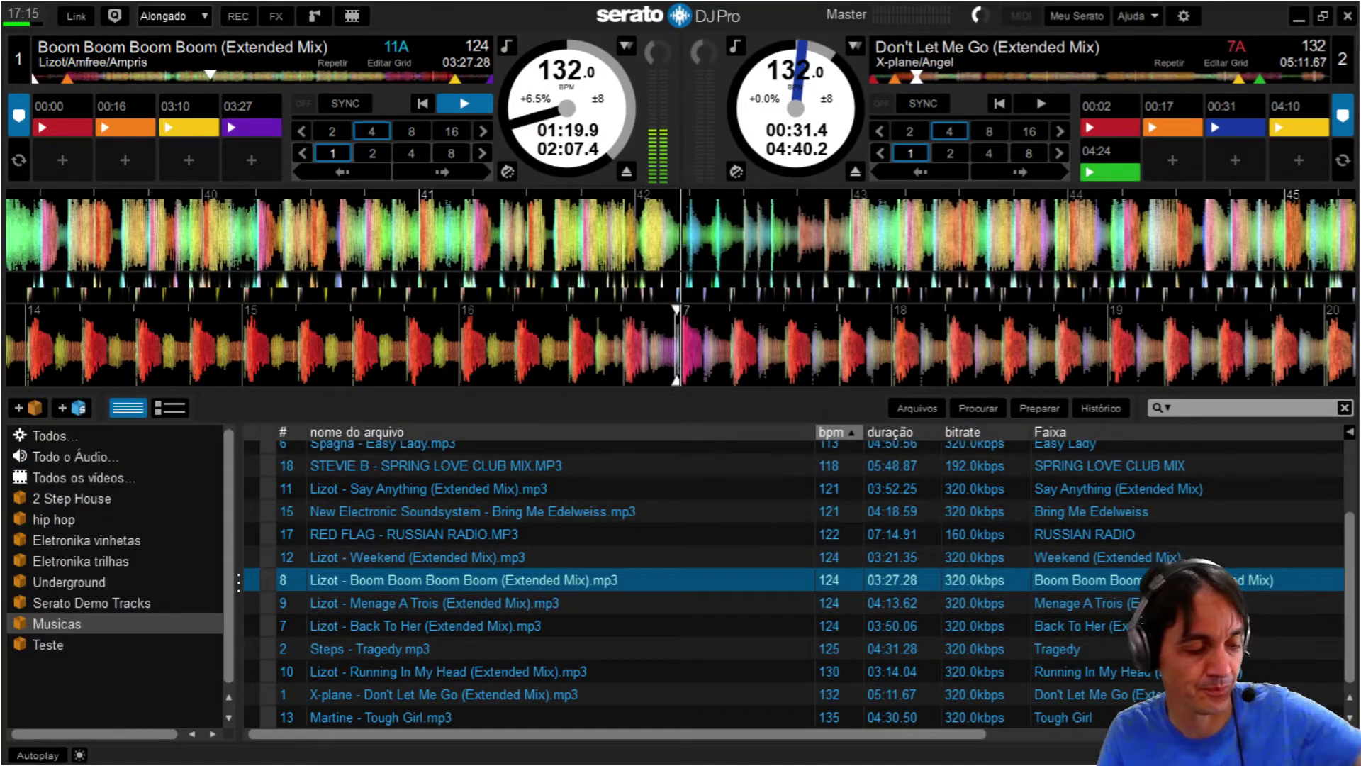
{"action": "key", "text": "shift+Left"}
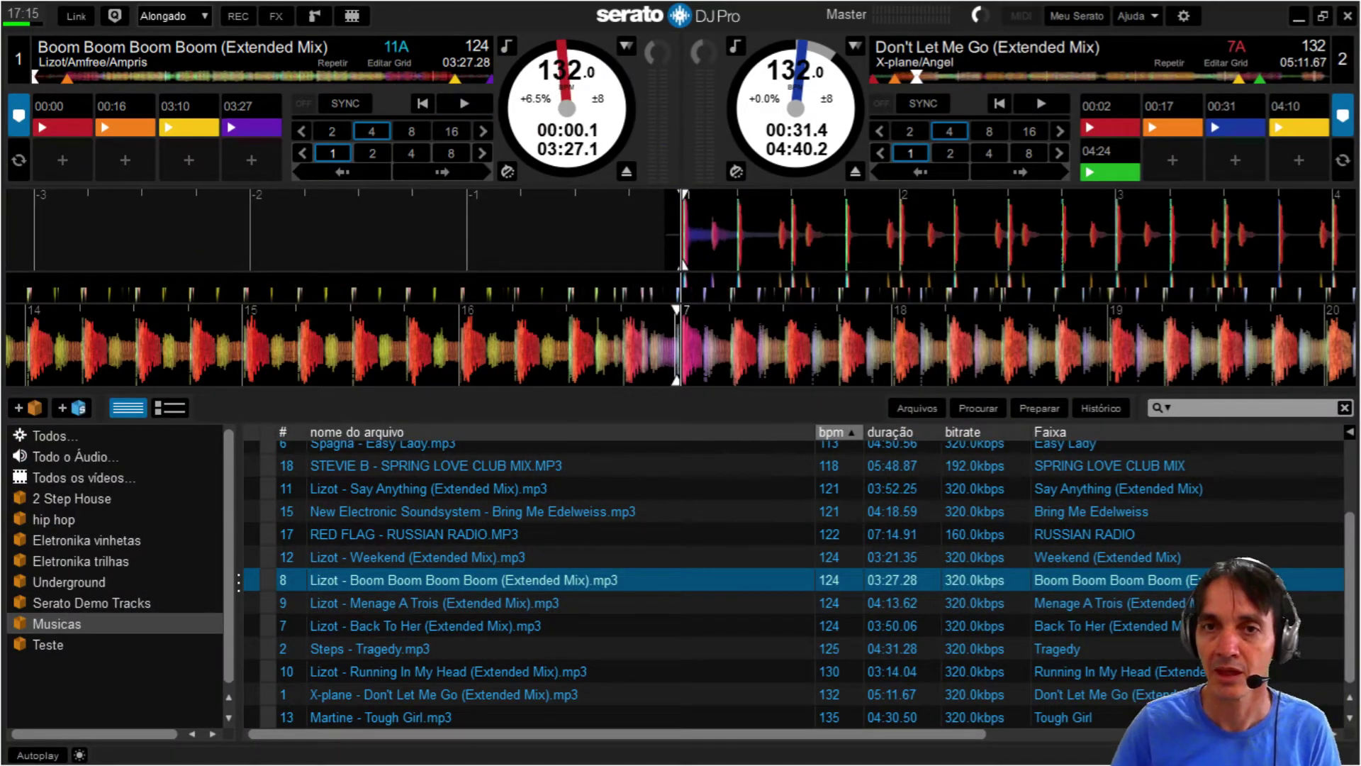
Jump paused deck 2 to the 00:02, 00:17 and 04:24 cue points of Don't Let Me Go, play it and trigger the 00:31 cue.
{"action": "key", "text": "6"}
{"action": "key", "text": "7"}
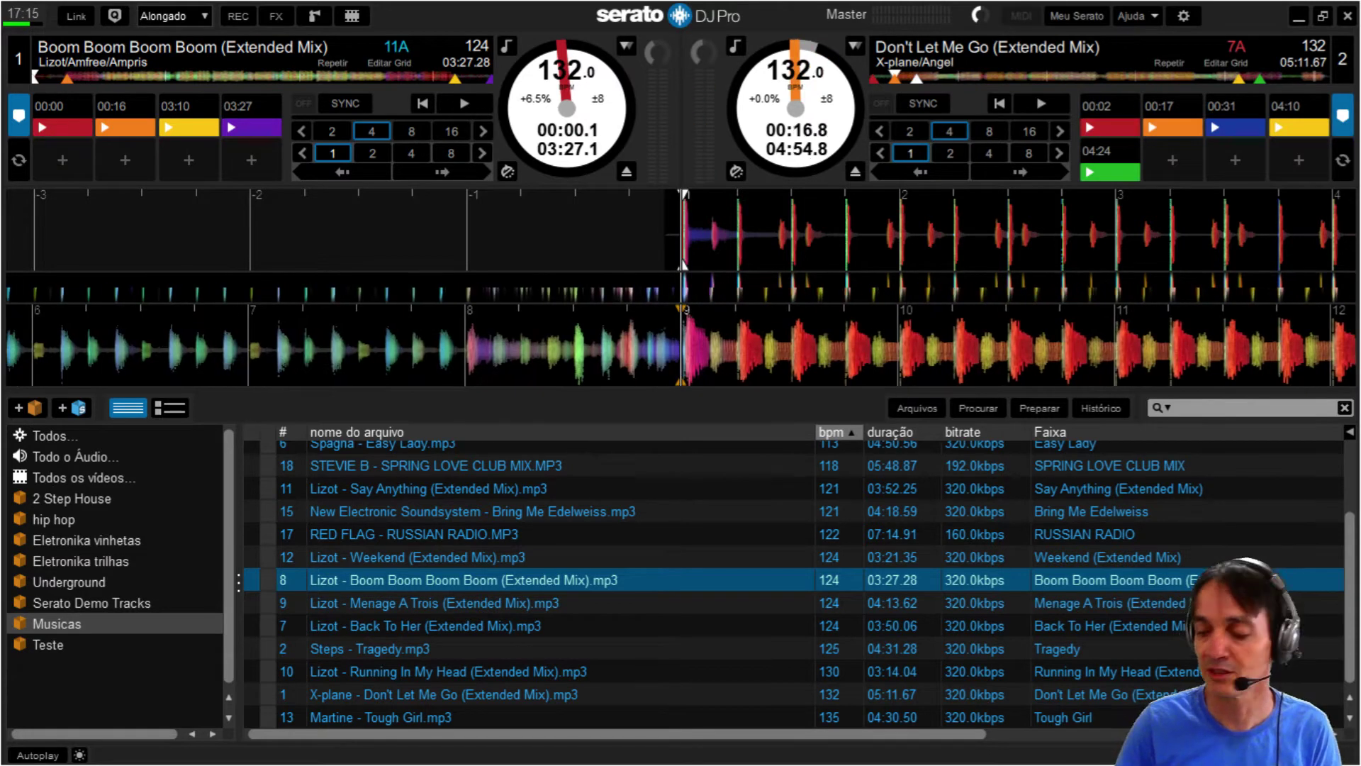
{"action": "key", "text": "0"}
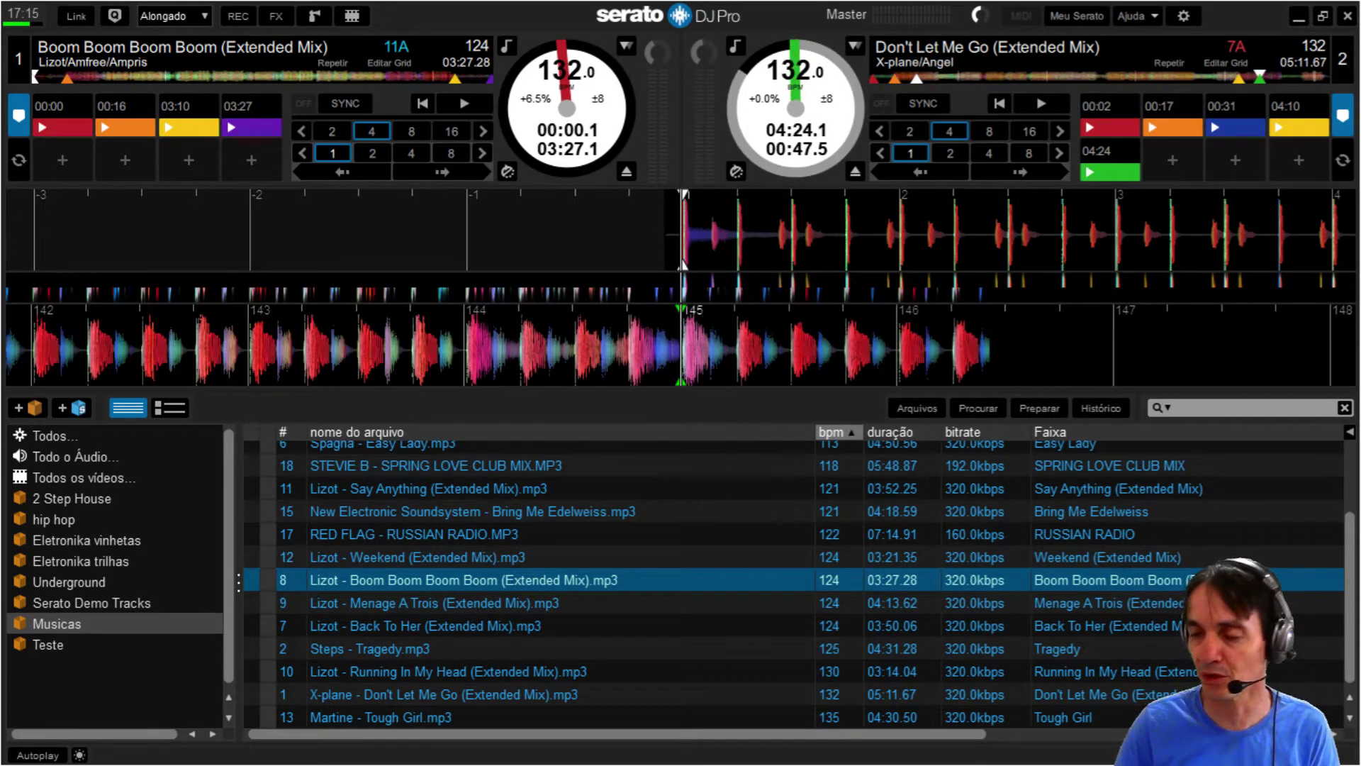
{"action": "key", "text": "s"}
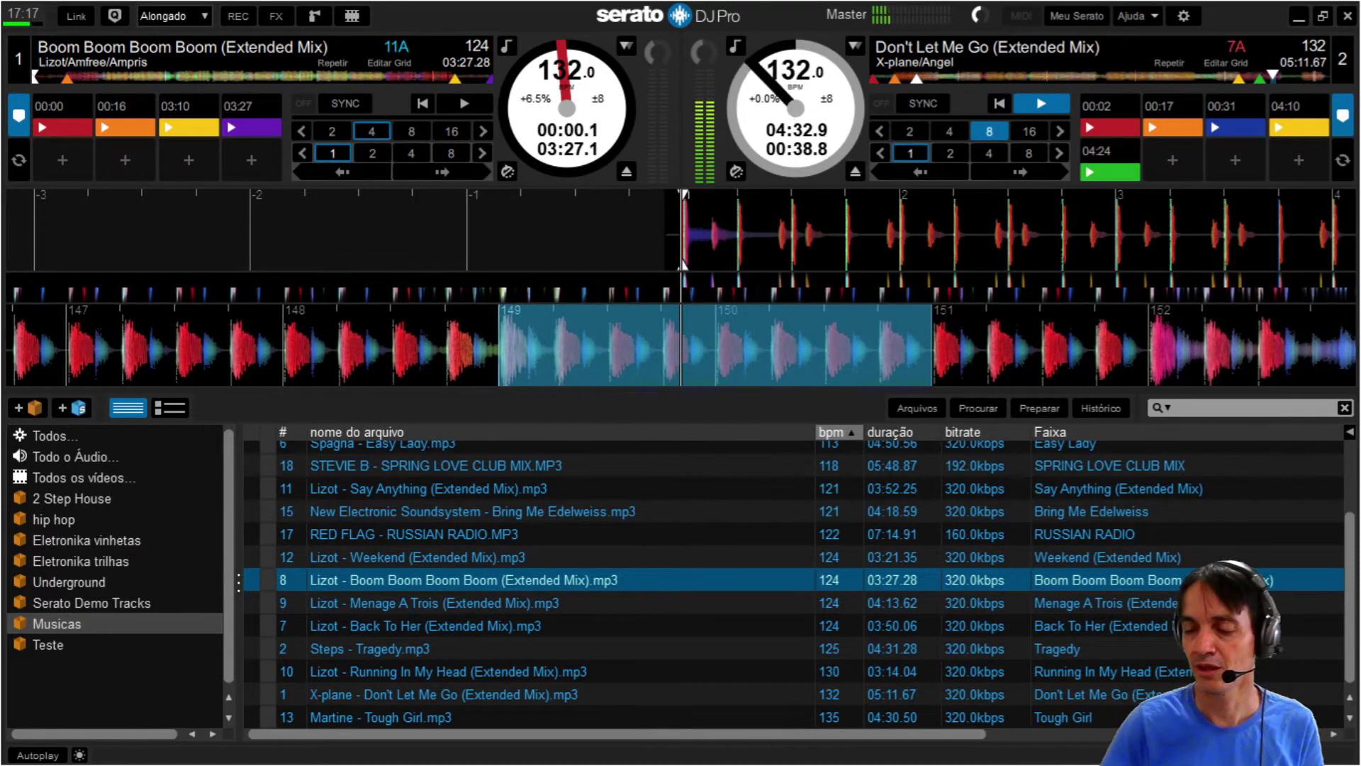
{"action": "key", "text": "8"}
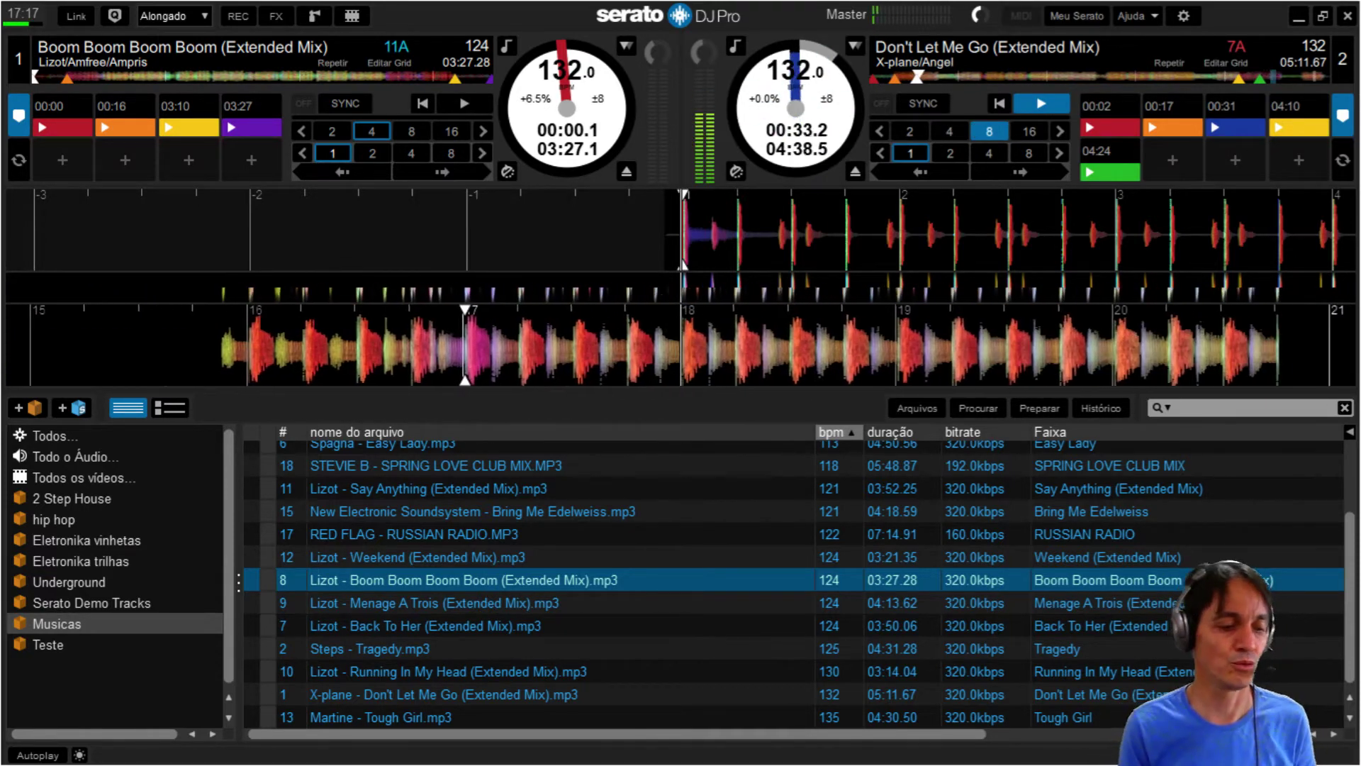
Retrigger the 00:00 cue point of Boom Boom Boom Boom on deck 1 repeatedly while Don't Let Me Go plays on deck 2.
{"action": "key", "text": "1"}
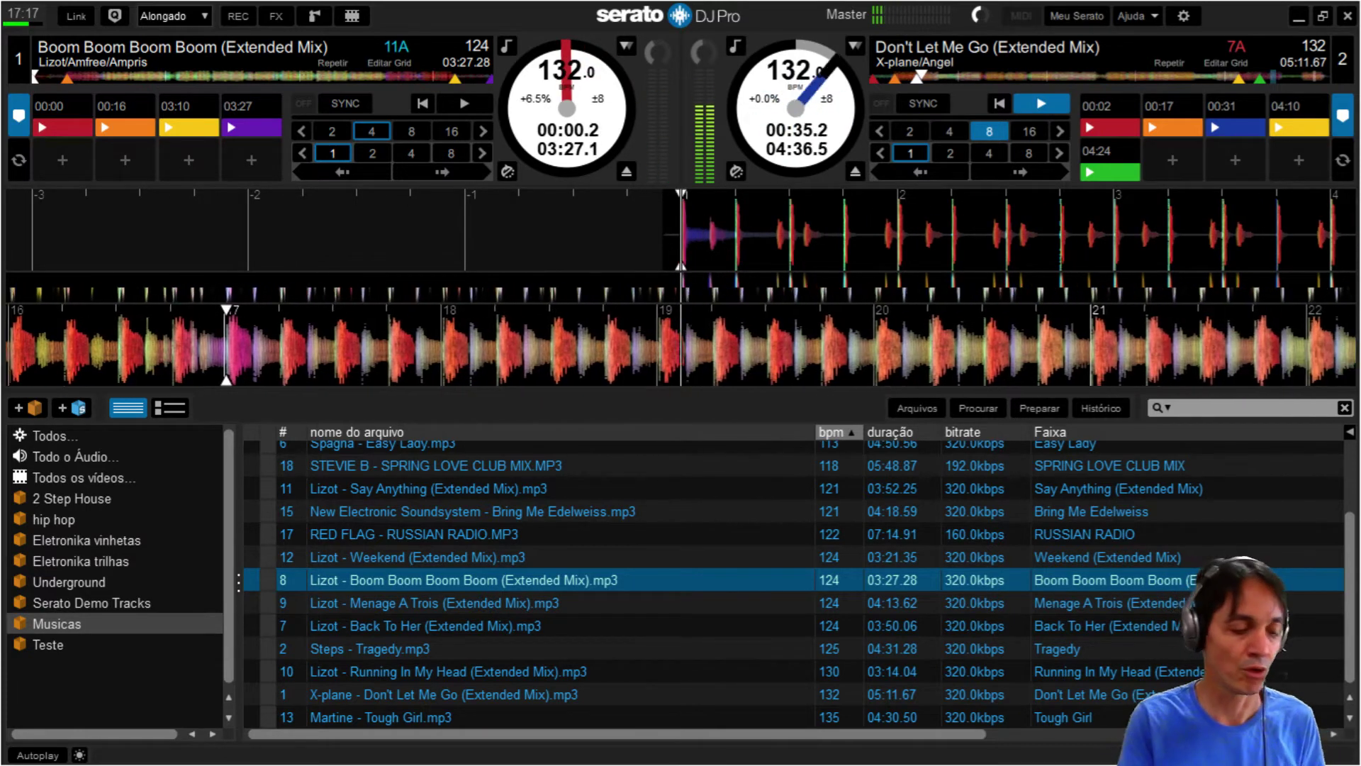
{"action": "key", "text": "1"}
{"action": "key", "text": "1"}
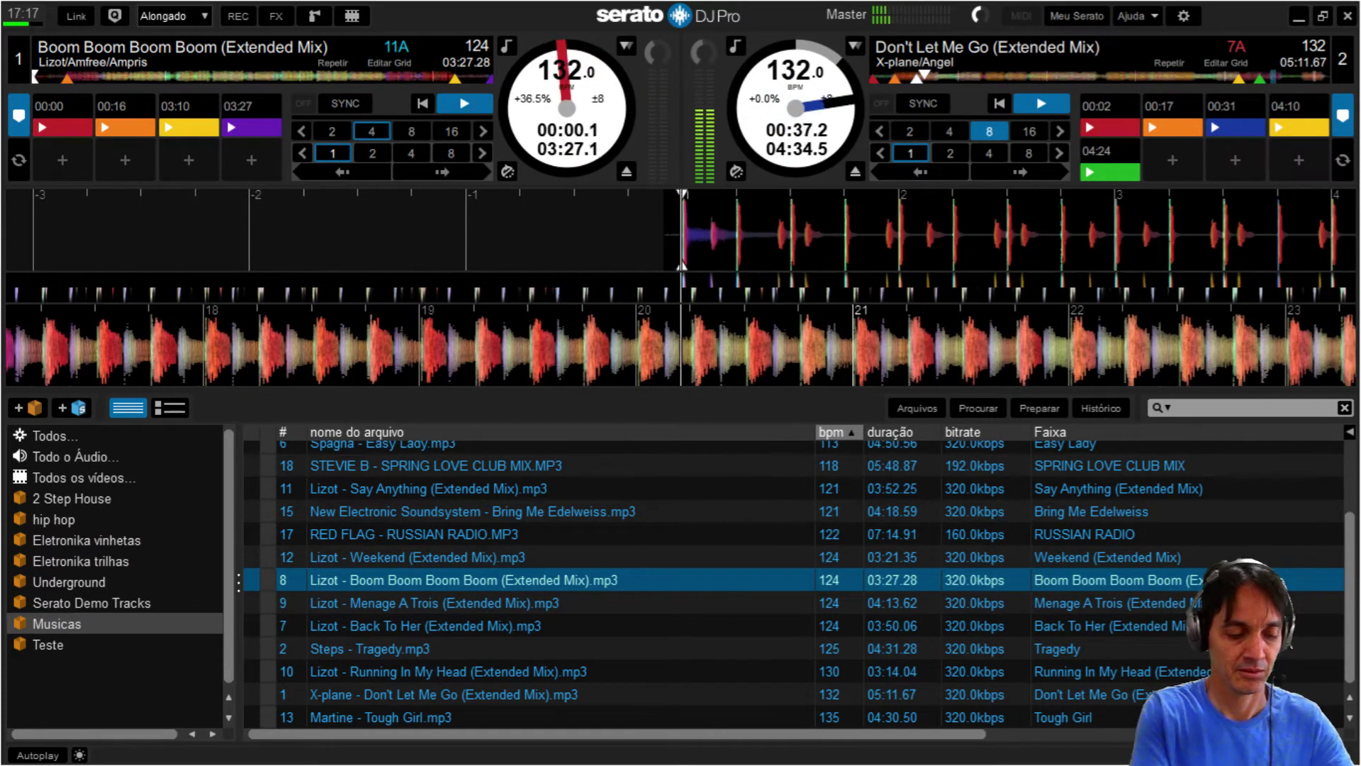
{"action": "key", "text": "1"}
{"action": "key", "text": "1"}
{"action": "key", "text": "1"}
{"action": "key", "text": "1"}
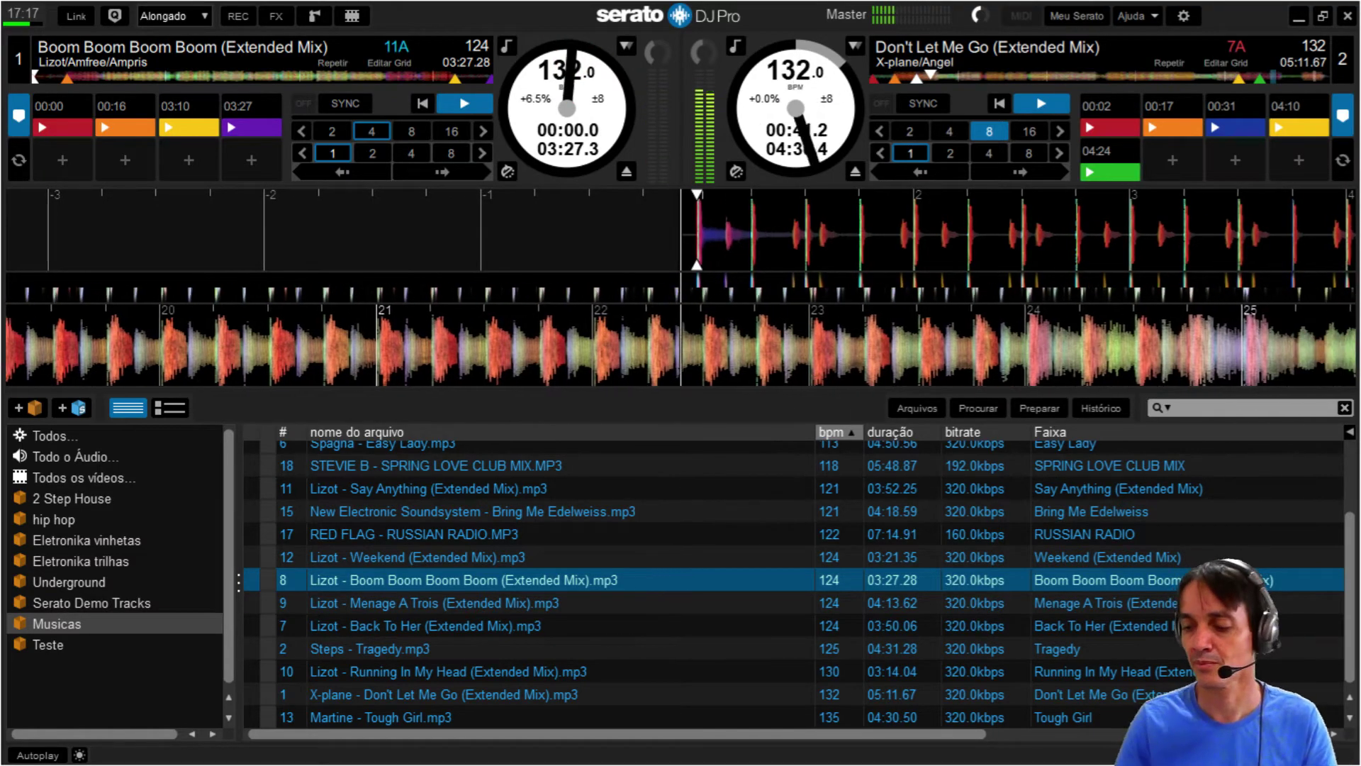
Trigger the 04:10 cue point of Don't Let Me Go on deck 2 while Boom Boom Boom Boom plays in an 8-beat loop on deck 1.
{"action": "key", "text": "9"}
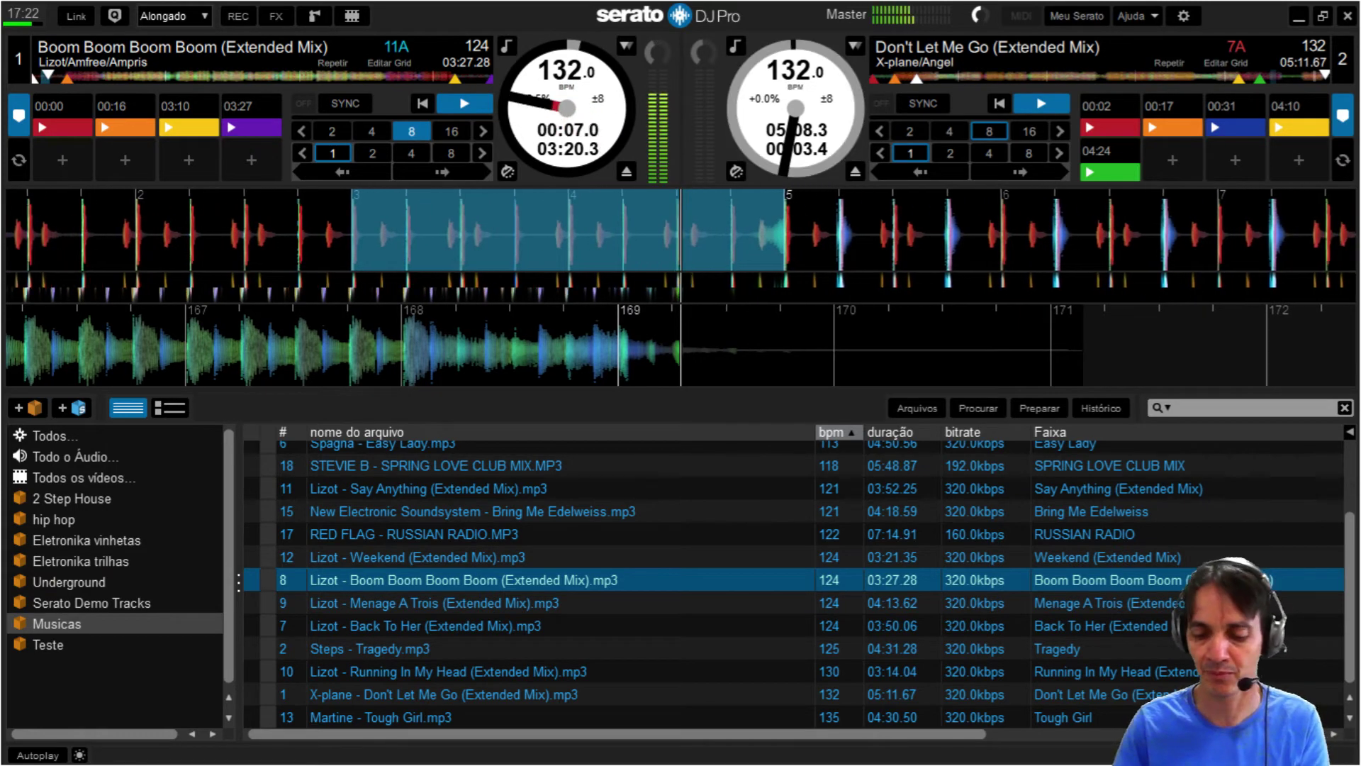
{"action": "key", "text": "9"}
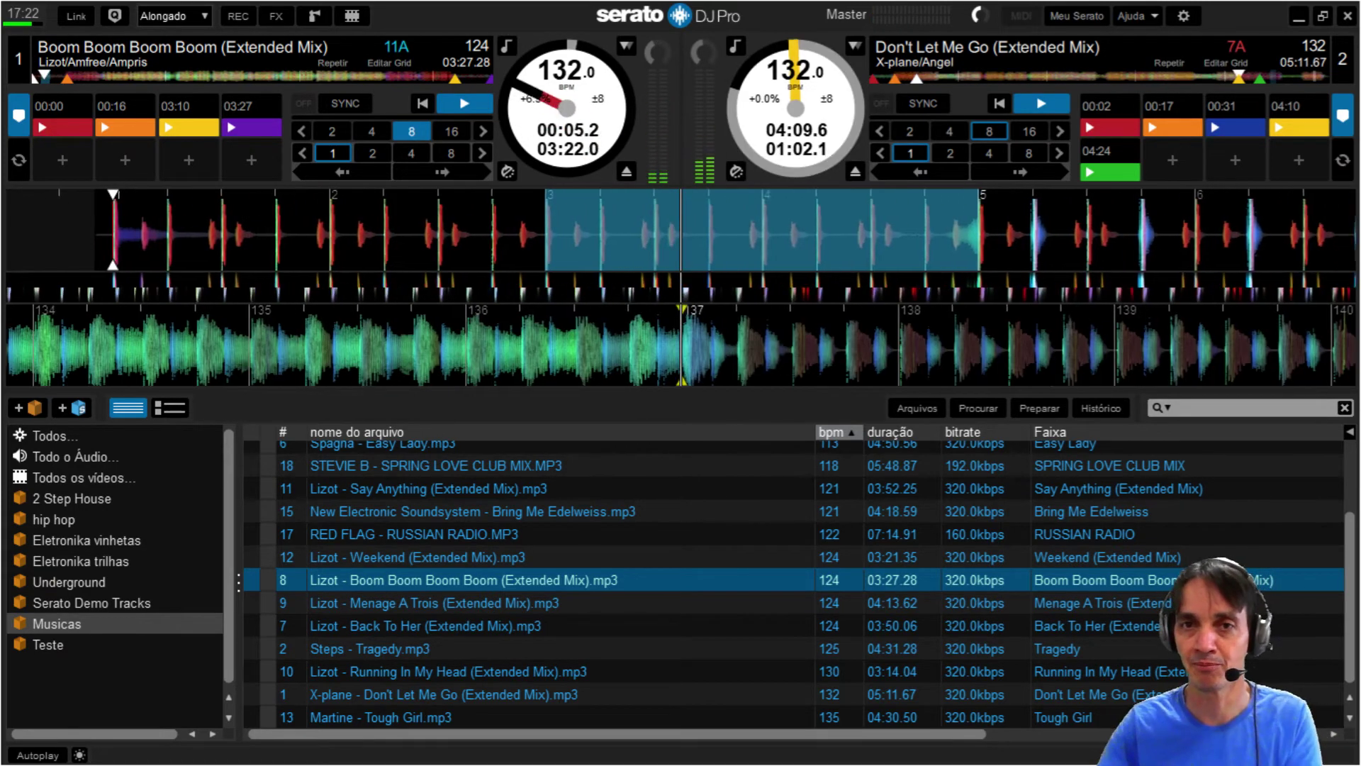